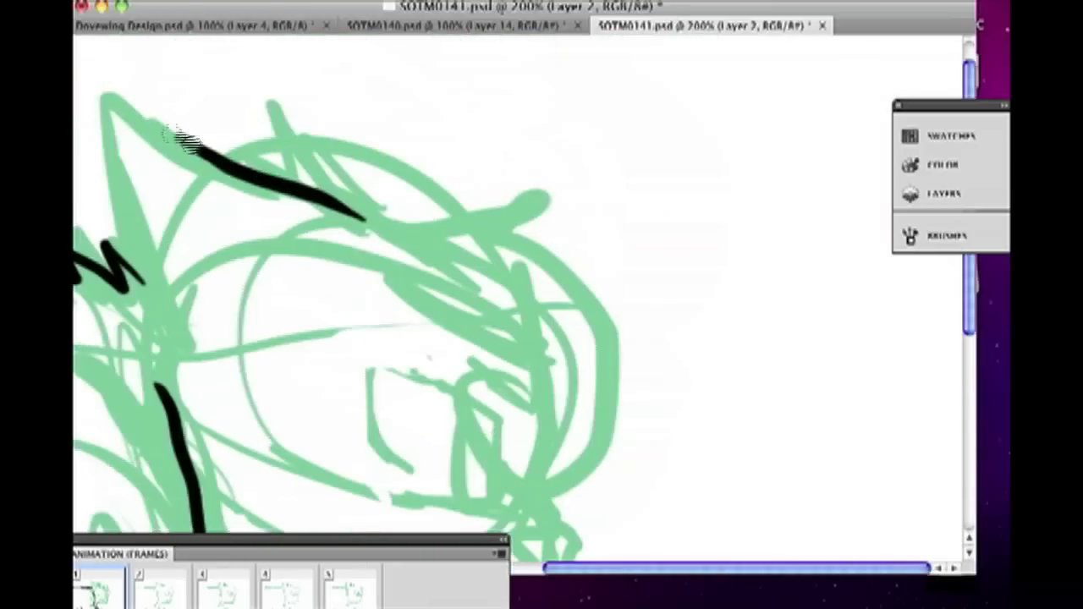
# Ink the top of the cat's head from the near ear to the pointed brow tuft in black over the green sketch
pyautogui.press('alt+super+z')
pyautogui.moveTo(360, 212)
pyautogui.mouseDown()
pyautogui.moveTo(576, 246)
pyautogui.moveTo(474, 398)
pyautogui.mouseUp()
pyautogui.press('alt+super+z')
pyautogui.press('alt+super+z')
pyautogui.moveTo(360, 212); pyautogui.dragTo(512, 250)
pyautogui.moveTo(512, 249)
pyautogui.mouseDown()
pyautogui.moveTo(542, 411)
pyautogui.moveTo(533, 196)
pyautogui.mouseUp()
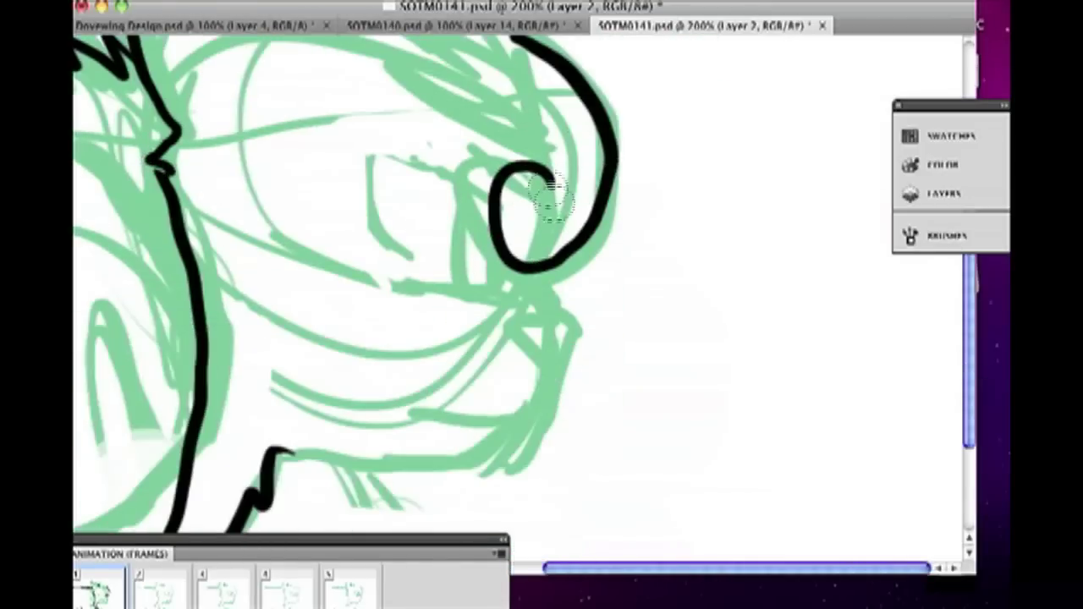
# Shorten the end of the brow curl and ink the nose, mouth and jaw on Layer 2
pyautogui.press('alt+super+z')
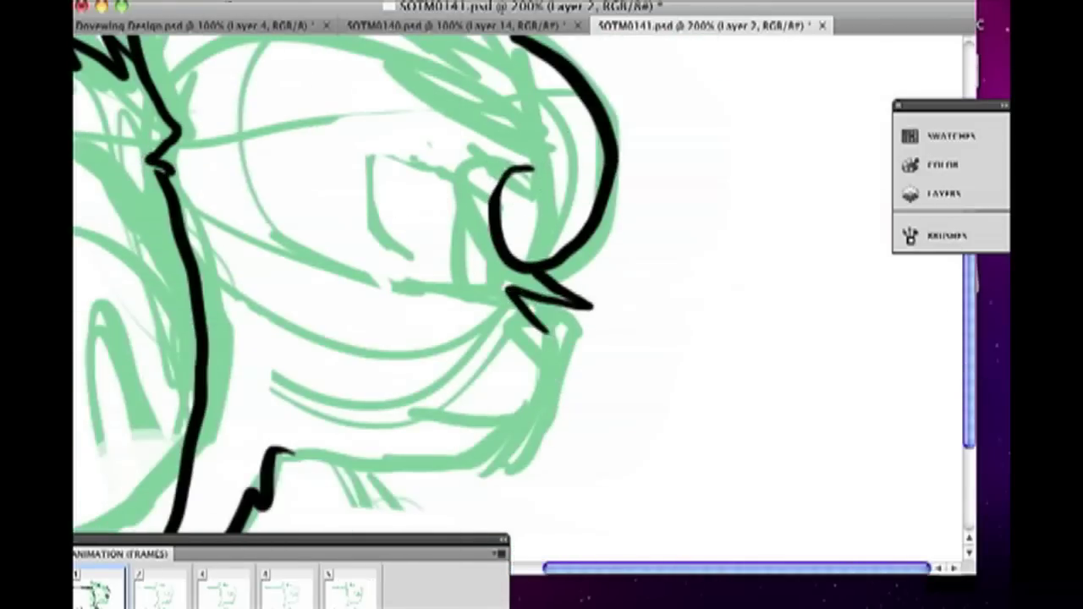
pyautogui.moveTo(522, 308)
pyautogui.mouseDown()
pyautogui.moveTo(576, 327)
pyautogui.moveTo(520, 414)
pyautogui.mouseUp()
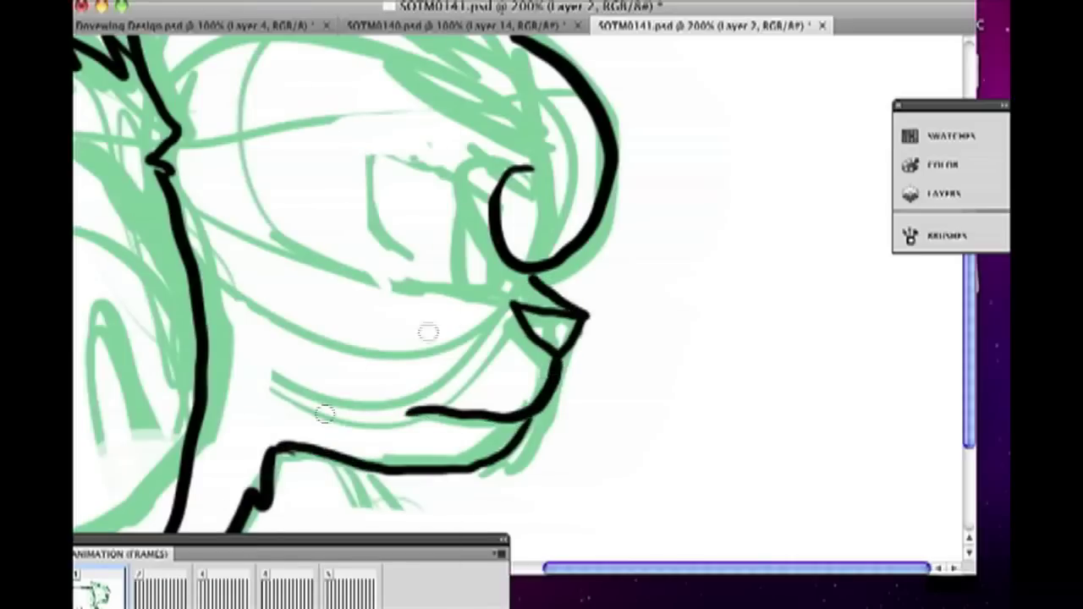
pyautogui.press('alt+super+z')
# Ink the eye outline with its pupil and the far ear on top of the head
pyautogui.moveTo(501, 182); pyautogui.dragTo(474, 283)
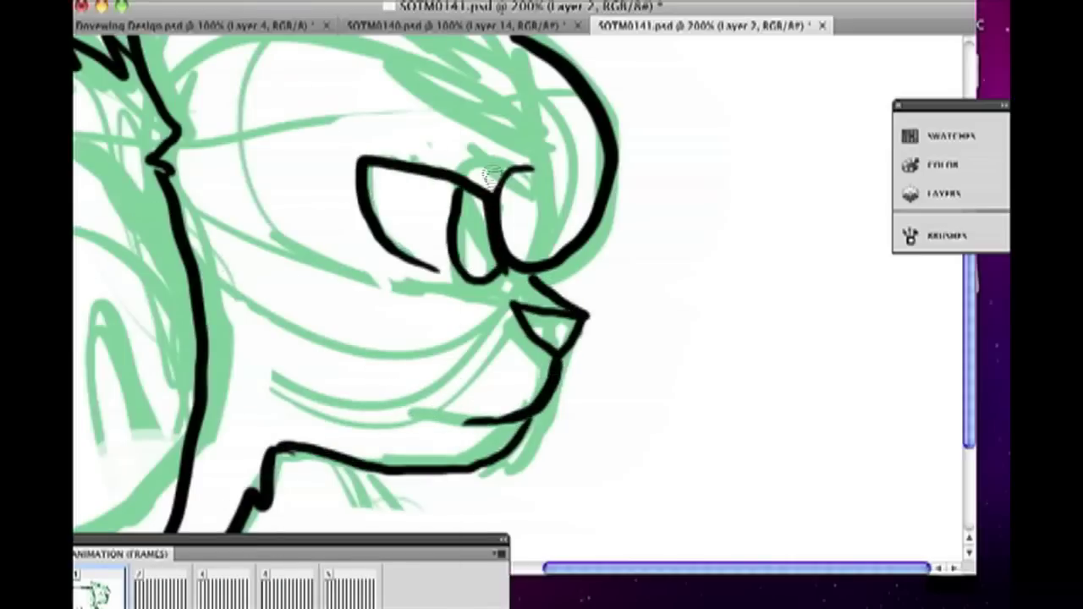
pyautogui.scroll(5, 764, 116)
pyautogui.moveTo(258, 184); pyautogui.dragTo(396, 227)
# Return to Layer 2 after checking the layers and redraw the chin, mouth and jaw lines
pyautogui.press('super+minus')
pyautogui.click(943, 192)
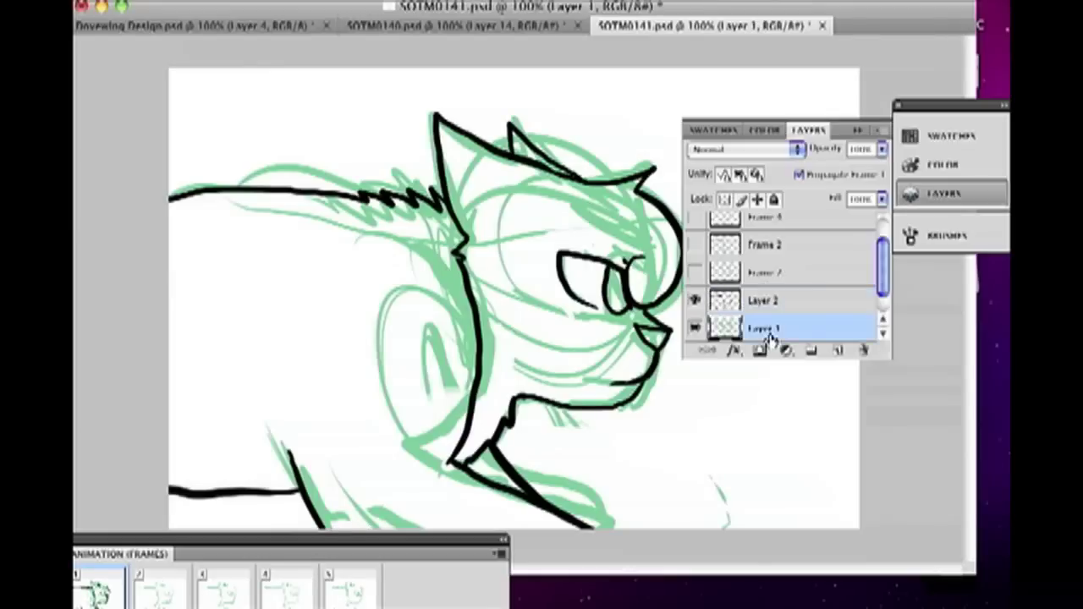
pyautogui.click(762, 328)
pyautogui.press('Escape')
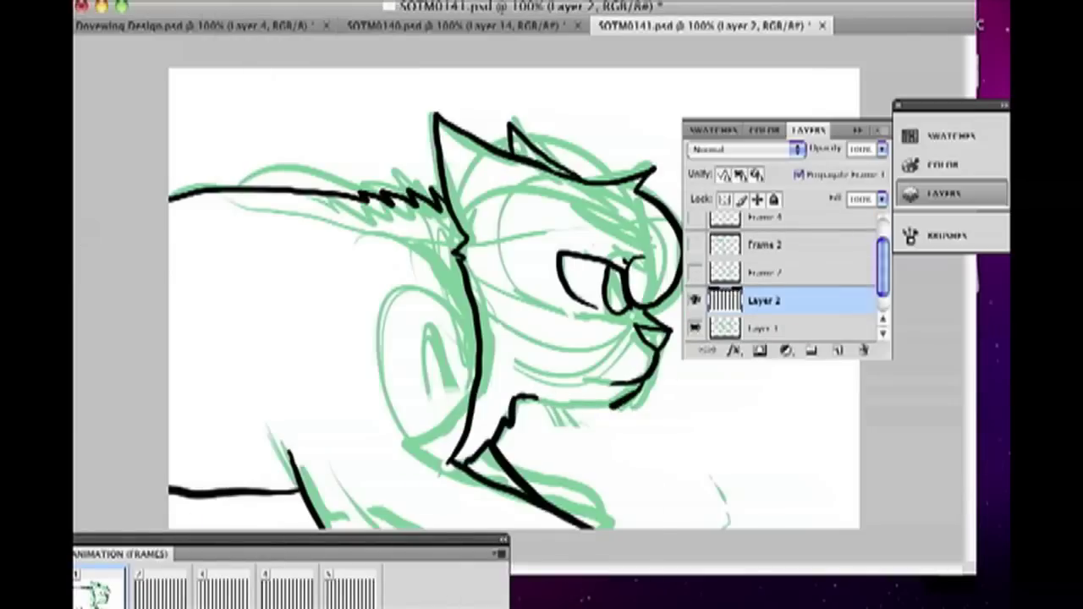
pyautogui.press('super+plus')
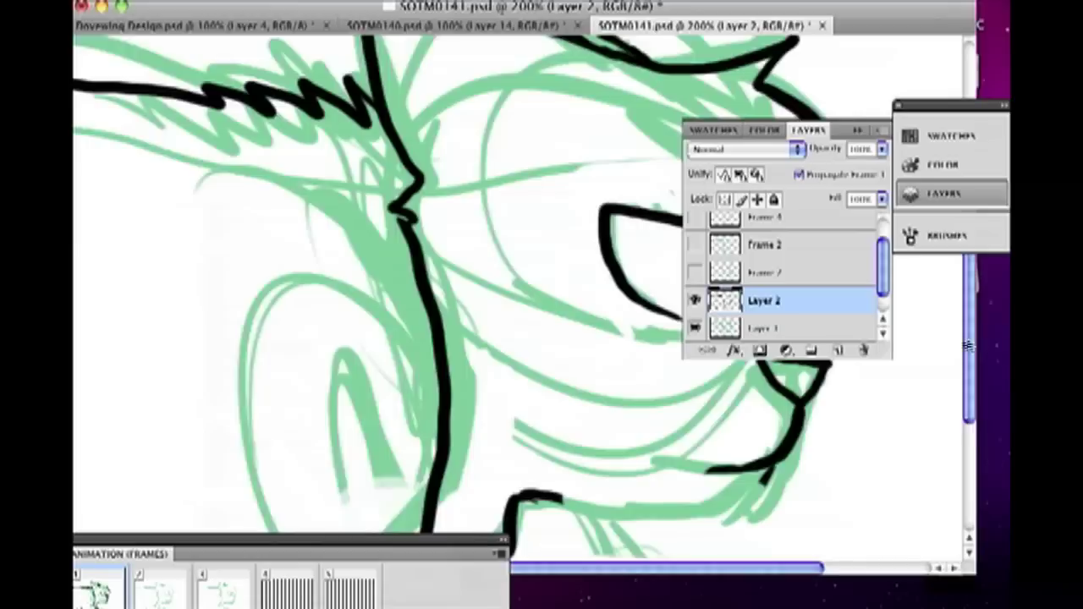
pyautogui.hscroll(5, 559, 434)
pyautogui.moveTo(607, 385)
pyautogui.mouseDown()
pyautogui.moveTo(563, 432)
pyautogui.moveTo(478, 412)
pyautogui.mouseUp()
pyautogui.moveTo(542, 453); pyautogui.dragTo(473, 460)
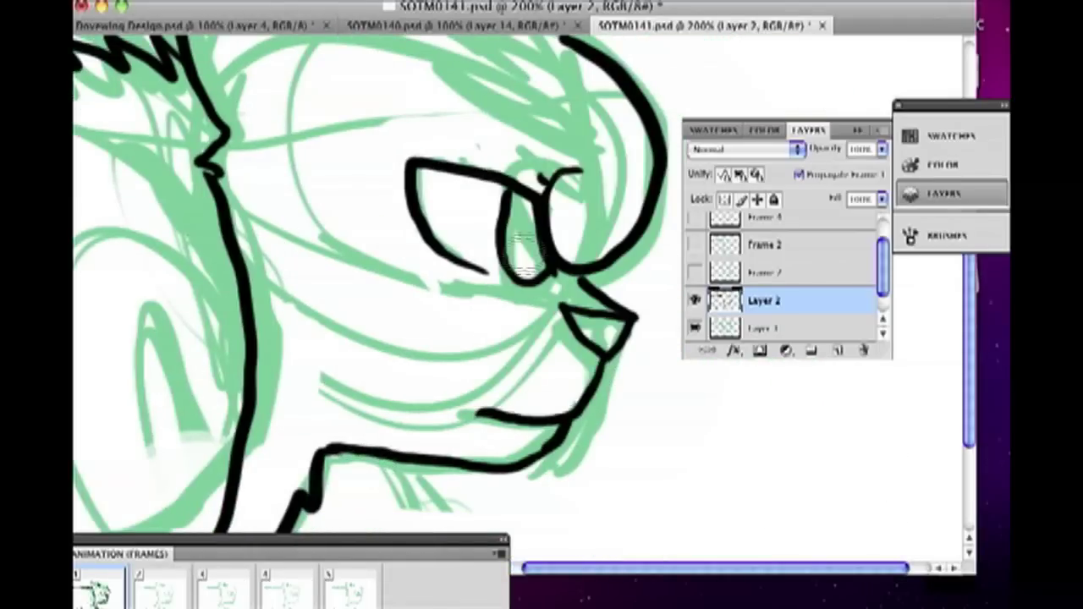
# Erase the pupil and brow curl, rework the eye outline, and adjust its position with Free Transform
pyautogui.press('super+alt+z')
pyautogui.press('super+alt+z')
pyautogui.moveTo(539, 267); pyautogui.dragTo(447, 252)
pyautogui.moveTo(523, 201); pyautogui.dragTo(589, 181)
pyautogui.press('super+t')
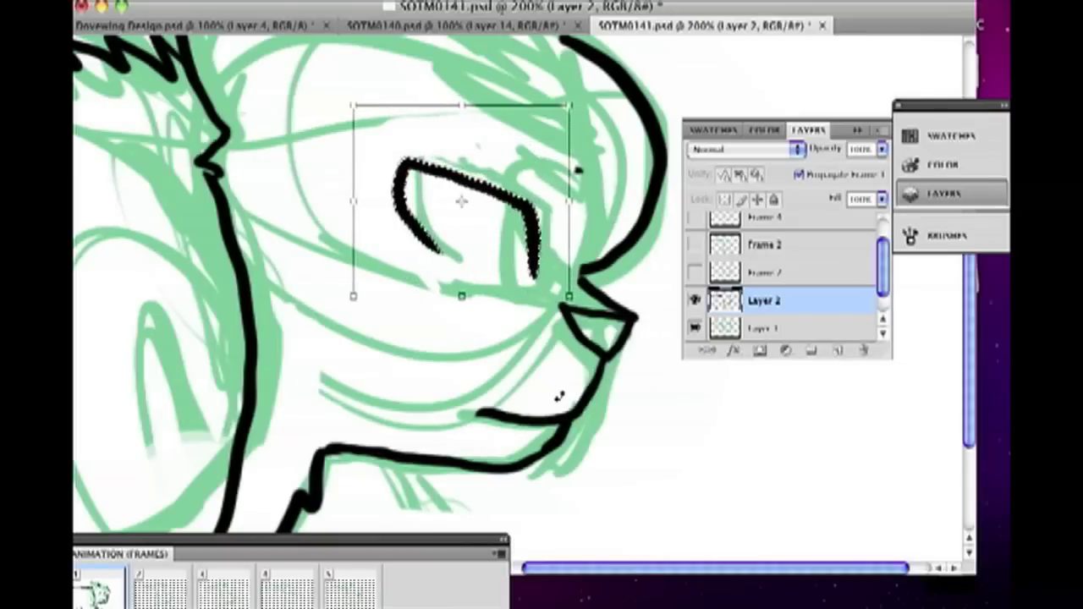
pyautogui.press('b')
pyautogui.press('Return')
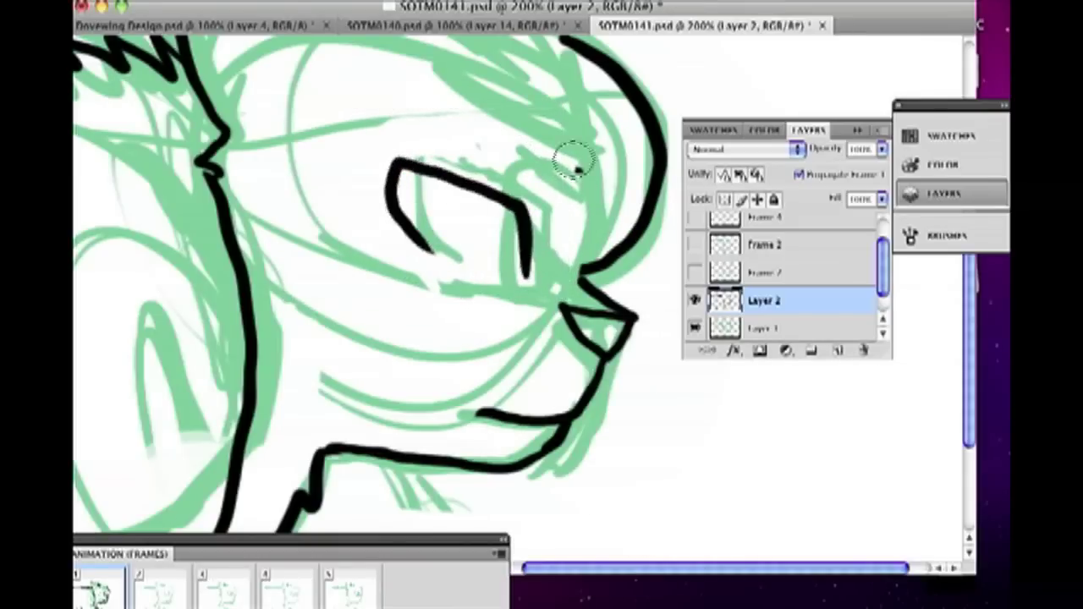
# Redraw the brow curl in front of the eye and ink a new pupil inside the eye outline
pyautogui.click(228, 4)
pyautogui.scroll(-3, 372, 296)
pyautogui.moveTo(512, 146); pyautogui.dragTo(491, 222)
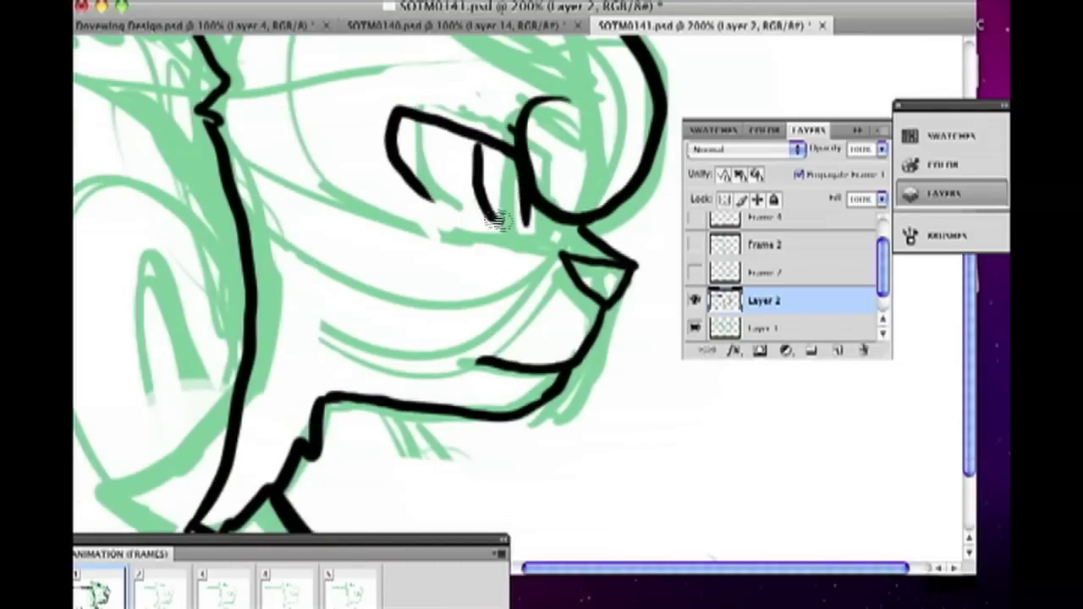
# Delete the green sketch on Layer 1 and make Layer 2 active again
pyautogui.press('super+minus')
pyautogui.hotkey('alt', '[')
pyautogui.press('Delete')
pyautogui.click(228, 4)
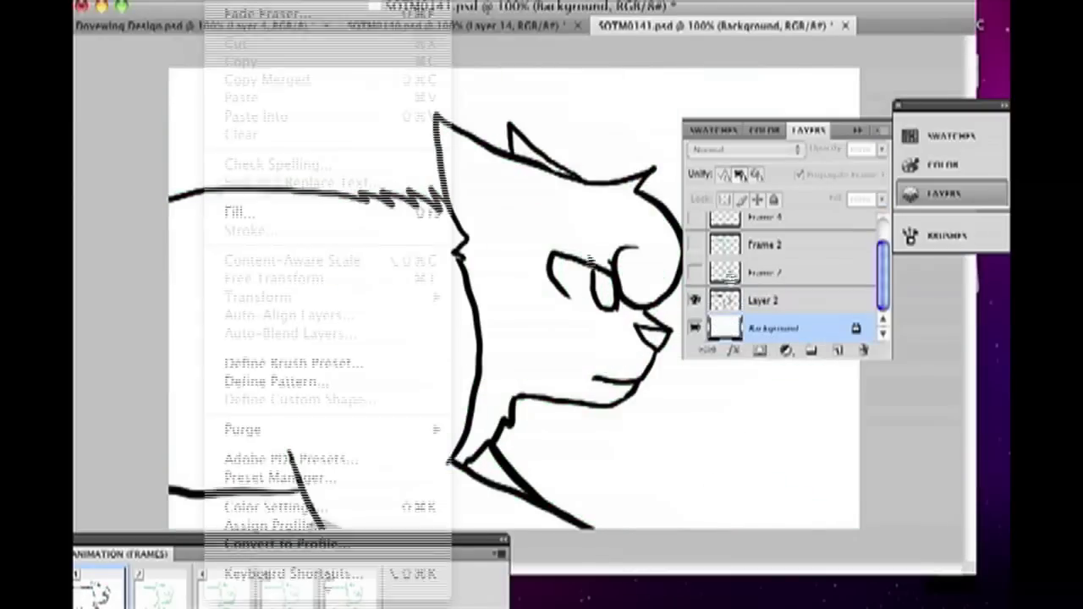
pyautogui.press('Escape')
pyautogui.hotkey('alt', ']')
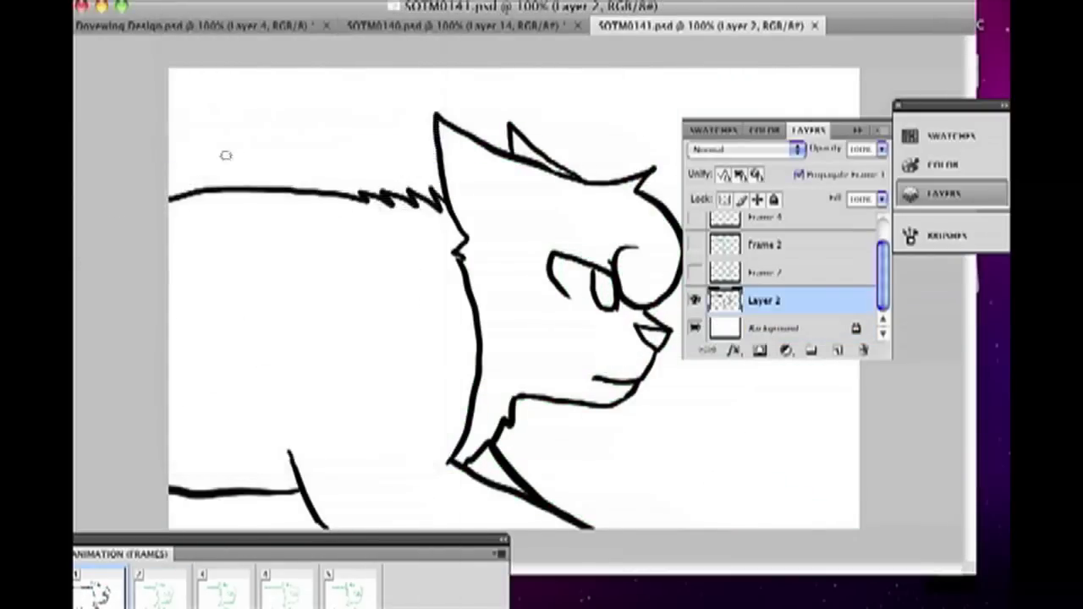
# Set up the second animation frame with the Frame 2 sketch visible at reduced opacity and a new Layer 3 above it
pyautogui.click(694, 272)
pyautogui.click(786, 273)
pyautogui.moveTo(787, 272); pyautogui.dragTo(791, 302)
pyautogui.moveTo(882, 149); pyautogui.dragTo(833, 172)
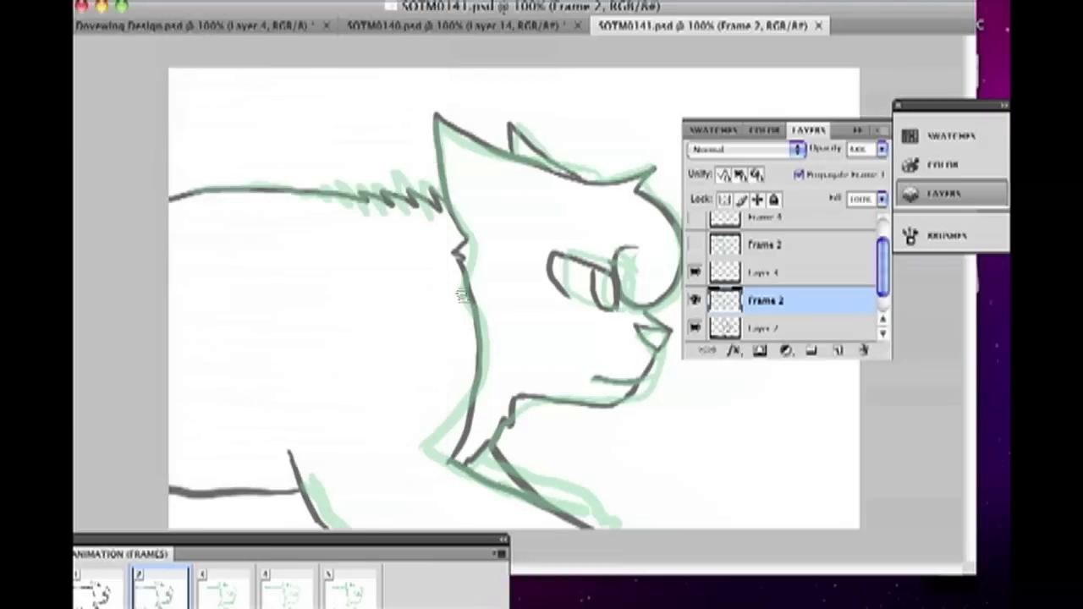
pyautogui.hotkey('alt', ']')
pyautogui.click(351, 584)
pyautogui.click(157, 583)
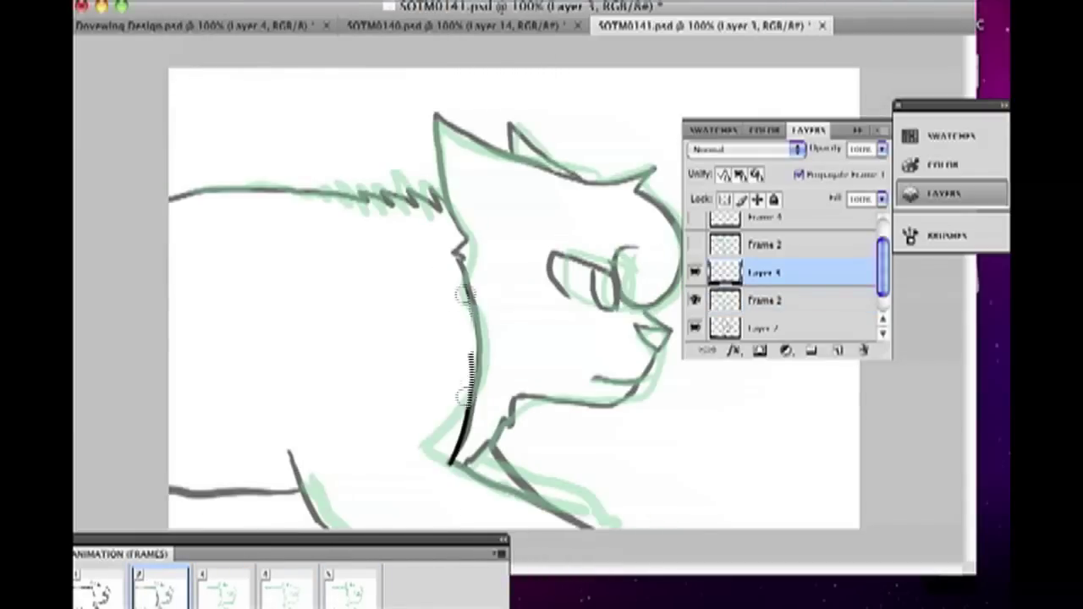
# Ink the second frame's back-of-cheek line and chest line in black on Layer 3
pyautogui.press('super+equal')
pyautogui.moveTo(401, 38)
pyautogui.mouseDown()
pyautogui.moveTo(440, 302)
pyautogui.moveTo(415, 410)
pyautogui.mouseUp()
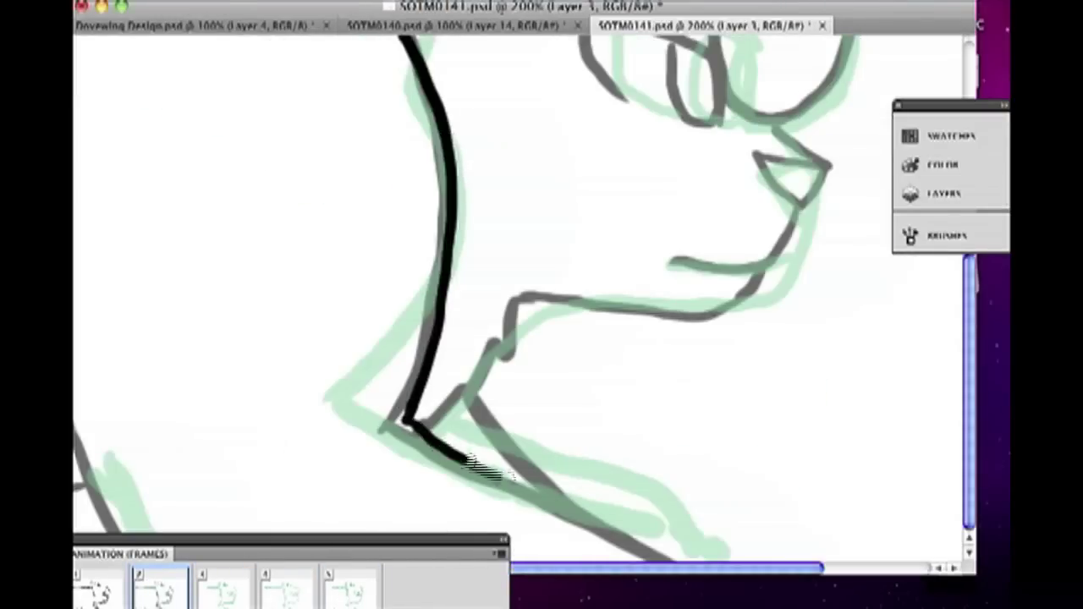
pyautogui.moveTo(444, 450); pyautogui.dragTo(668, 558)
# Ink the second frame's back line with its jagged neck fur and the small cheek tuft below the ear
pyautogui.hscroll(-4, 258, 461)
pyautogui.scroll(5, 975, 396)
pyautogui.moveTo(542, 286)
pyautogui.mouseDown()
pyautogui.moveTo(500, 274)
pyautogui.moveTo(372, 296)
pyautogui.mouseUp()
pyautogui.hscroll(-2, 491, 309)
pyautogui.moveTo(663, 372); pyautogui.dragTo(645, 425)
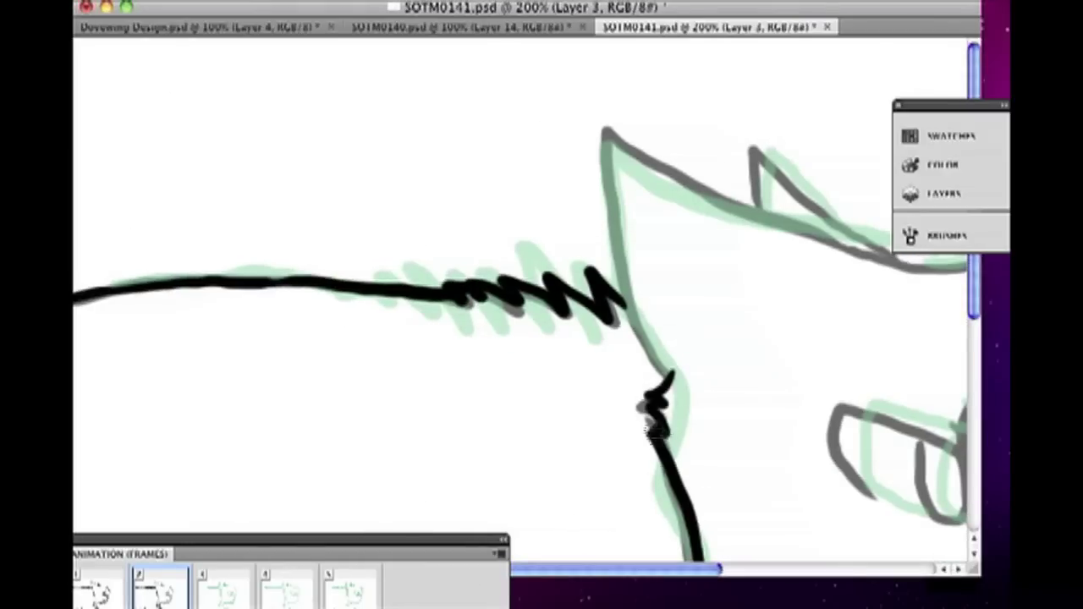
# Ink the second frame's brow tuft, nose, mouth and rounded forehead curve
pyautogui.hscroll(7, 508, 338)
pyautogui.moveTo(565, 260); pyautogui.dragTo(685, 264)
pyautogui.scroll(-5, 728, 280)
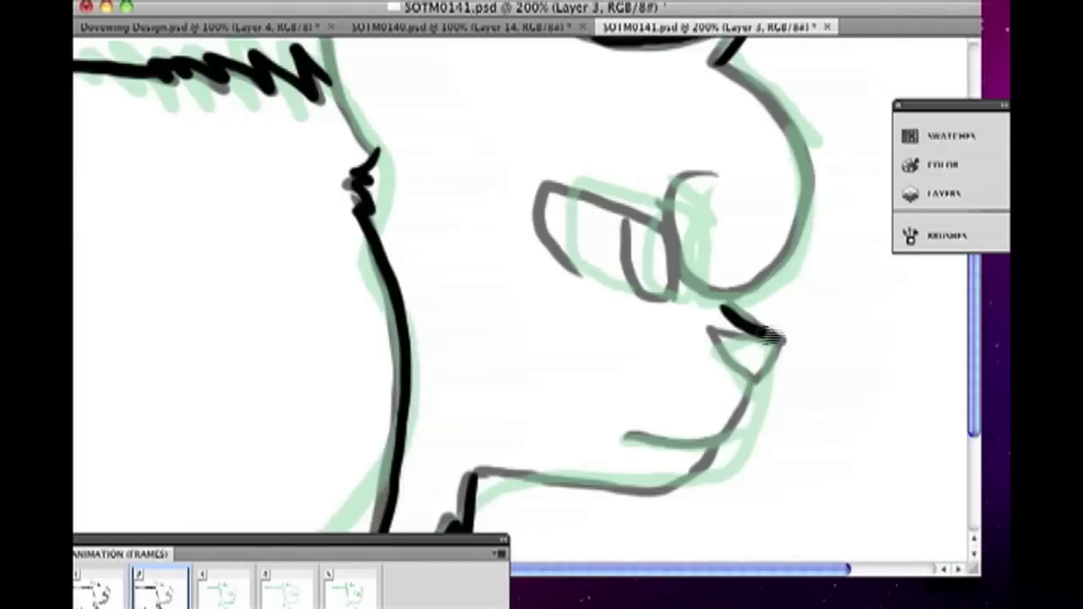
pyautogui.moveTo(626, 440); pyautogui.dragTo(744, 433)
pyautogui.moveTo(723, 63); pyautogui.dragTo(709, 292)
# Ink the ears and the eye with its pupil on the second frame
pyautogui.scroll(5, 711, 292)
pyautogui.moveTo(595, 237)
pyautogui.mouseDown()
pyautogui.moveTo(357, 147)
pyautogui.moveTo(303, 172)
pyautogui.moveTo(376, 351)
pyautogui.mouseUp()
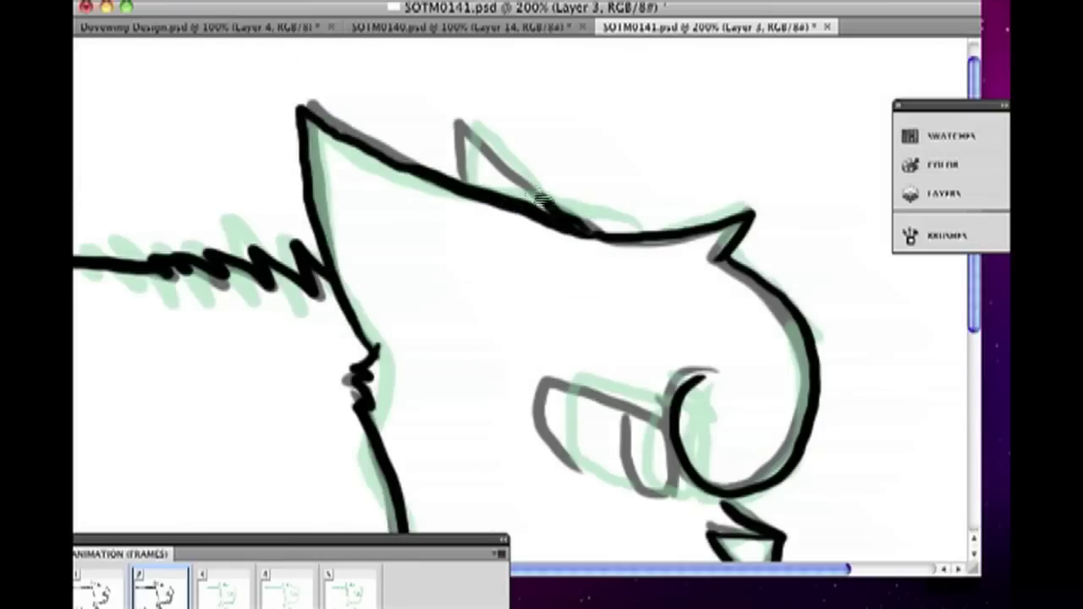
pyautogui.moveTo(650, 420)
pyautogui.mouseDown()
pyautogui.moveTo(582, 470)
pyautogui.moveTo(669, 499)
pyautogui.mouseUp()
# Delete the second frame's green sketch layer and make Layer 3 active again
pyautogui.scroll(-8, 694, 364)
pyautogui.press('F7')
pyautogui.click(785, 298)
pyautogui.doubleClick(815, 279)
pyautogui.press('Escape')
pyautogui.press('Delete')
pyautogui.hotkey('ctrl', '-')
pyautogui.click(764, 272)
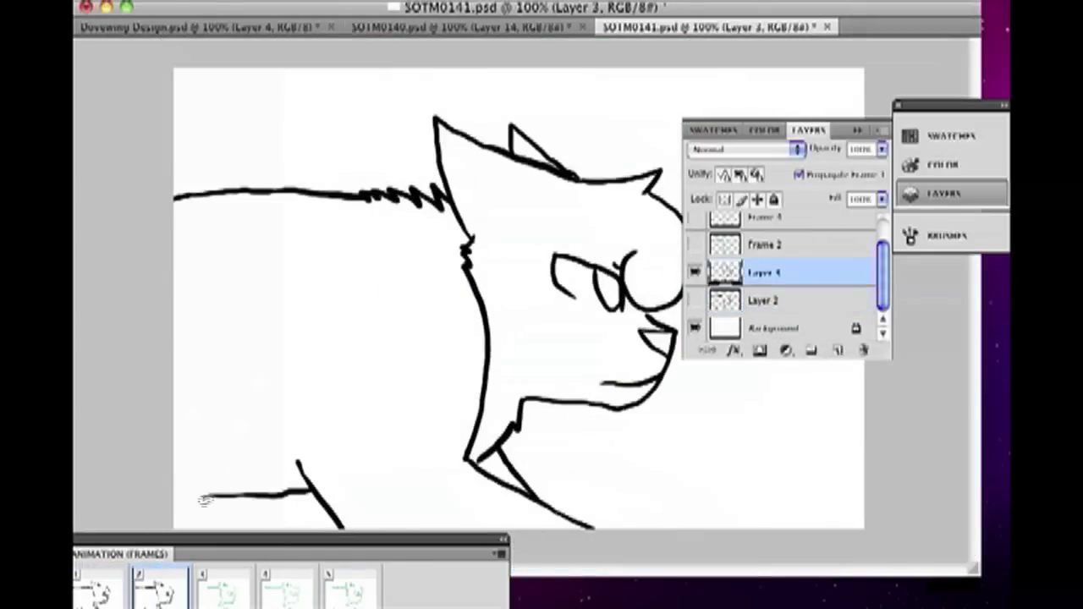
pyautogui.press('space')
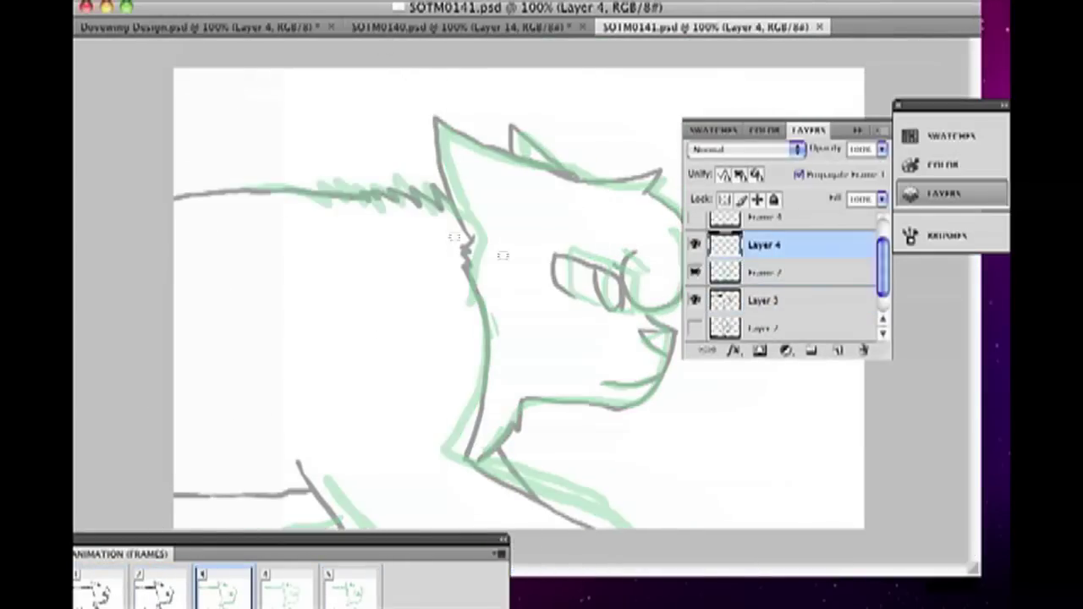
# Ink the third frame's back-of-cheek, chest, foreleg and belly lines in black on Layer 4
pyautogui.hotkey('ctrl', '+')
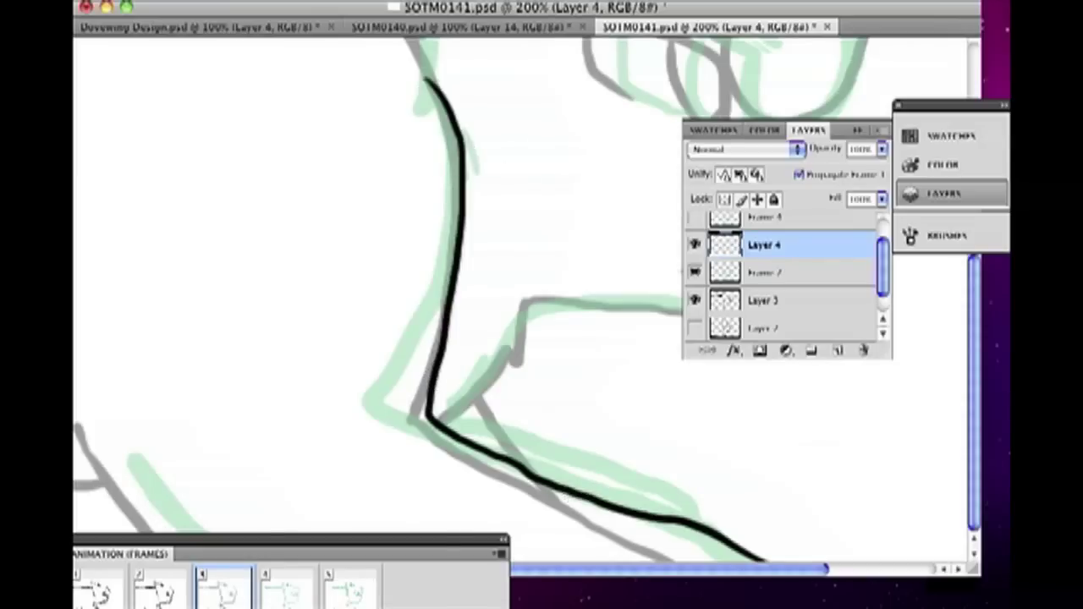
pyautogui.moveTo(762, 558); pyautogui.dragTo(458, 182)
pyautogui.hscroll(-5, 762, 569)
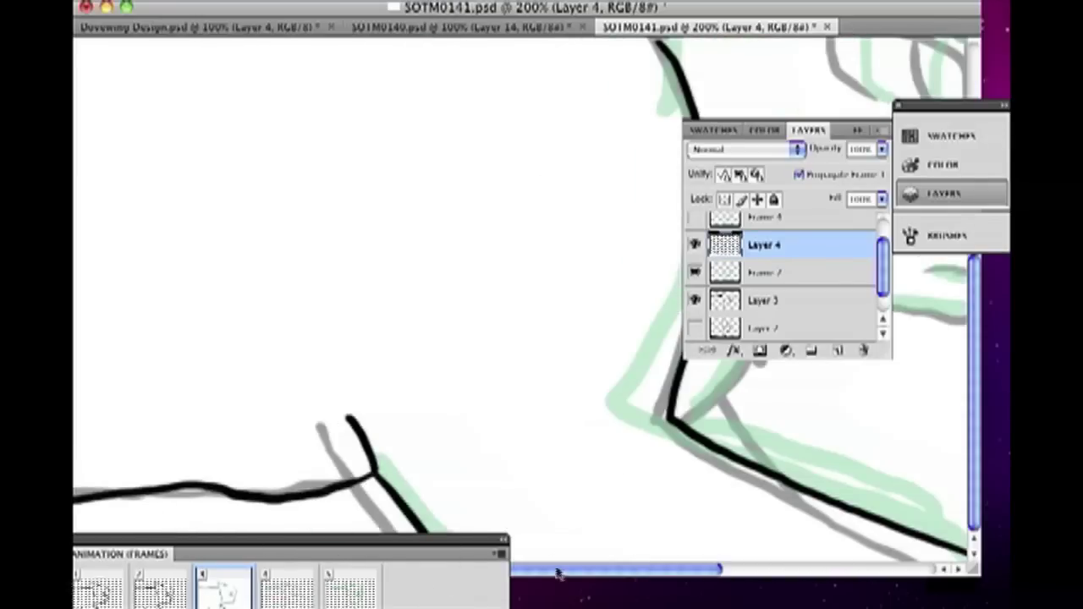
# Ink the third frame's throat fur, ears, cheek tuft and jagged back line
pyautogui.hscroll(5, 351, 423)
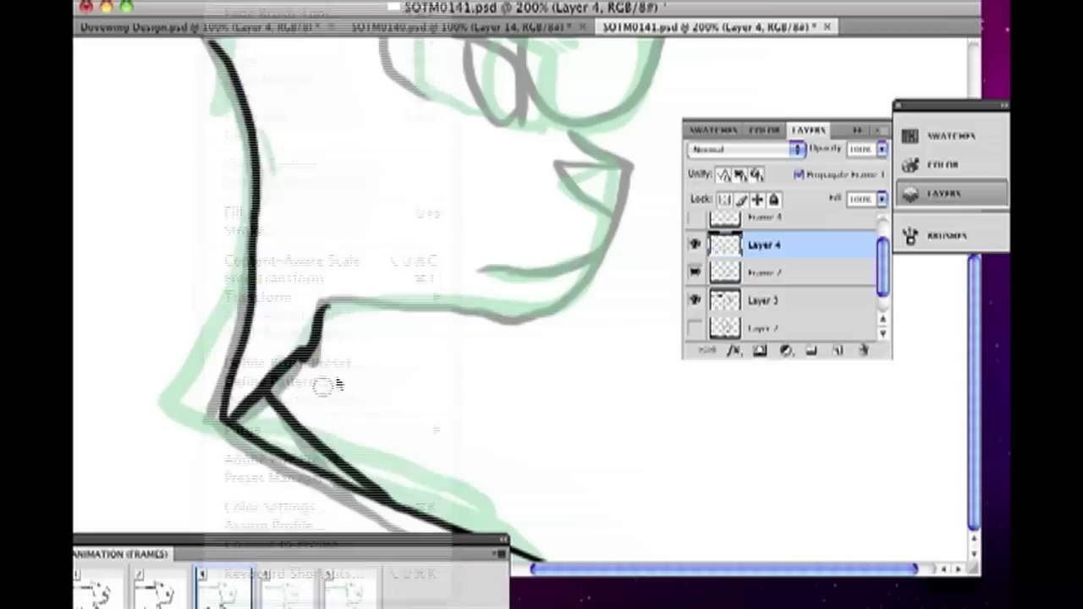
pyautogui.scroll(5, 325, 284)
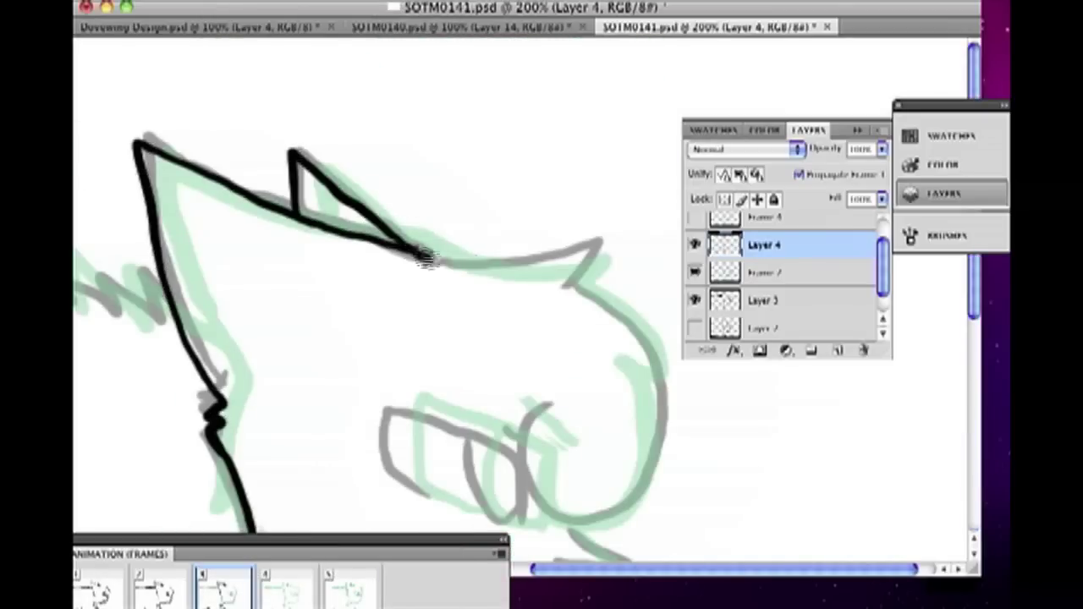
pyautogui.hscroll(-5, 536, 415)
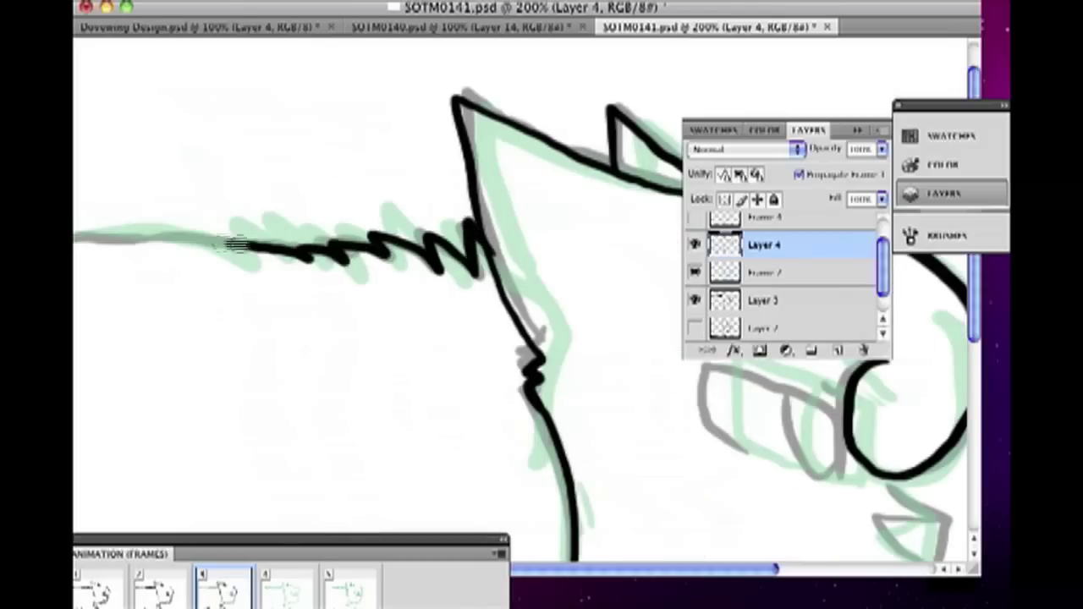
pyautogui.moveTo(264, 247); pyautogui.dragTo(73, 241)
# Ink the eye, nose, jaw and mouth on the third frame
pyautogui.hscroll(5, 423, 338)
pyautogui.scroll(-3, 423, 338)
pyautogui.moveTo(656, 296); pyautogui.dragTo(567, 449)
pyautogui.moveTo(596, 310); pyautogui.dragTo(637, 346)
pyautogui.moveTo(626, 405); pyautogui.dragTo(520, 413)
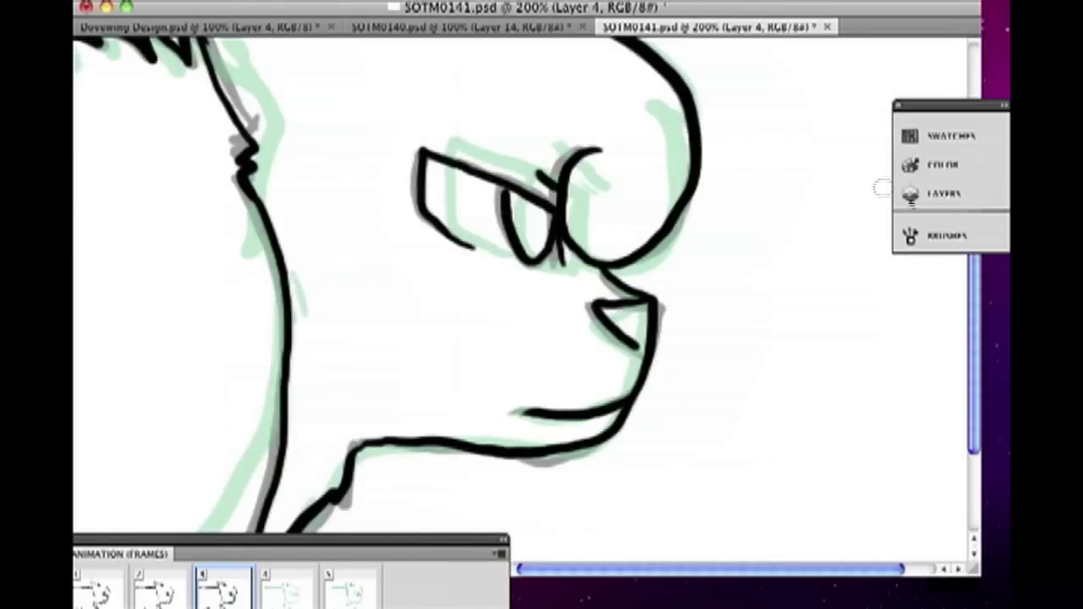
# Remove the third frame's green sketch layer and move on to the fourth animation frame
pyautogui.click(943, 193)
pyautogui.click(761, 272)
pyautogui.press('super+alt+0')
pyautogui.press('space')
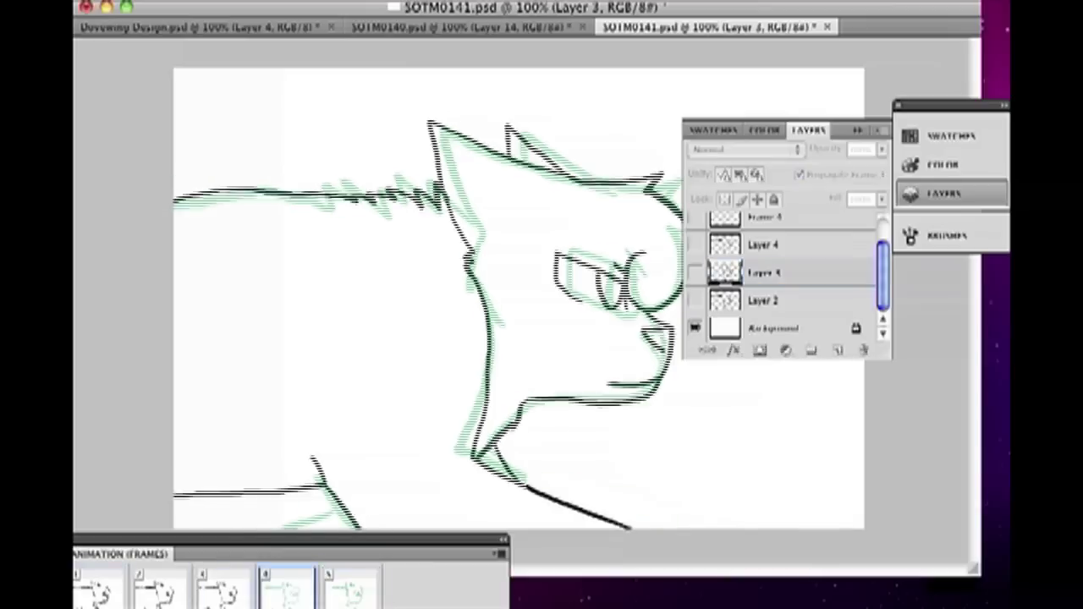
# Show Layer 4 and the Frame 4 sketch as faded guides and add a new Layer 5 for the fourth frame
pyautogui.click(944, 193)
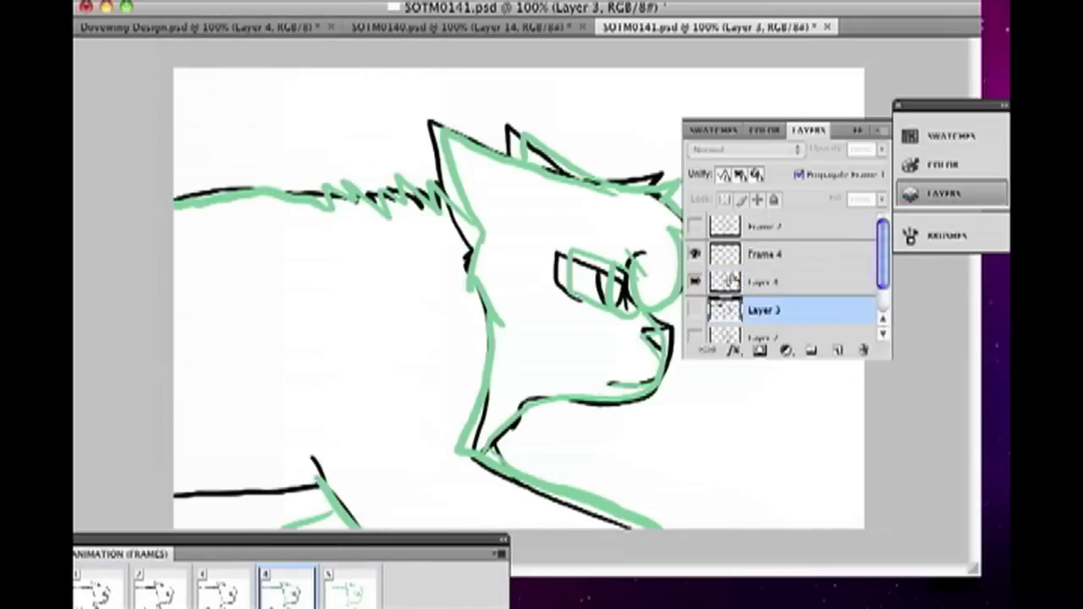
pyautogui.click(783, 272)
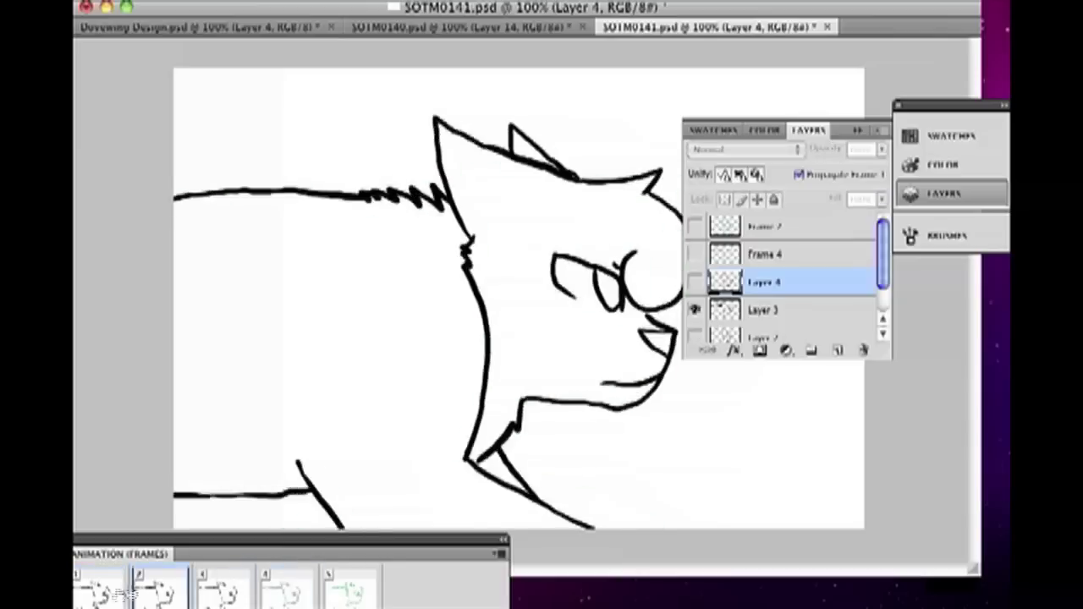
pyautogui.click(818, 258)
pyautogui.click(837, 354)
pyautogui.press('super+equal')
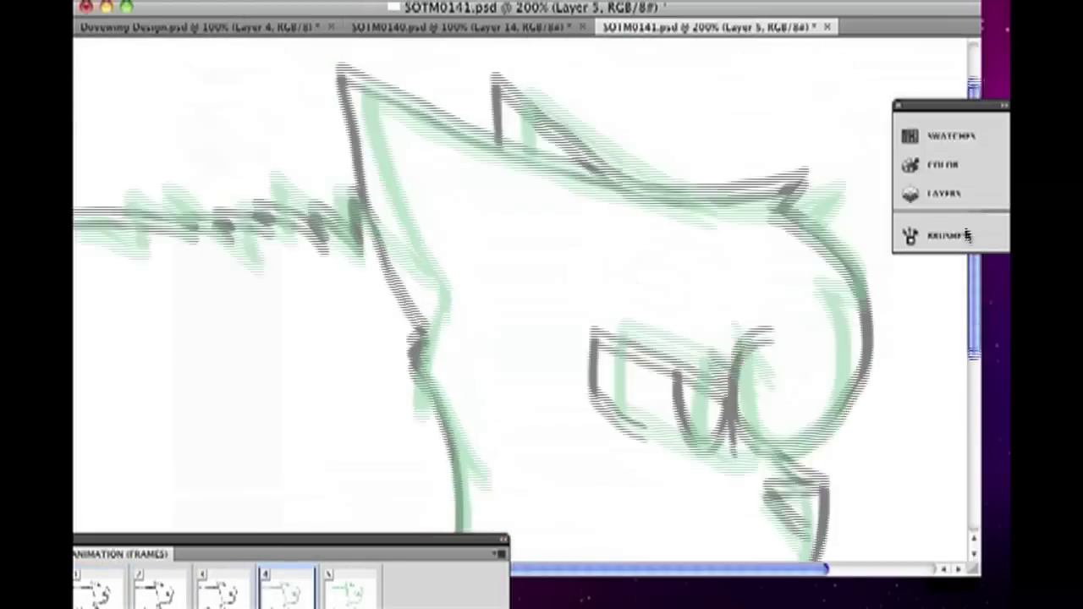
# Ink the fourth frame's brow tuft, forehead curve, nose and jaw in black on Layer 5
pyautogui.moveTo(696, 187)
pyautogui.mouseDown()
pyautogui.moveTo(750, 460)
pyautogui.moveTo(770, 366)
pyautogui.mouseUp()
pyautogui.scroll(-5, 542, 305)
pyautogui.moveTo(774, 288); pyautogui.dragTo(538, 461)
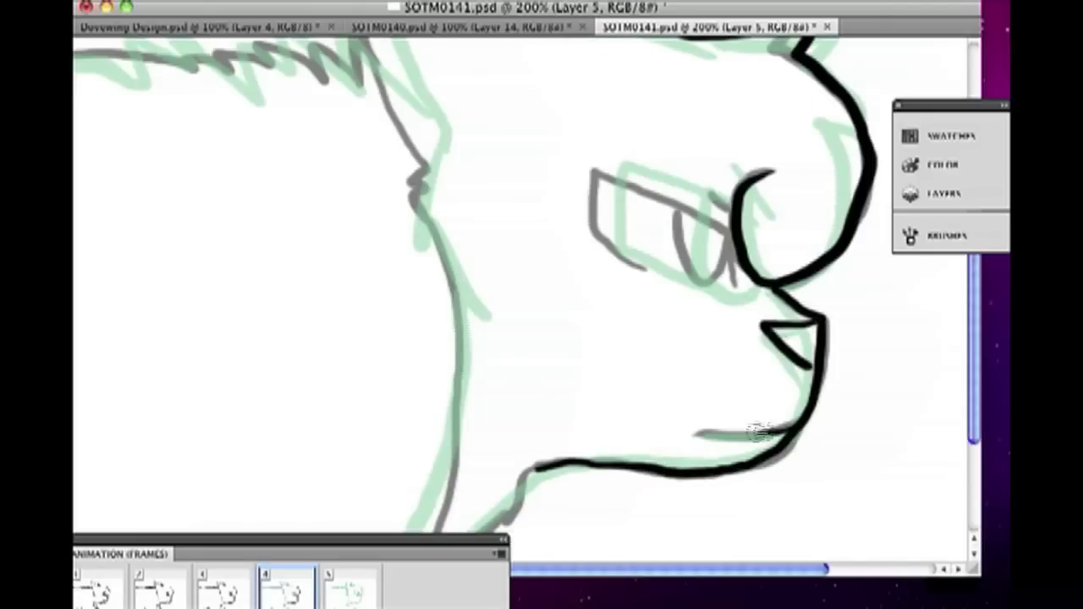
# Ink the fourth frame's throat, back-of-cheek and chest lines
pyautogui.scroll(-5, 699, 269)
pyautogui.moveTo(535, 303); pyautogui.dragTo(440, 56)
pyautogui.moveTo(432, 402); pyautogui.dragTo(663, 512)
# Ink the fourth frame's belly, foreleg, neck fur, back and ear lines on Layer 5 and clear away its guides
pyautogui.hscroll(-5, 483, 428)
pyautogui.moveTo(143, 478); pyautogui.dragTo(334, 477)
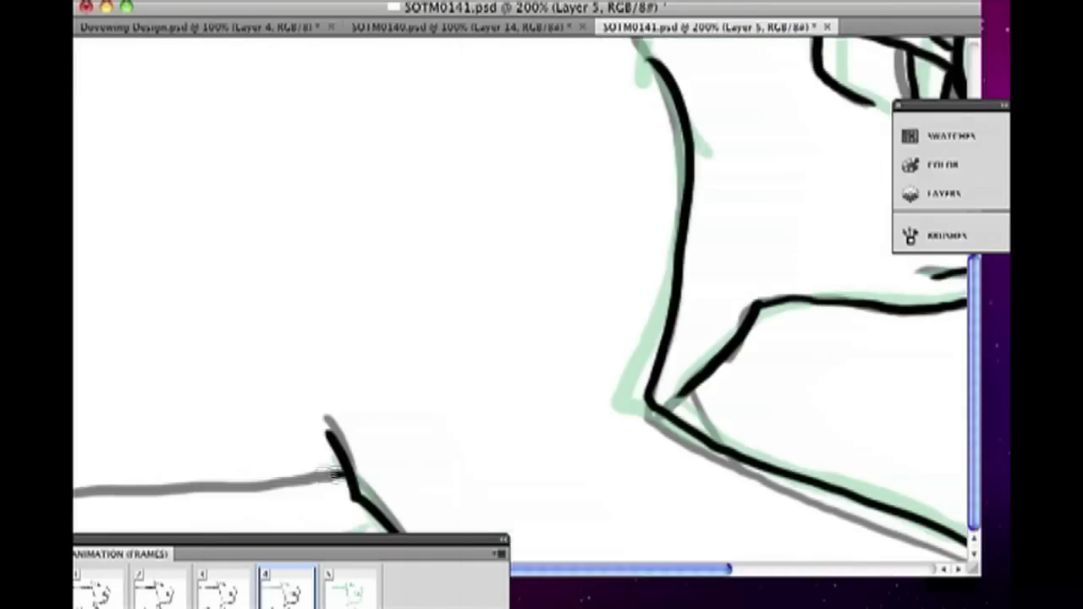
pyautogui.scroll(8, 626, 330)
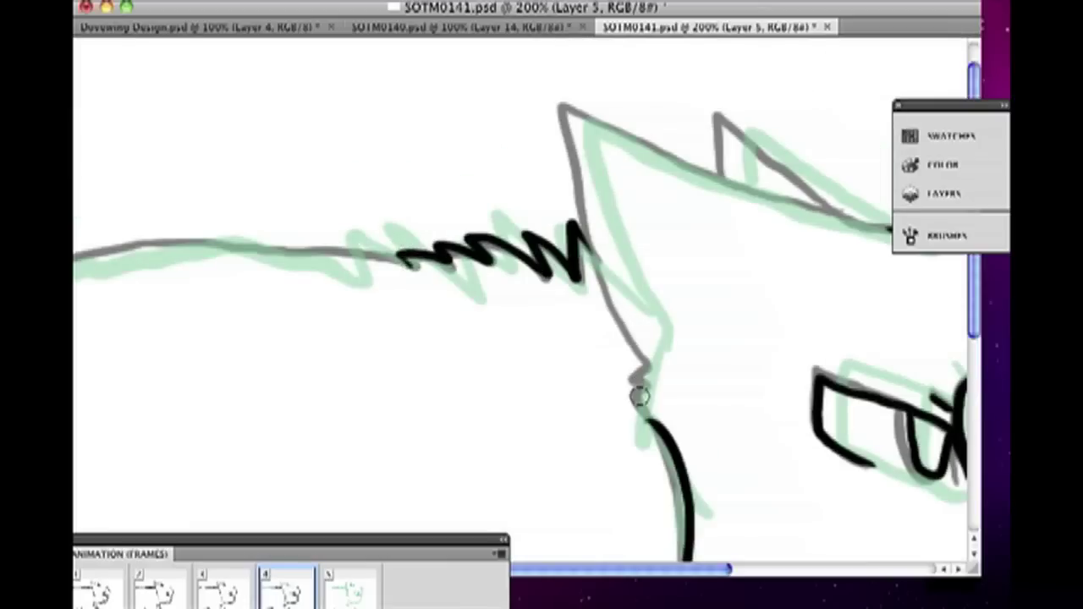
pyautogui.hscroll(-2, 641, 407)
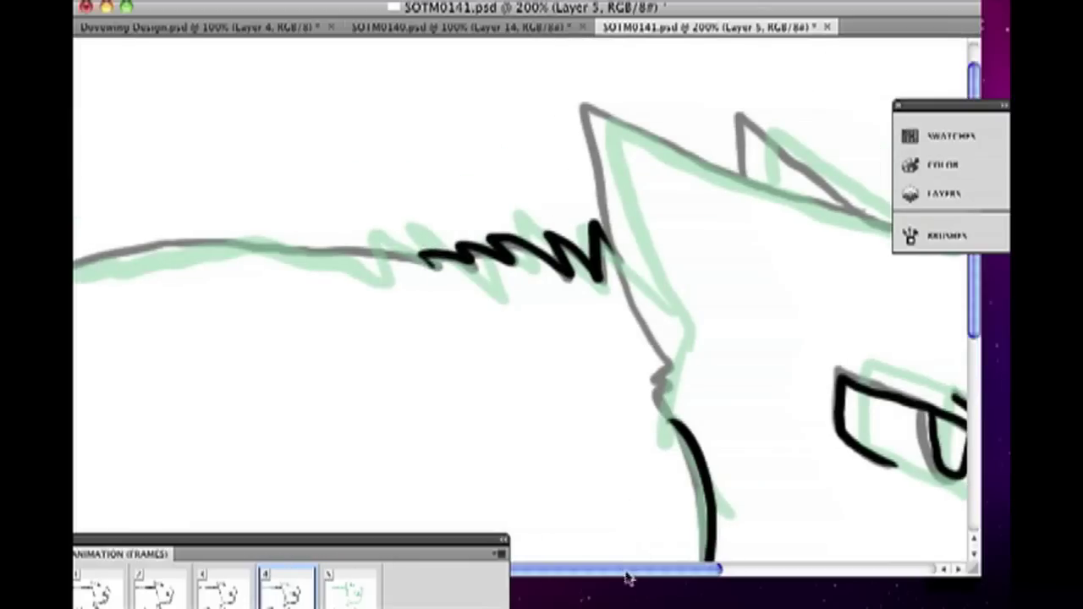
pyautogui.hscroll(10, 620, 592)
pyautogui.moveTo(612, 228); pyautogui.dragTo(420, 175)
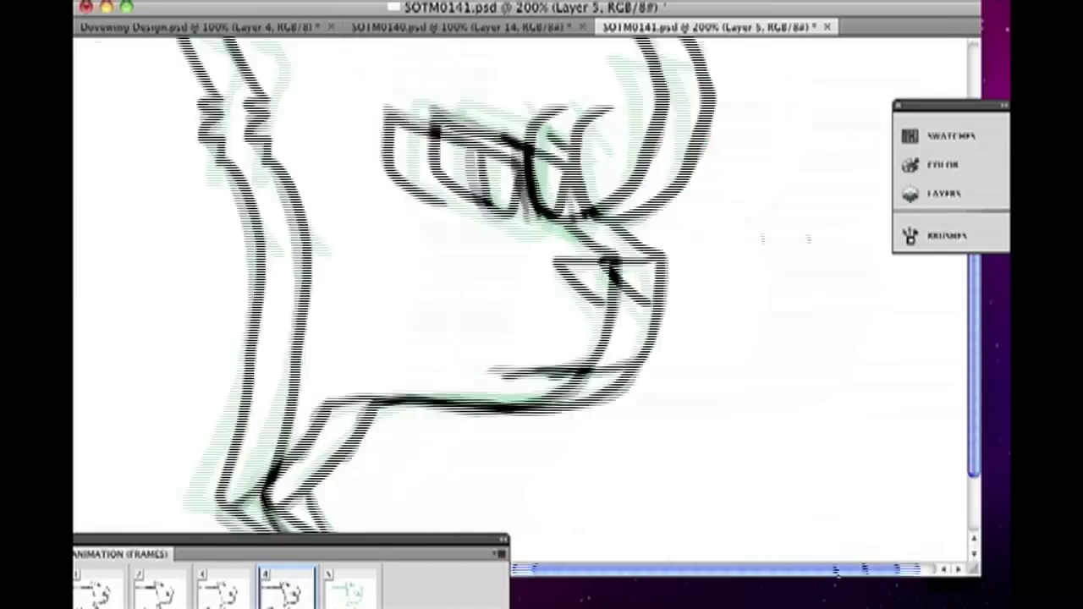
pyautogui.click(783, 281)
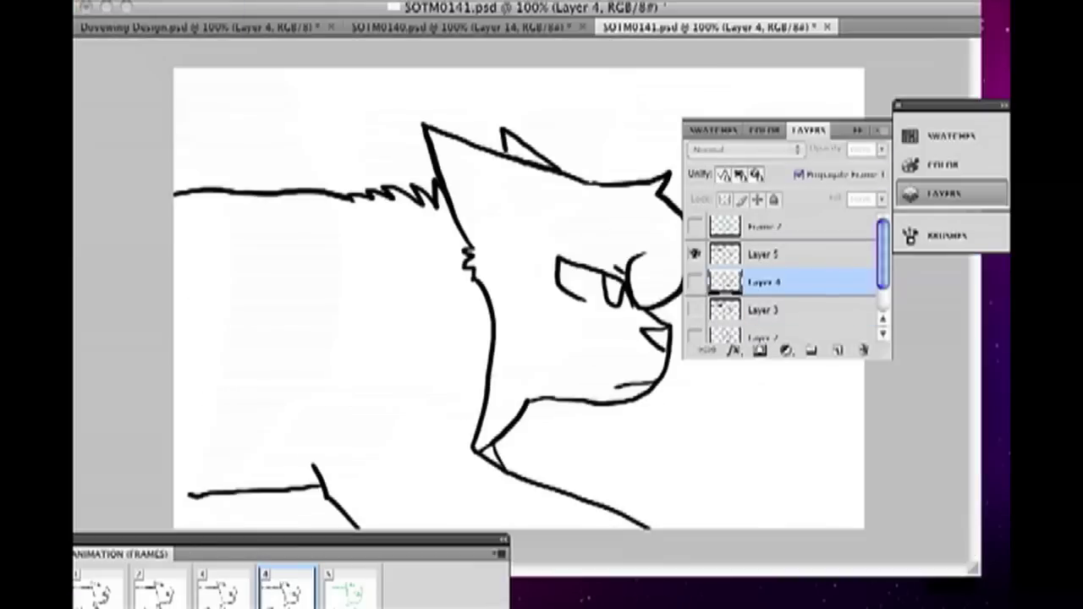
pyautogui.hotkey('alt', ']')
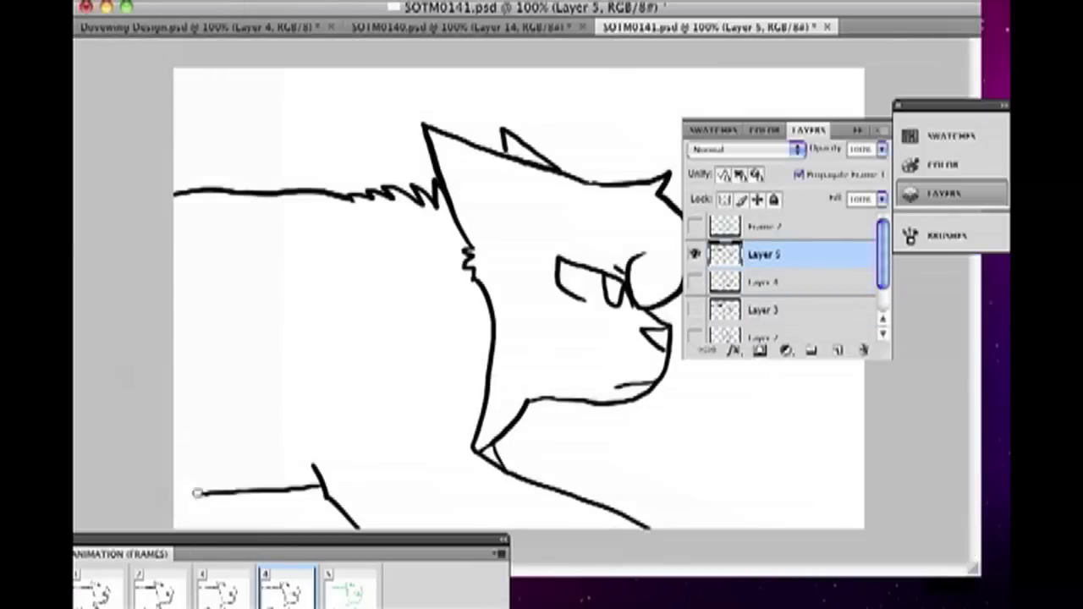
# Move on to the fifth animation frame, show Layer 5 and the green sketch as faded guides, and add a new Layer 6
pyautogui.click(286, 589)
pyautogui.click(372, 590)
pyautogui.click(314, 592)
pyautogui.click(346, 592)
pyautogui.hotkey('alt', ']')
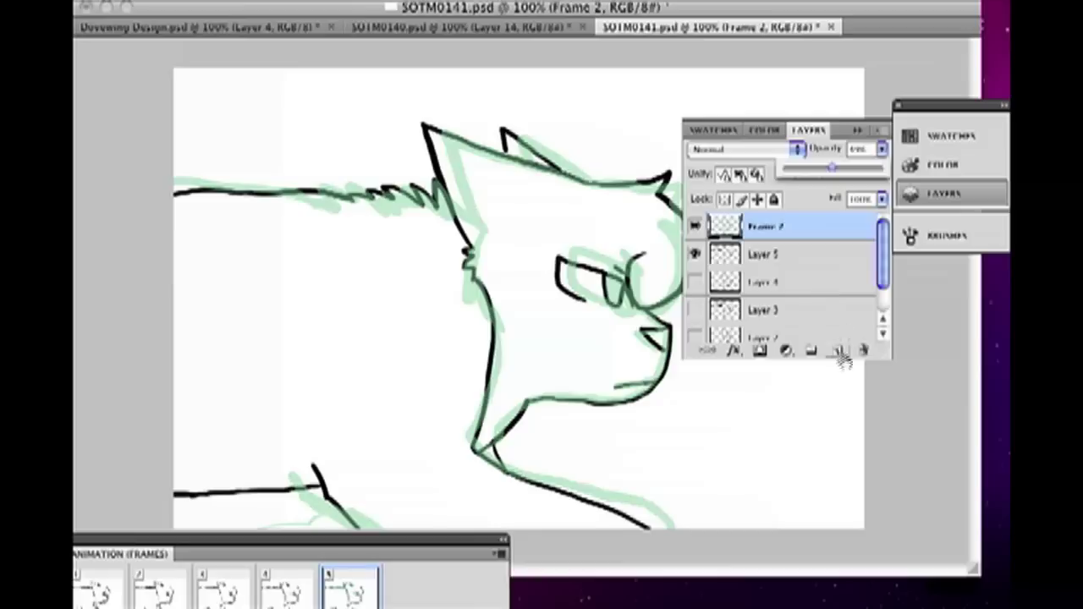
pyautogui.hotkey('ctrl', 'alt', 'shift', 'n')
# Ink the fifth frame's belly, foreleg, chest, throat and back-of-cheek lines in black on Layer 6
pyautogui.hotkey('ctrl', '=')
pyautogui.moveTo(438, 51)
pyautogui.mouseDown()
pyautogui.moveTo(536, 448)
pyautogui.moveTo(808, 550)
pyautogui.mouseUp()
pyautogui.hscroll(-5, 349, 457)
pyautogui.click(910, 194)
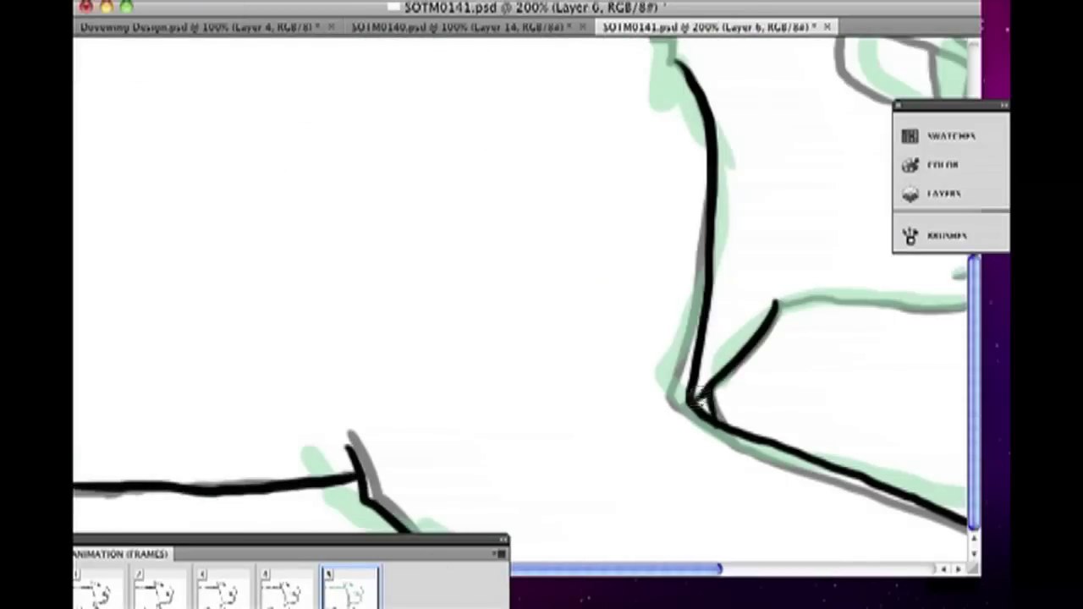
# Ink the fifth frame's ears, cheek tuft, brow, eye, nose and jaw on Layer 6
pyautogui.scroll(7, 698, 404)
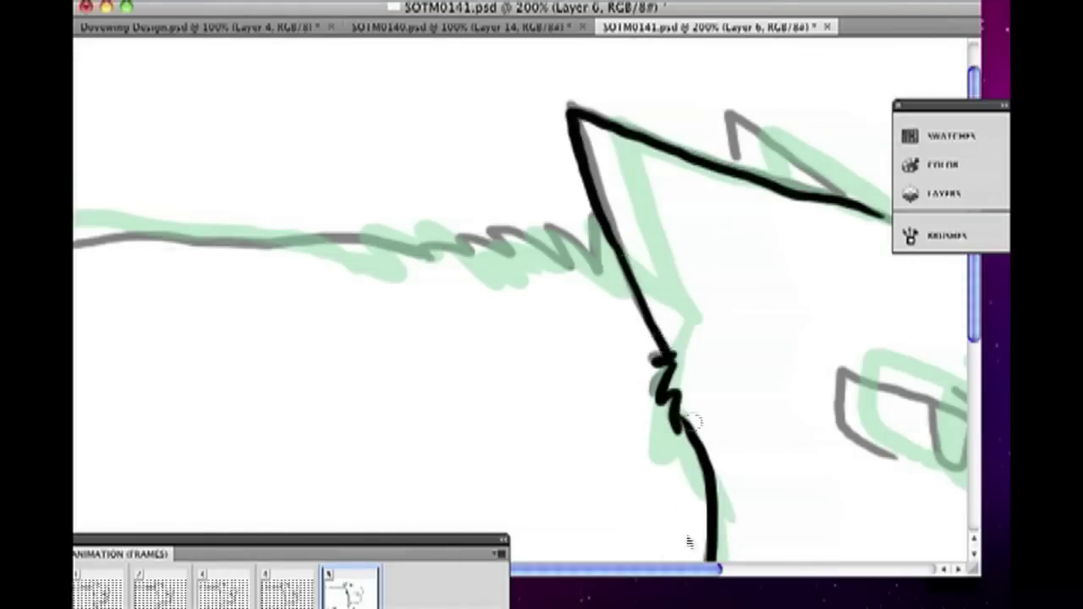
pyautogui.hscroll(6, 669, 355)
pyautogui.moveTo(508, 222); pyautogui.dragTo(709, 207)
pyautogui.moveTo(729, 430); pyautogui.dragTo(644, 375)
pyautogui.scroll(-3, 639, 305)
pyautogui.press('super+z')
pyautogui.moveTo(669, 334); pyautogui.dragTo(696, 398)
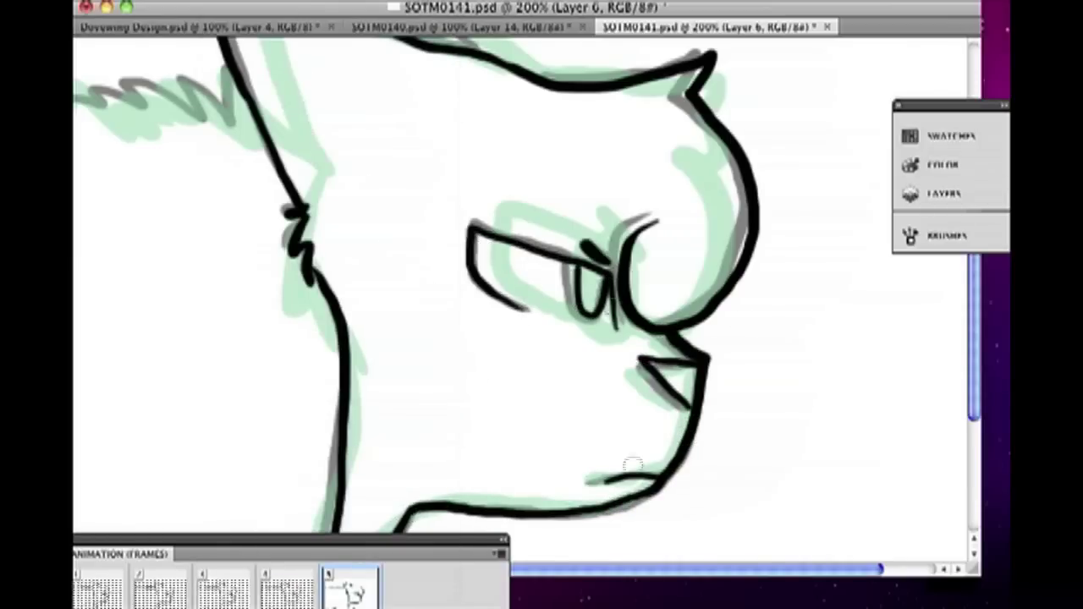
# Ink the fifth frame's neck fur and back line, and remove its green sketch layer
pyautogui.hscroll(-6, 520, 296)
pyautogui.moveTo(594, 77)
pyautogui.mouseDown()
pyautogui.moveTo(419, 99)
pyautogui.moveTo(319, 84)
pyautogui.moveTo(76, 95)
pyautogui.mouseUp()
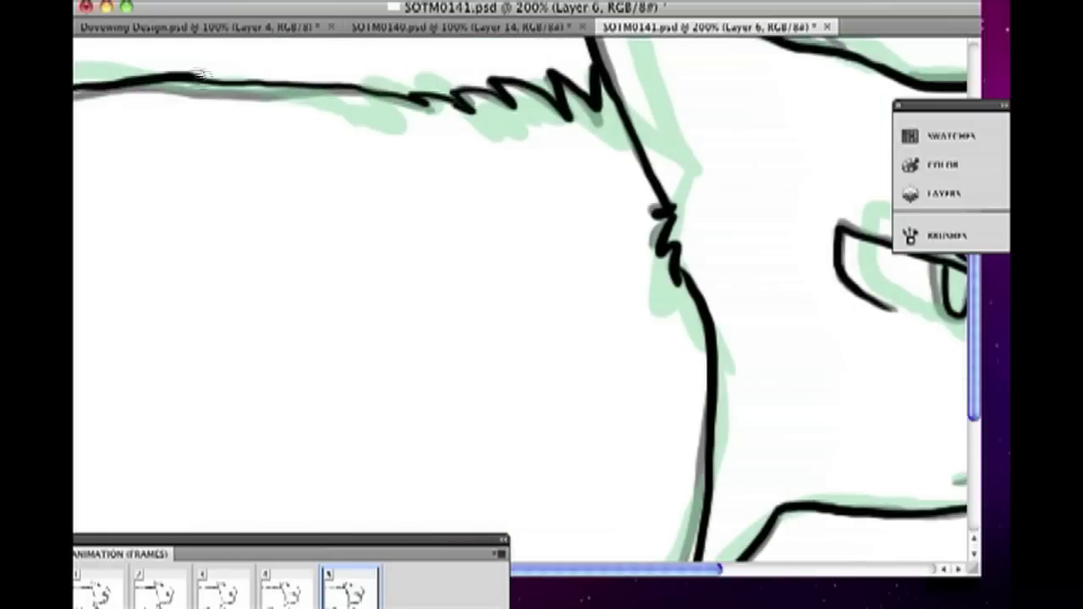
pyautogui.press('super+minus')
pyautogui.click(943, 193)
pyautogui.click(763, 254)
pyautogui.press('F7')
pyautogui.press('F7')
pyautogui.hotkey('alt', ']')
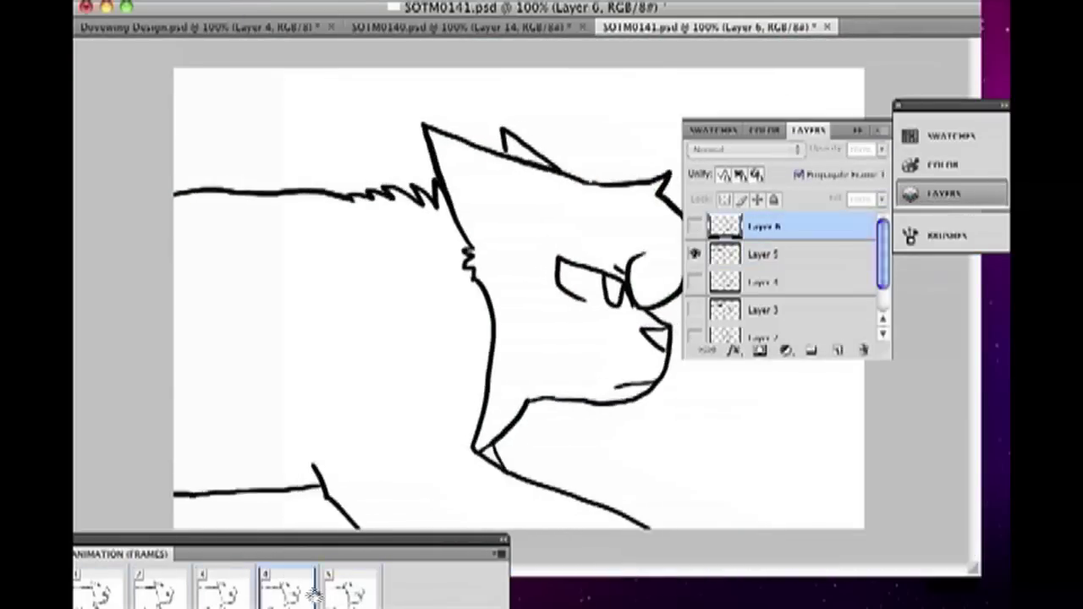
# Fill the Background layer with dark green, using SOTM0140.psd as the reference
pyautogui.click(178, 2)
pyautogui.click(193, 148)
pyautogui.click(461, 27)
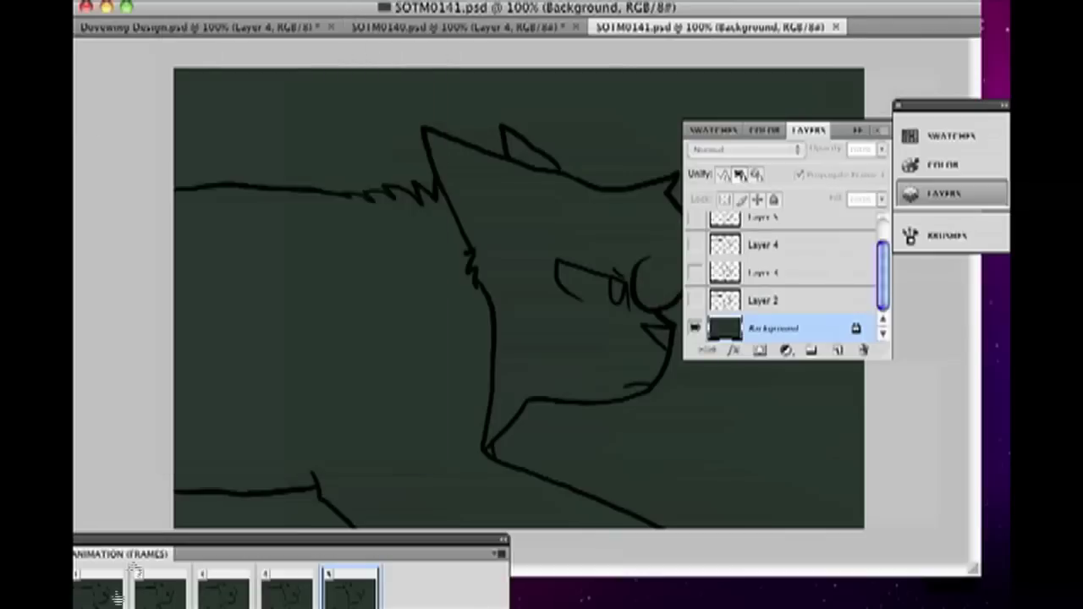
# Fill the first frame's cat with light grey on a new Layer 7 beneath the Layer 2 line art
pyautogui.keyDown('super'); pyautogui.click(725, 300); pyautogui.keyUp('super')
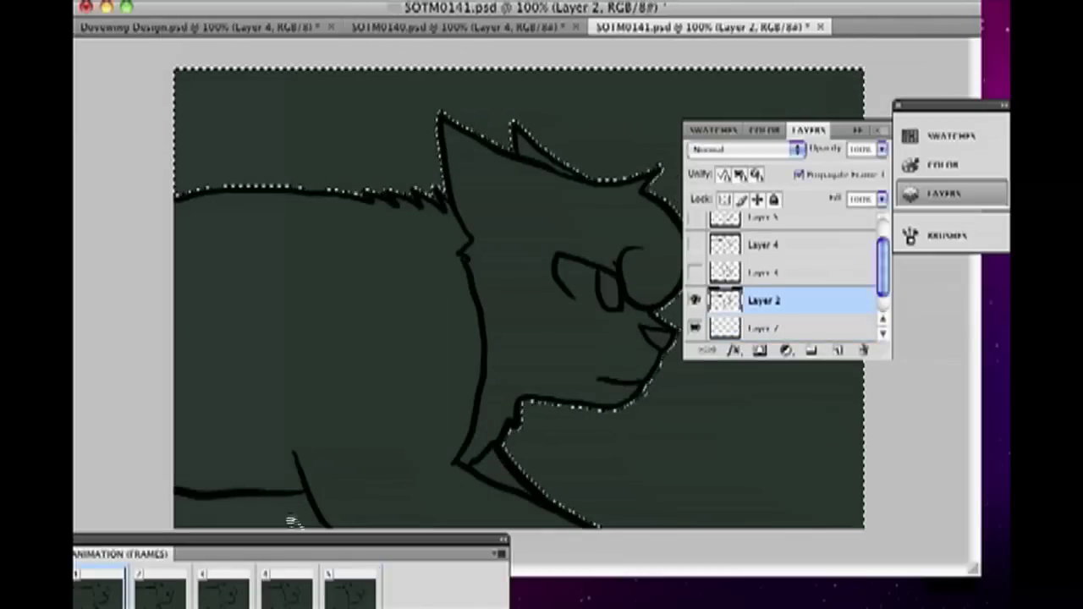
pyautogui.rightClick(358, 510)
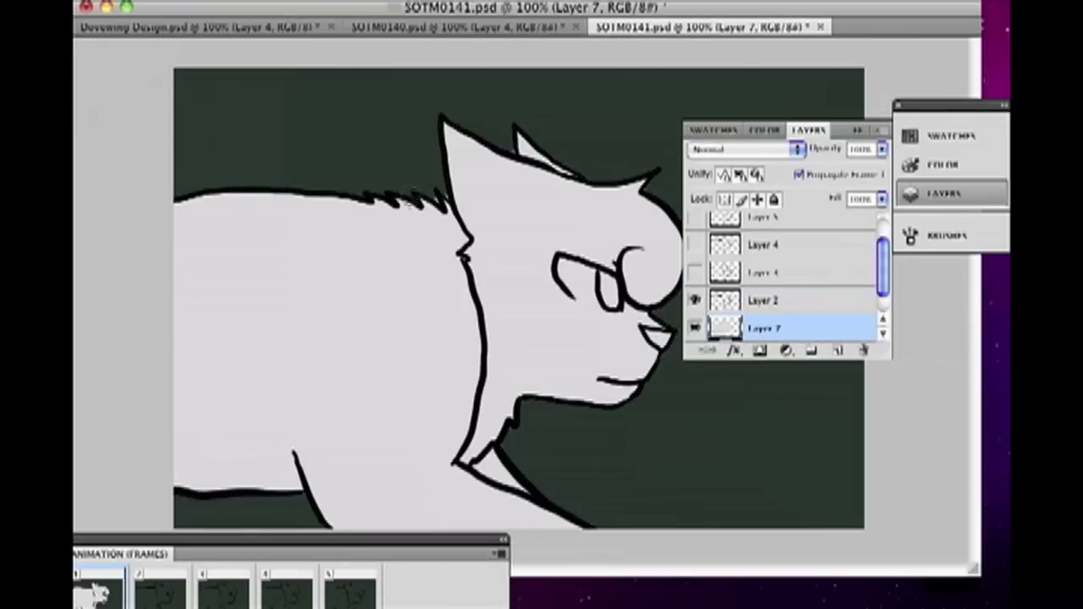
pyautogui.press('F7')
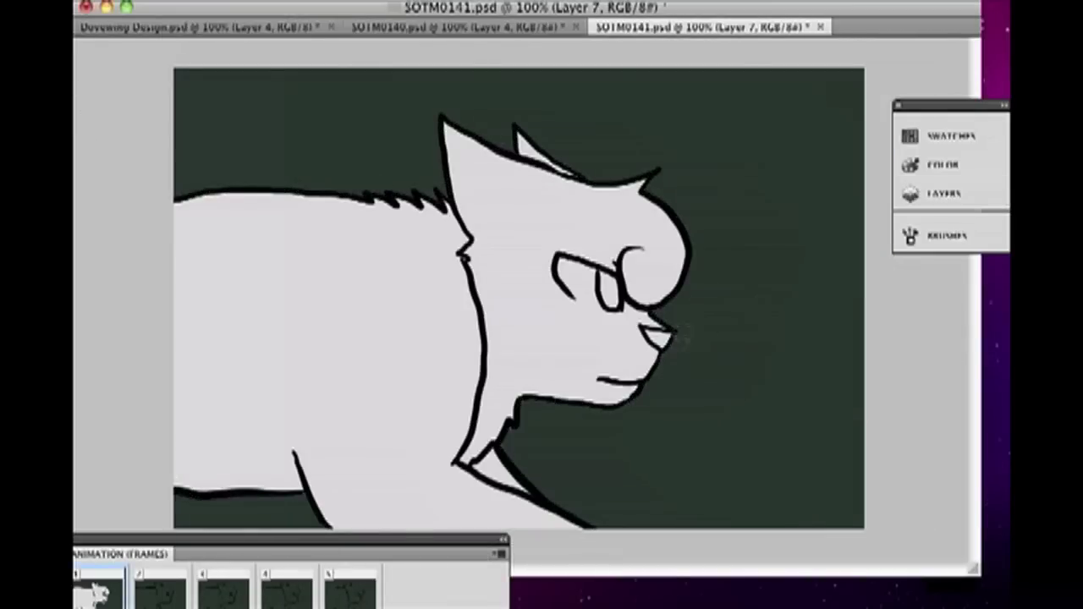
# Fill the second frame's cat with light grey on a new Layer 8 beneath the Layer 3 line art
pyautogui.click(170, 596)
pyautogui.press('F7')
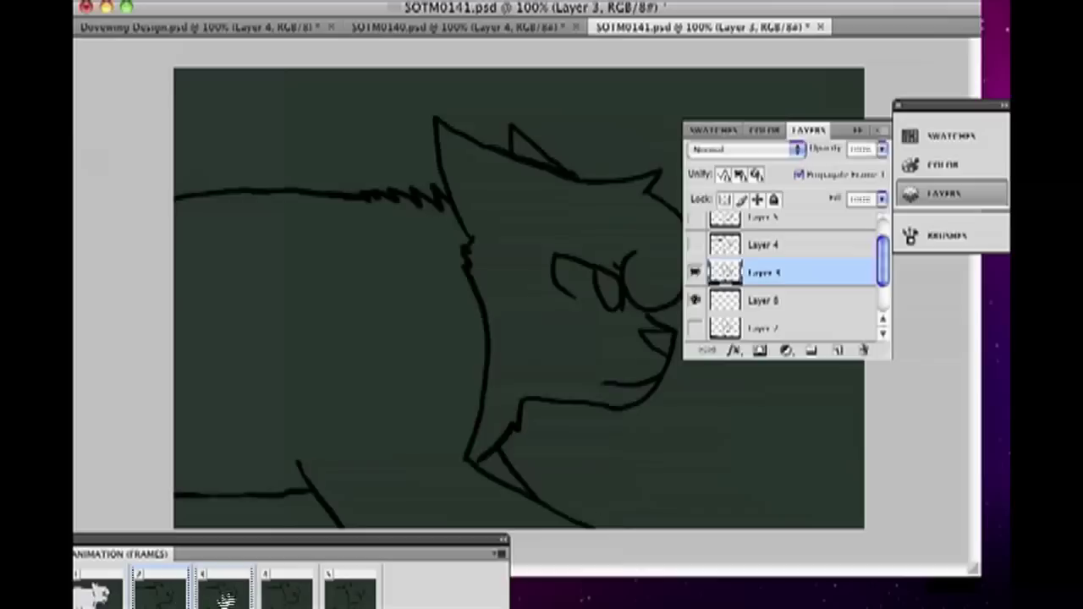
pyautogui.click(604, 115)
pyautogui.rightClick(310, 278)
pyautogui.click(373, 448)
pyautogui.press('Return')
pyautogui.hotkey('alt', '[')
pyautogui.hotkey('alt', 'BackSpace')
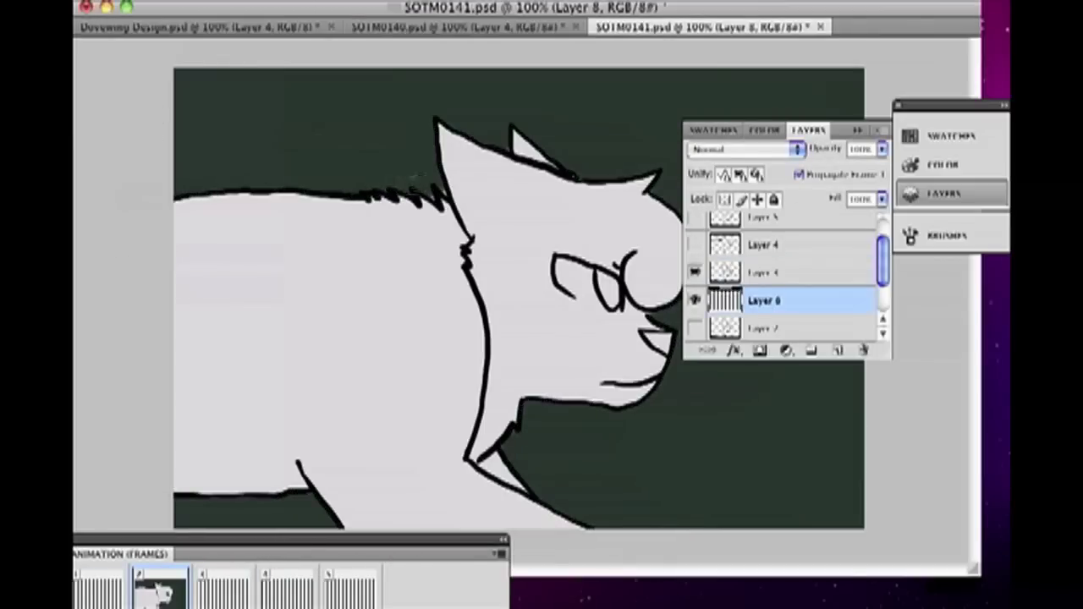
pyautogui.click(857, 131)
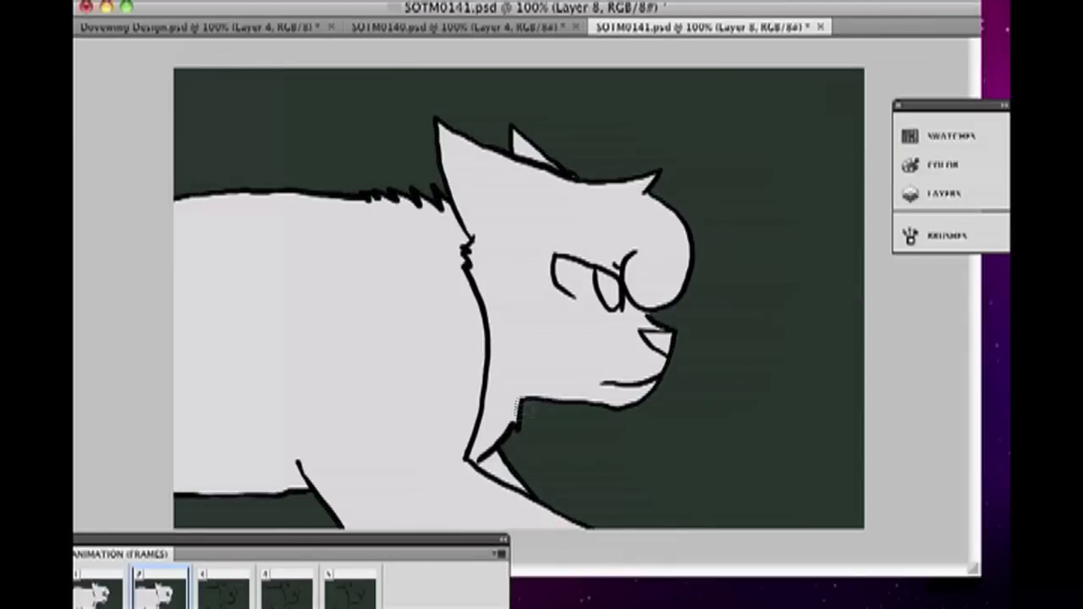
# Fill the third frame's cat with light grey on a new Layer 9 beneath the Layer 4 line art
pyautogui.click(224, 593)
pyautogui.click(943, 193)
pyautogui.click(264, 280)
pyautogui.rightClick(264, 280)
pyautogui.click(338, 447)
pyautogui.press('Return')
pyautogui.hotkey('alt', '[')
pyautogui.hotkey('alt', 'BackSpace')
pyautogui.press('super+d')
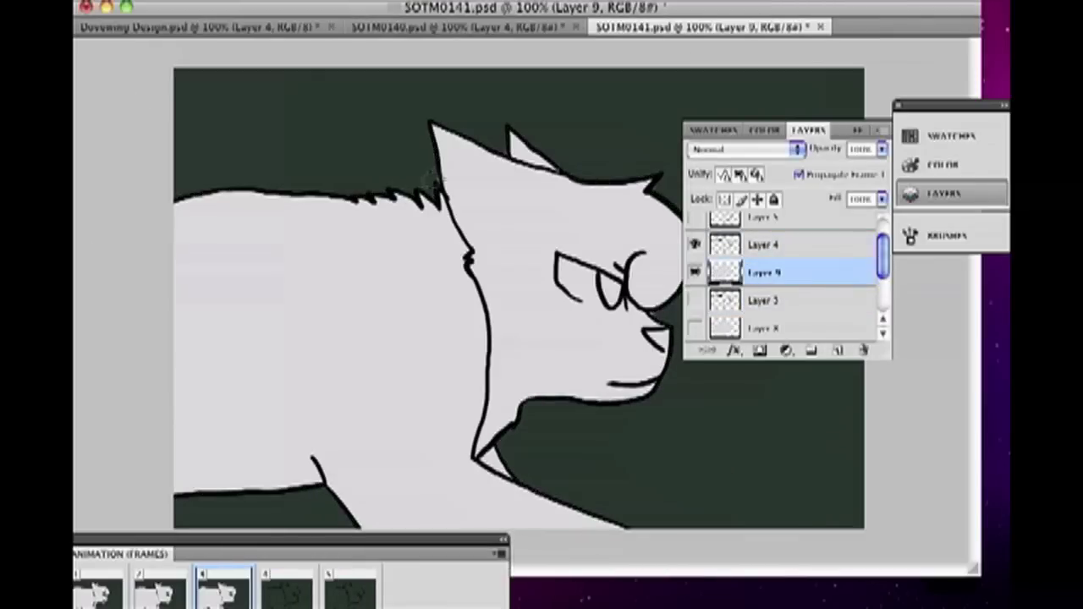
pyautogui.click(857, 131)
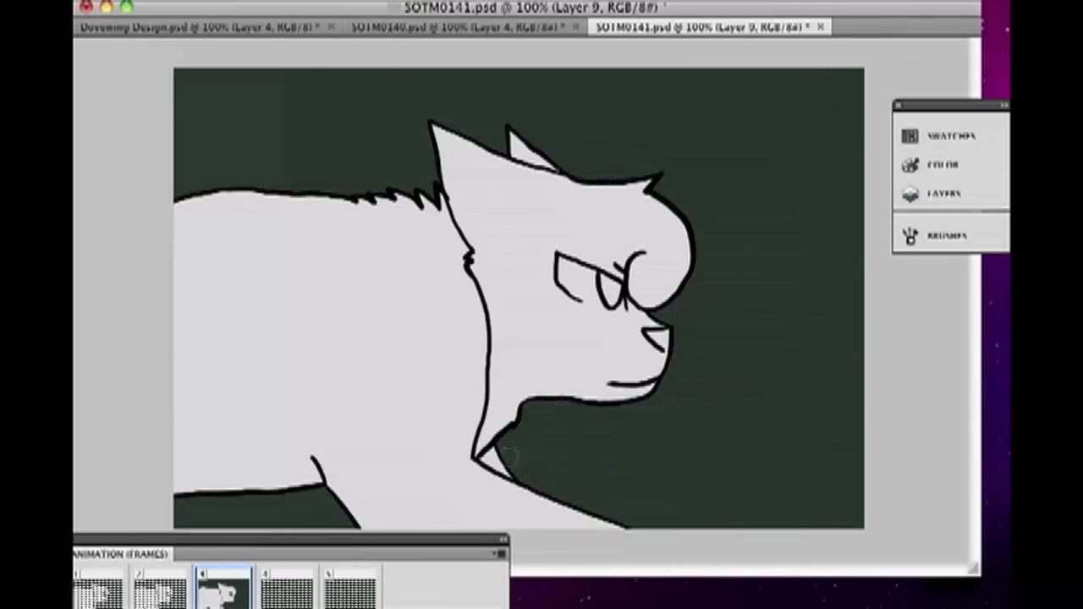
# Fill the fourth frame's cat with light grey on a new Layer 10 beneath the Layer 5 line art
pyautogui.click(287, 592)
pyautogui.click(943, 193)
pyautogui.hotkey('alt', ']')
pyautogui.hotkey('alt', ']')
pyautogui.hotkey('alt', ']')
pyautogui.click(326, 122)
pyautogui.press('shift+super+i')
pyautogui.press('alt+super+r')
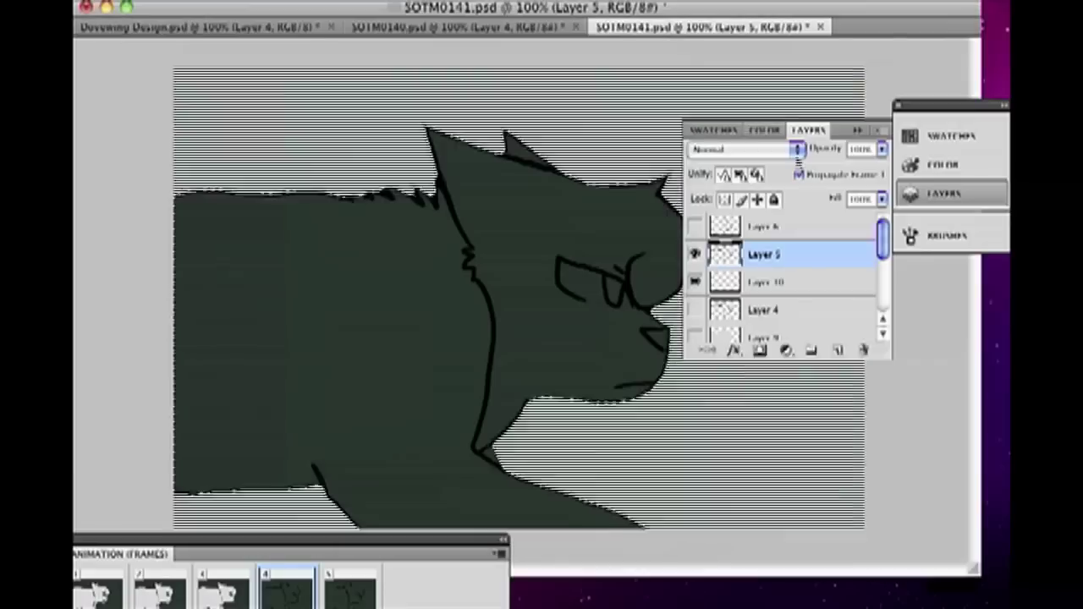
pyautogui.press('Return')
pyautogui.hotkey('alt', '[')
pyautogui.hotkey('alt', 'BackSpace')
pyautogui.press('super+d')
pyautogui.press('super+z')
pyautogui.press('super+z')
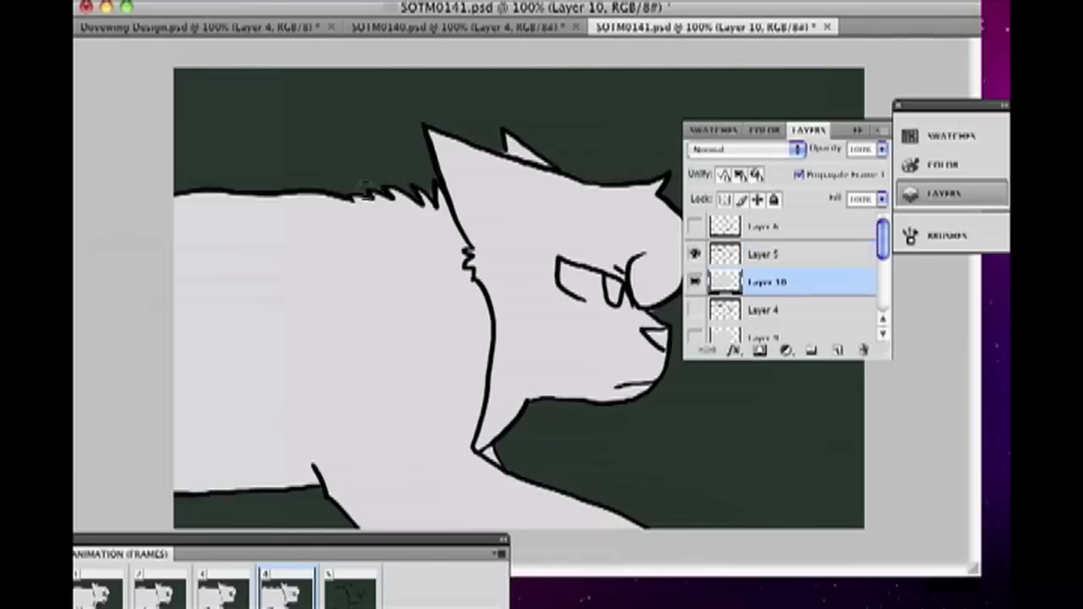
pyautogui.press('F7')
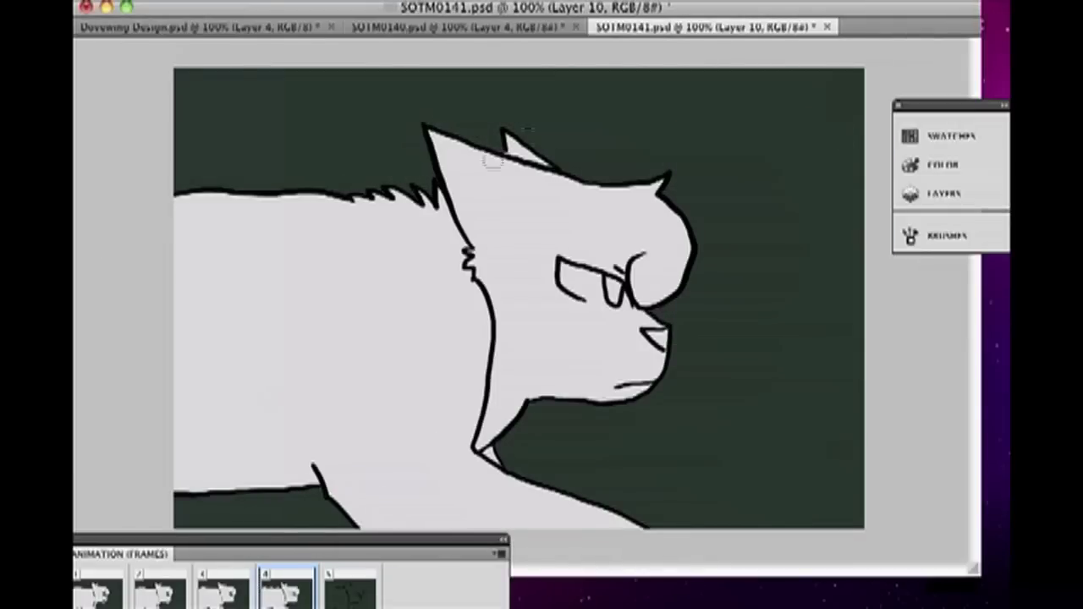
# Fill the fifth frame's cat with light grey on a new Layer 11 beneath the Layer 6 line art
pyautogui.press('F7')
pyautogui.keyDown('super'); pyautogui.click(725, 227); pyautogui.keyUp('super')
pyautogui.rightClick(351, 279)
pyautogui.click(410, 449)
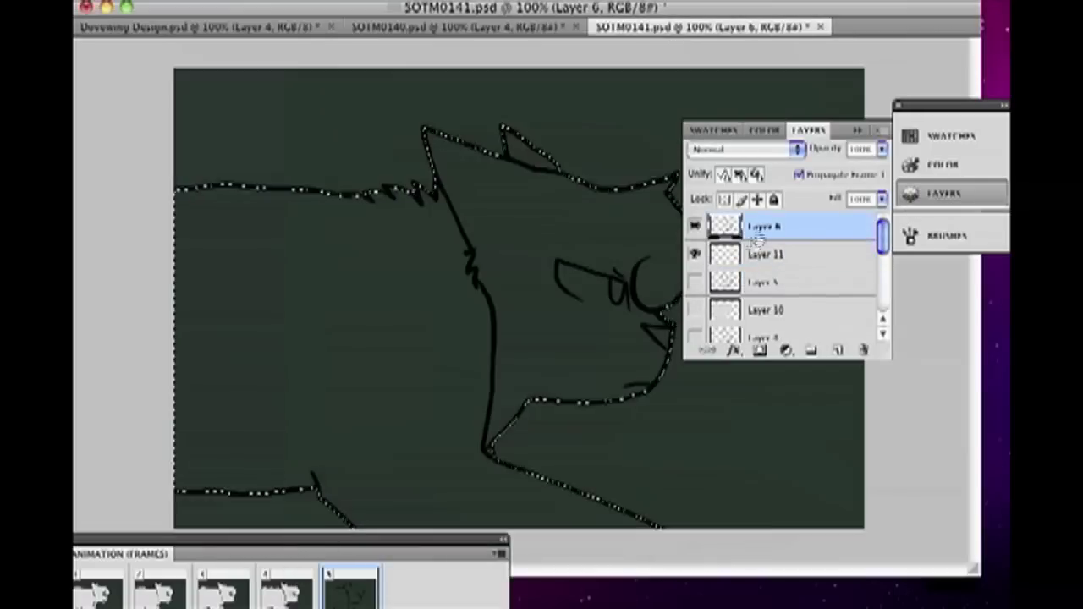
pyautogui.click(762, 254)
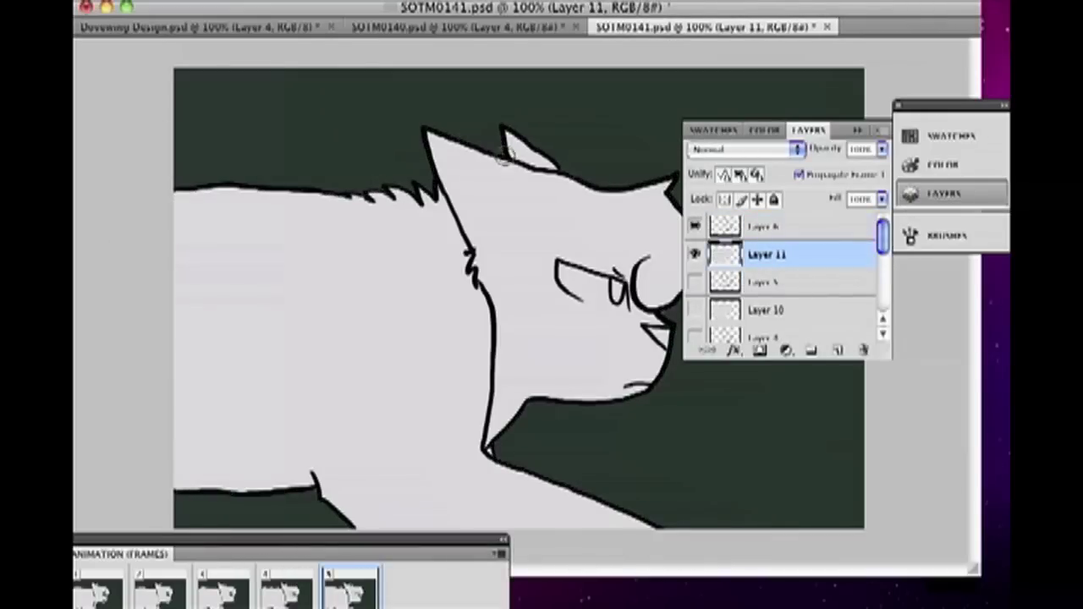
pyautogui.press('F7')
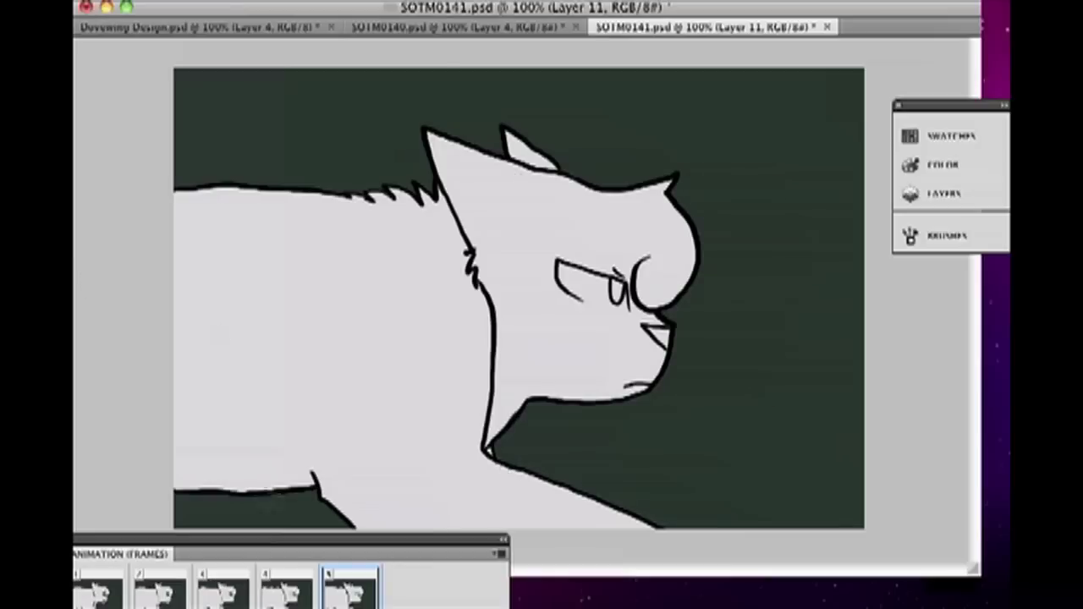
# Lock Layer 11's transparent pixels and paint the fifth frame's ears darker grey
pyautogui.hotkey('ctrl', 'Tab')
pyautogui.click(615, 28)
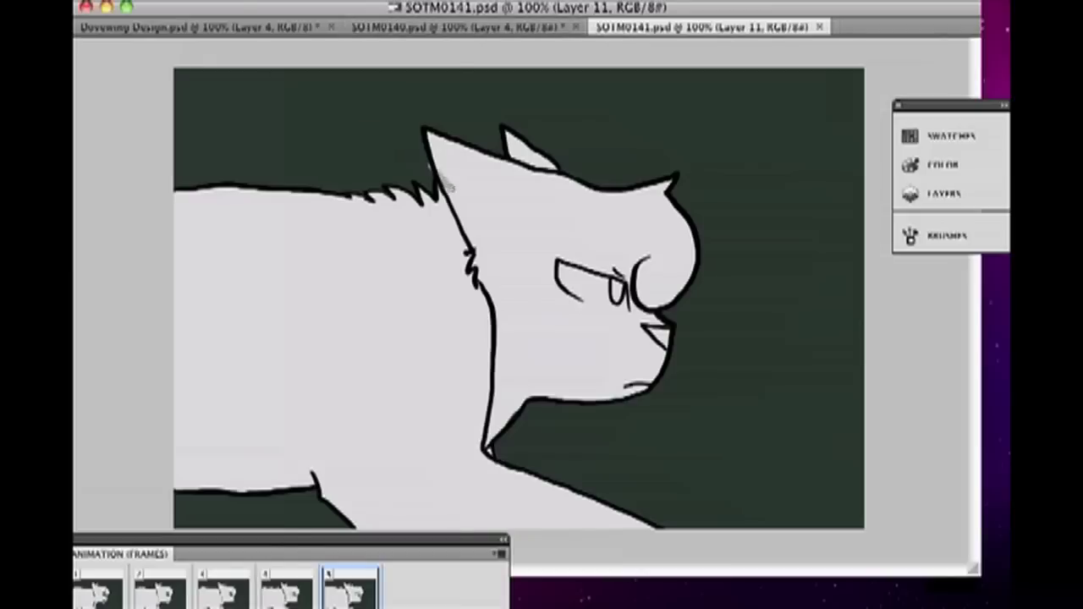
pyautogui.click(943, 193)
pyautogui.click(463, 232)
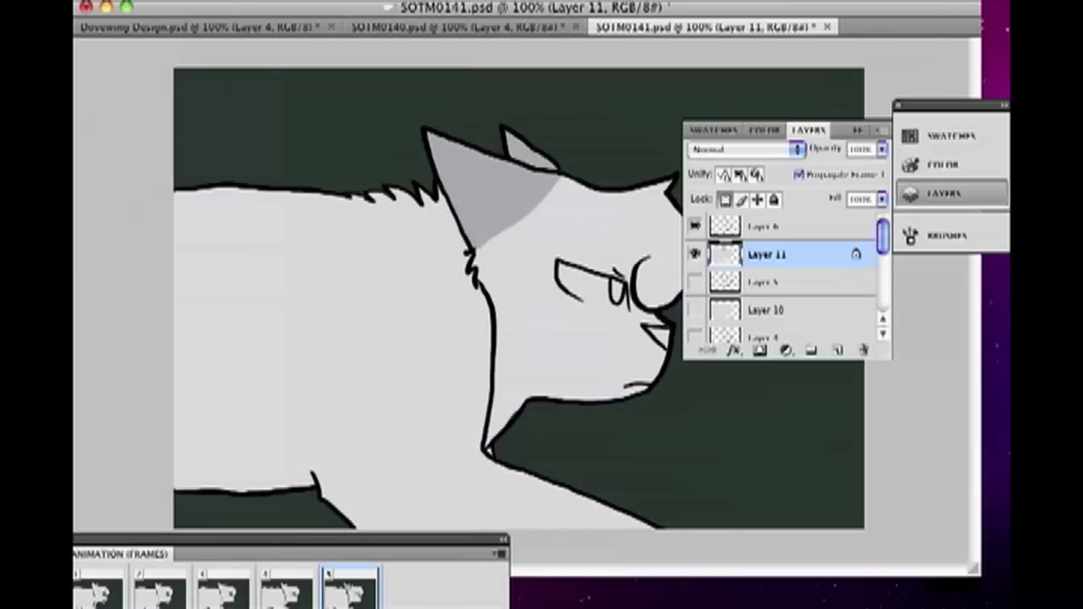
# Paint the fifth frame's throat and belly edge white on Layer 11
pyautogui.press('super+equal')
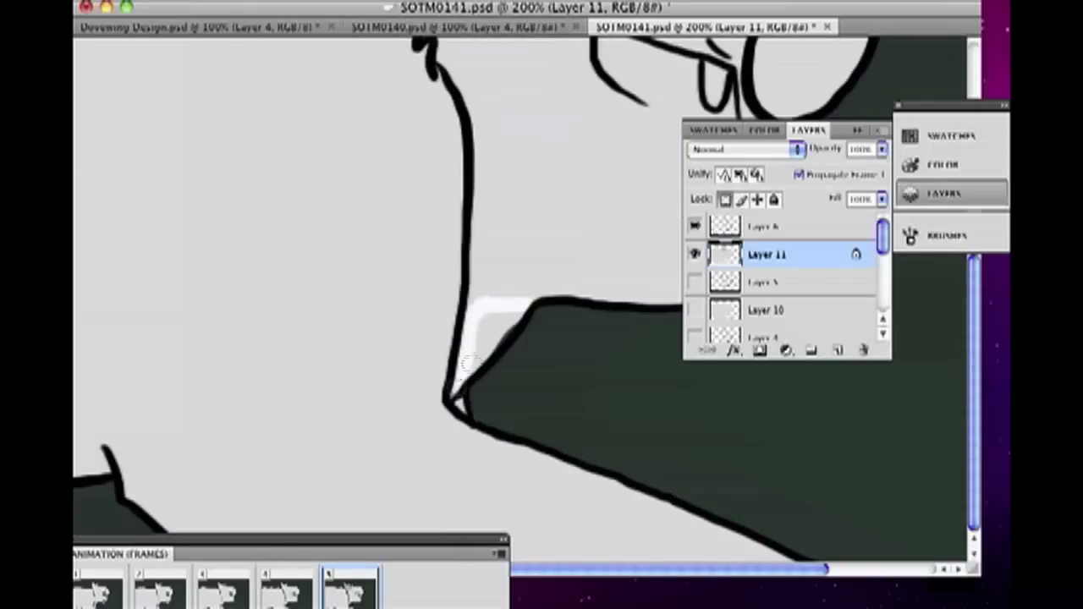
pyautogui.hscroll(-5, 620, 551)
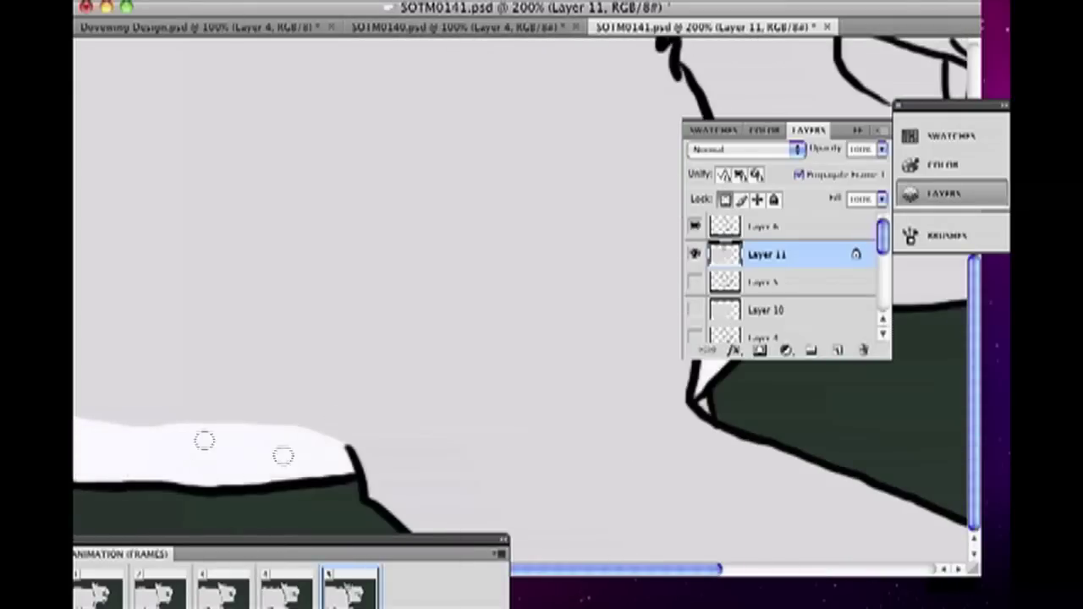
pyautogui.hscroll(5, 336, 457)
# Lock the transparent pixels of Layer 10 and paint the fourth frame's throat and belly edge white
pyautogui.click(814, 324)
pyautogui.hscroll(-8, 303, 339)
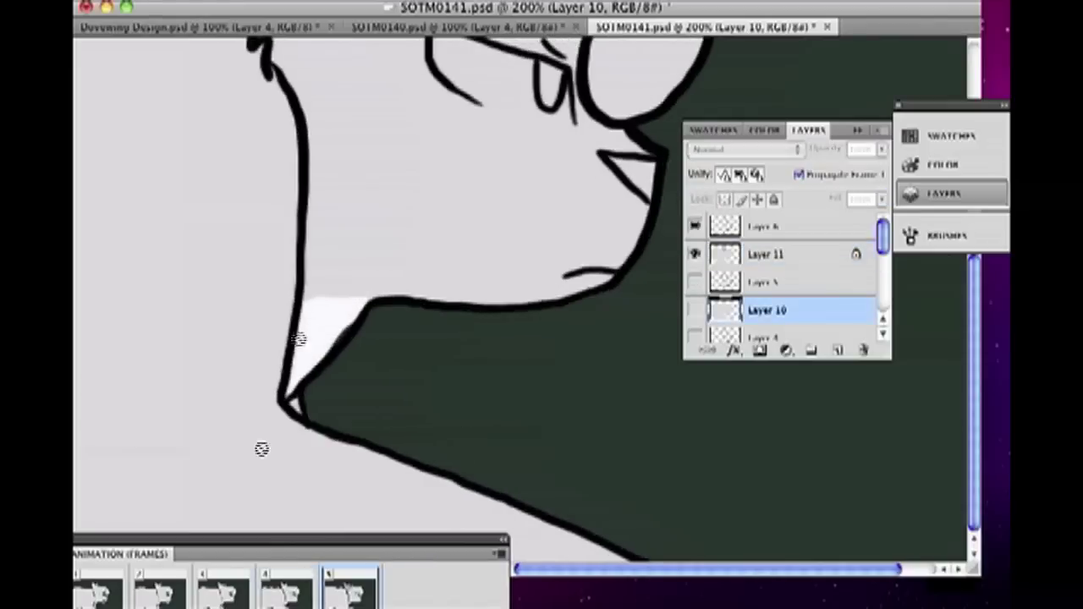
pyautogui.click(725, 199)
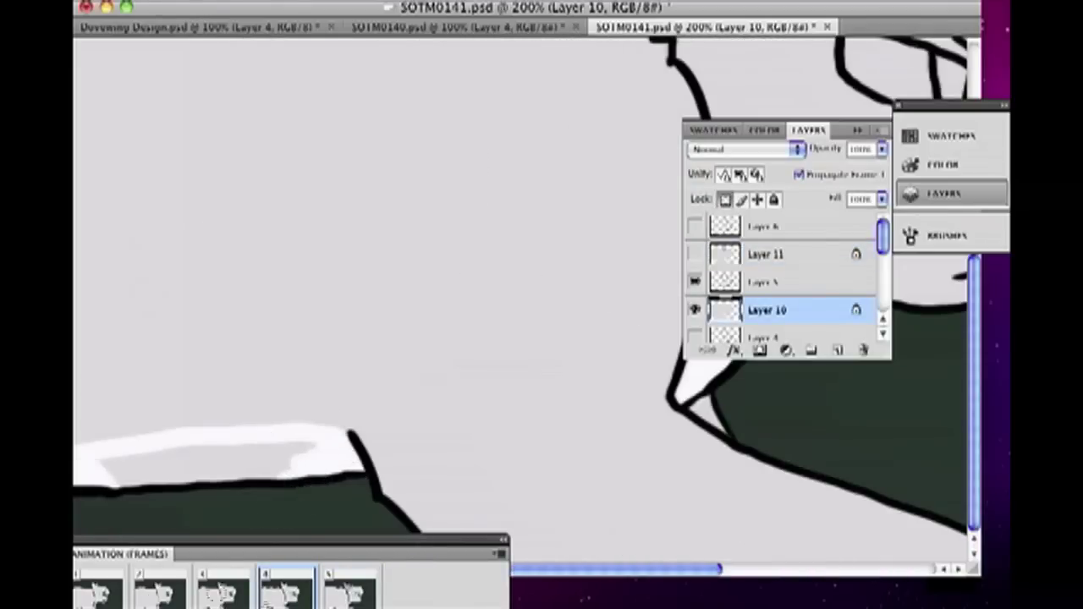
# Paint the fourth frame's ear darker grey on Layer 10
pyautogui.scroll(10, 609, 208)
pyautogui.moveTo(610, 208)
pyautogui.mouseDown()
pyautogui.moveTo(756, 271)
pyautogui.moveTo(717, 254)
pyautogui.mouseUp()
pyautogui.click(944, 193)
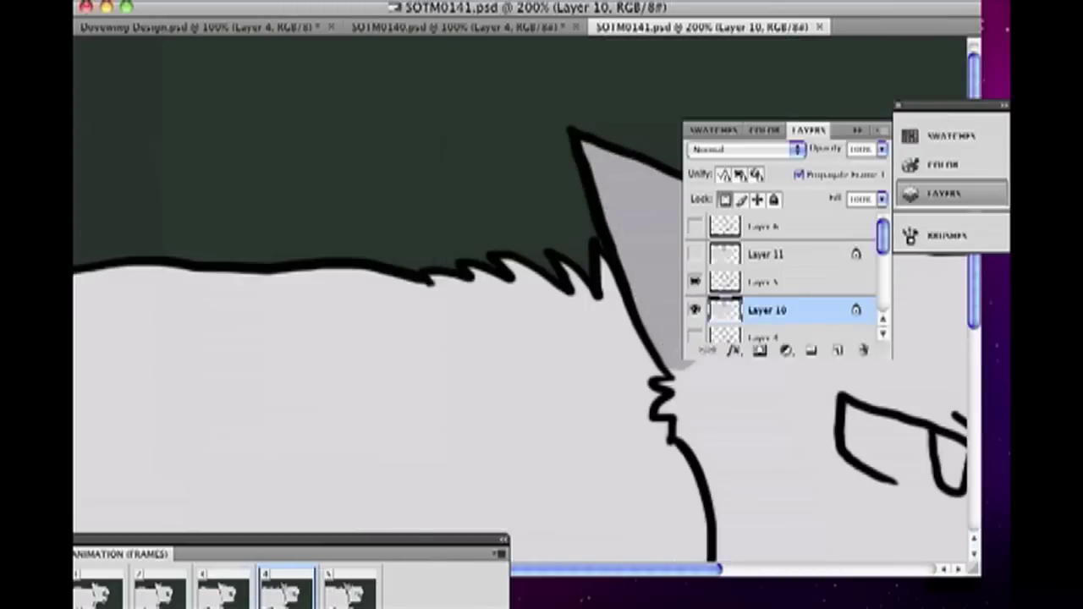
# Paint the third frame's ear darker grey on Layer 9
pyautogui.scroll(-8, 524, 296)
pyautogui.hotkey('alt', '[')
pyautogui.hotkey('alt', '[')
pyautogui.scroll(8, 634, 302)
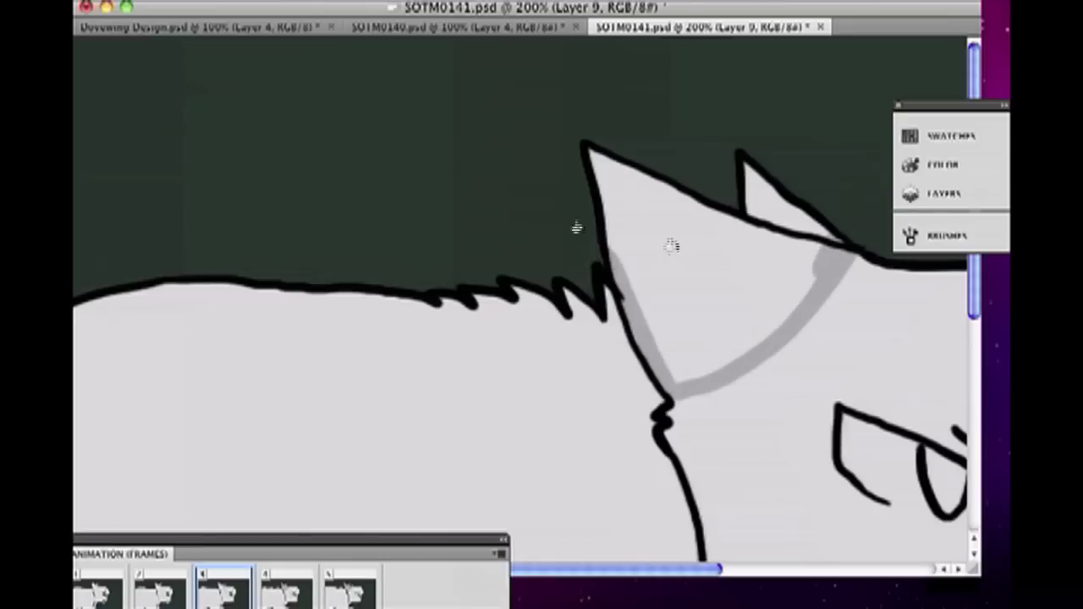
# Paint the third frame's throat and belly edge white on Layer 9
pyautogui.scroll(-8, 677, 271)
pyautogui.hotkey('alt', ']')
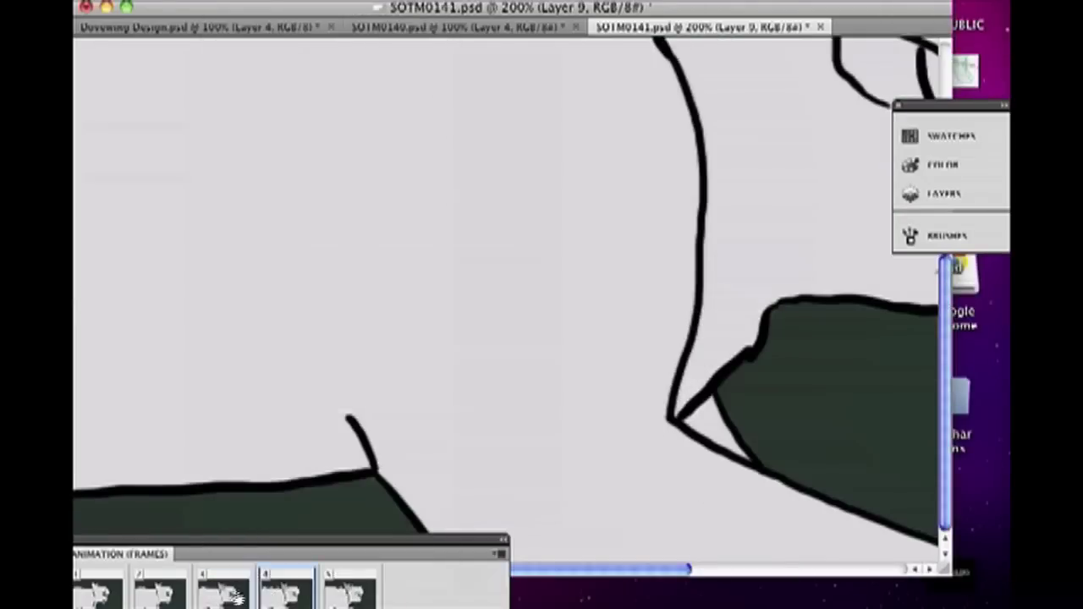
pyautogui.moveTo(346, 415); pyautogui.dragTo(78, 448)
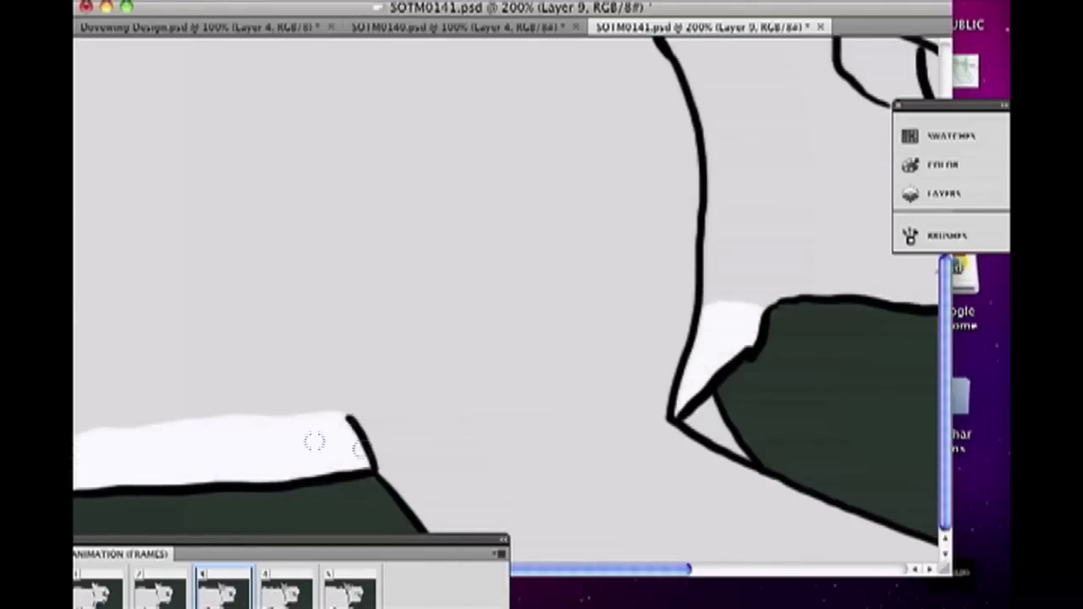
# Switch to the second frame and paint its throat and belly edge white on Layer 8
pyautogui.hotkey('alt', '[')
pyautogui.click(910, 193)
pyautogui.click(909, 193)
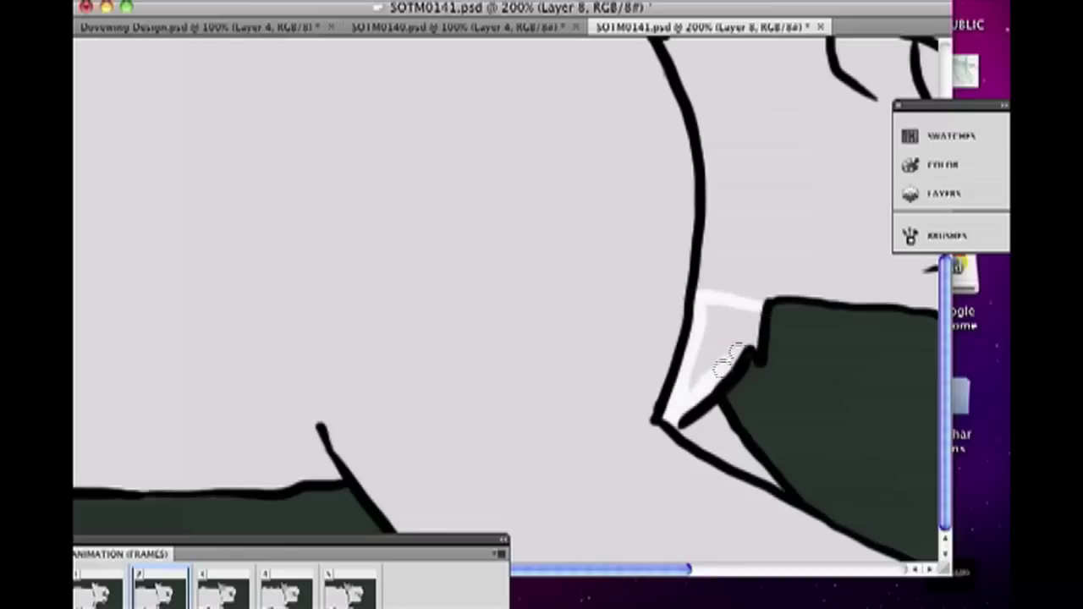
pyautogui.moveTo(321, 427); pyautogui.dragTo(78, 433)
pyautogui.moveTo(169, 451)
pyautogui.mouseDown()
pyautogui.moveTo(313, 461)
pyautogui.moveTo(78, 478)
pyautogui.mouseUp()
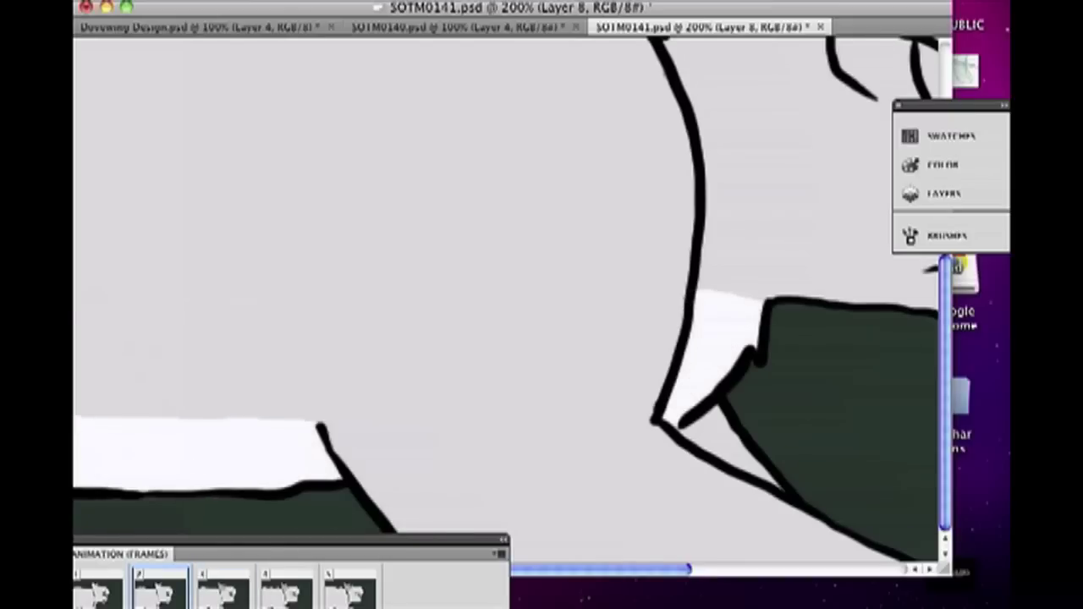
# Paint the second frame's ear darker grey on Layer 8
pyautogui.scroll(10, 564, 572)
pyautogui.moveTo(880, 206)
pyautogui.mouseDown()
pyautogui.moveTo(651, 305)
pyautogui.moveTo(786, 210)
pyautogui.mouseUp()
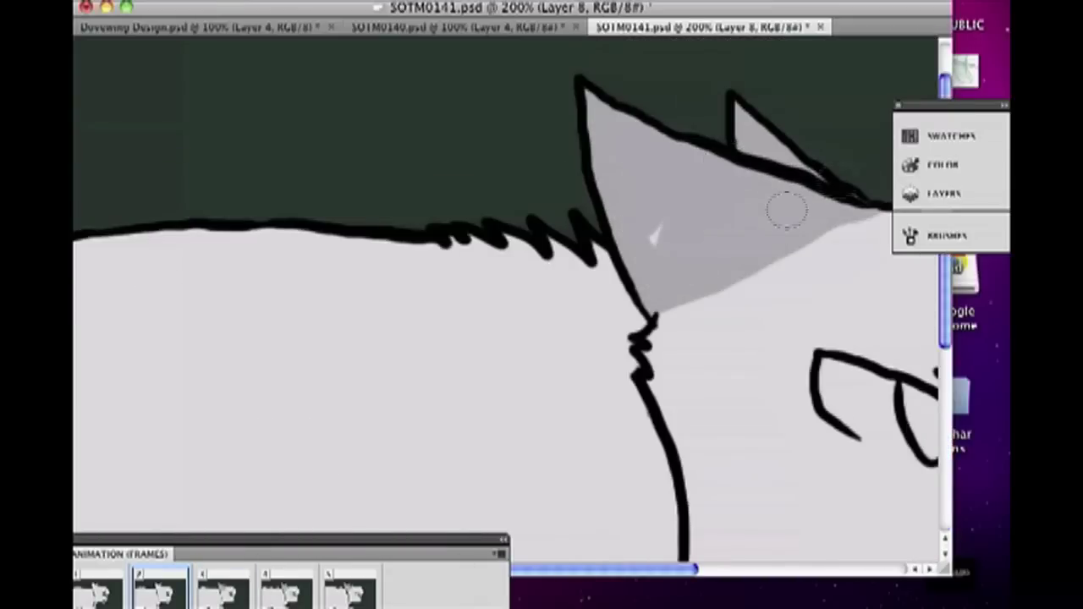
pyautogui.moveTo(854, 237); pyautogui.dragTo(703, 296)
# Select Layer 7 and paint the first frame's ear darker grey and its throat and belly edge white
pyautogui.click(943, 192)
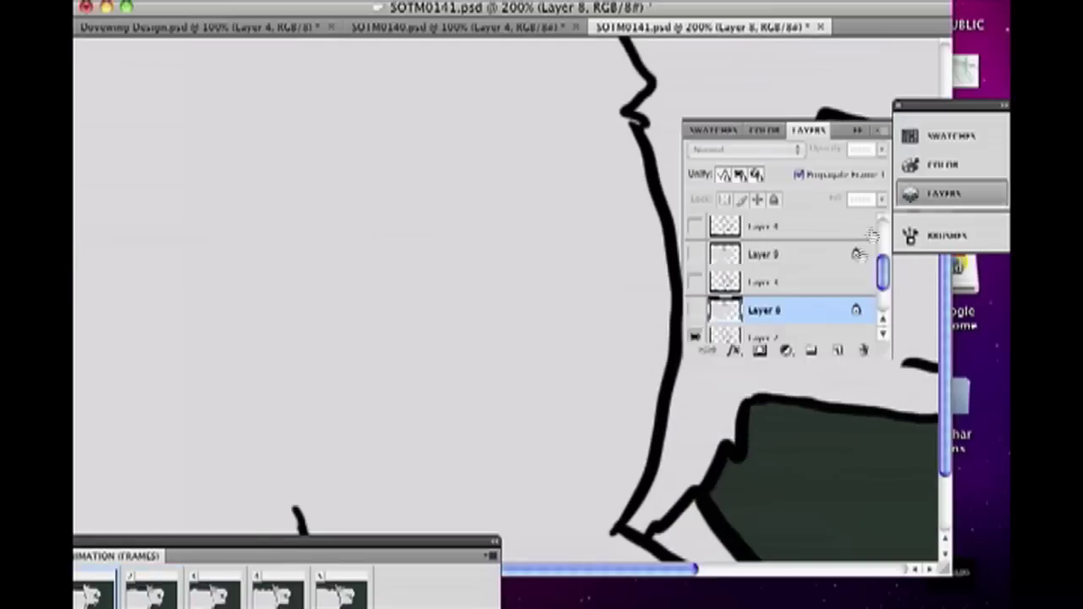
pyautogui.click(798, 296)
pyautogui.moveTo(855, 249); pyautogui.dragTo(695, 334)
pyautogui.scroll(-5, 668, 372)
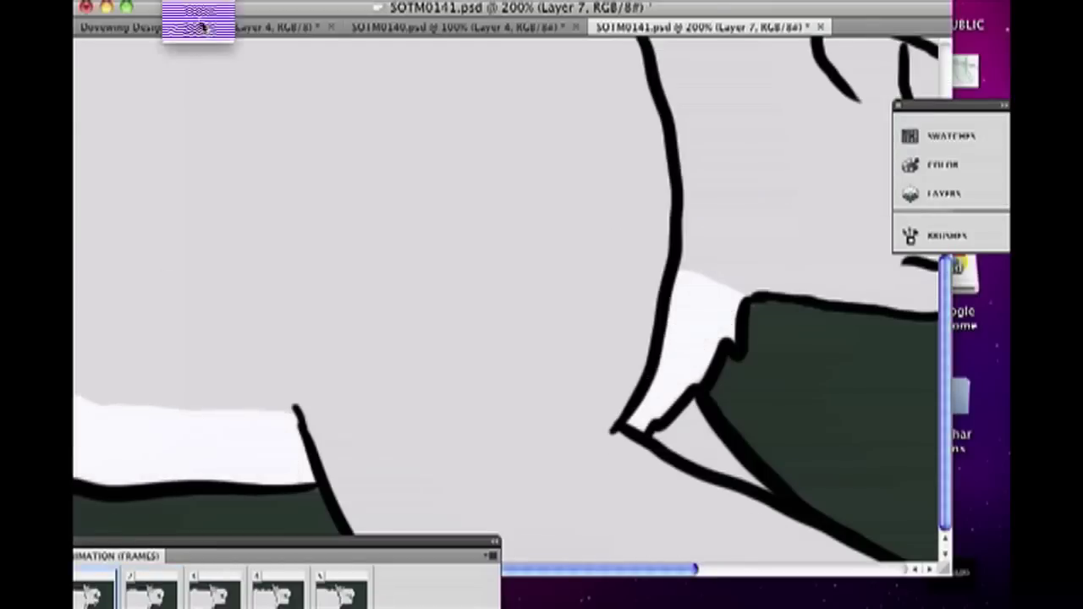
# Save SOTM0141.psd, paint the cat's nose pink in every frame, and save the file again
pyautogui.click(200, 11)
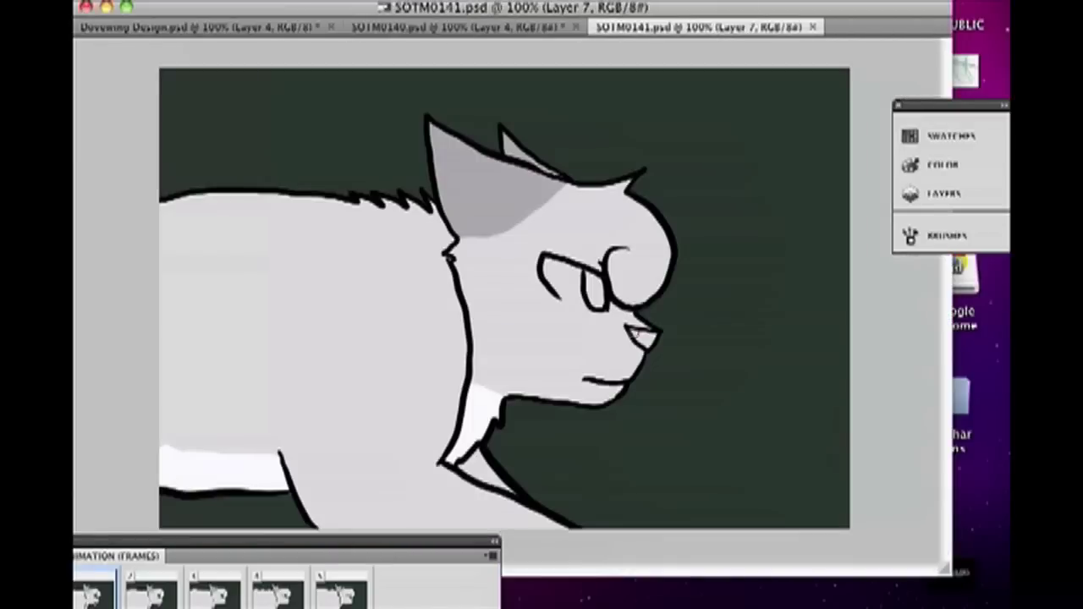
pyautogui.click(150, 592)
pyautogui.press('F7')
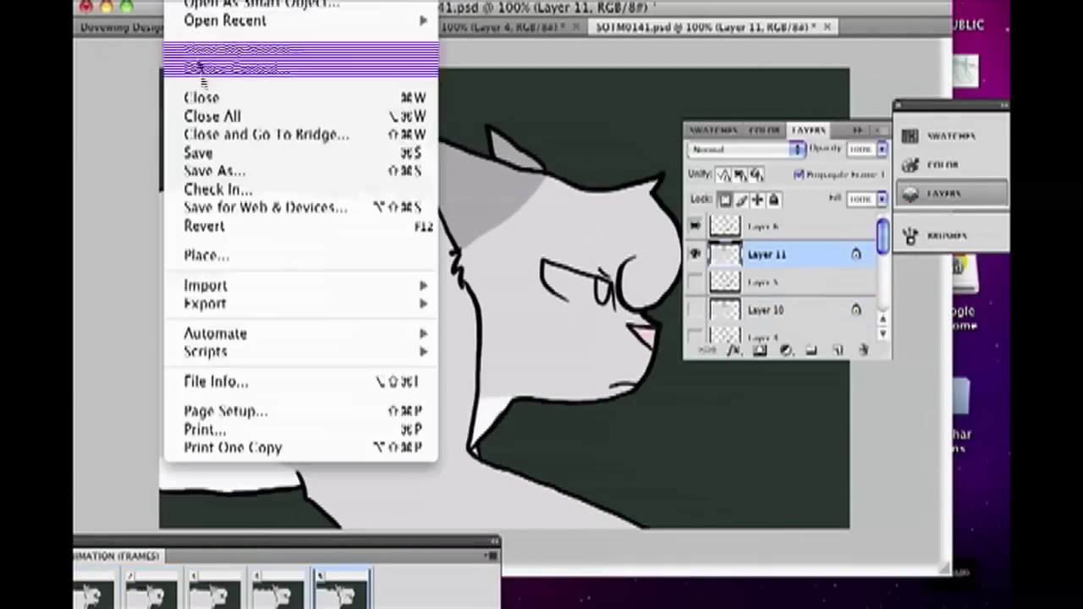
pyautogui.click(201, 27)
# Paint the eye light green with a darker green iris in the fifth, fourth and third frames, on each frame's colour layer
pyautogui.hotkey('ctrl', 'shift', 'Tab')
pyautogui.press('super+plus')
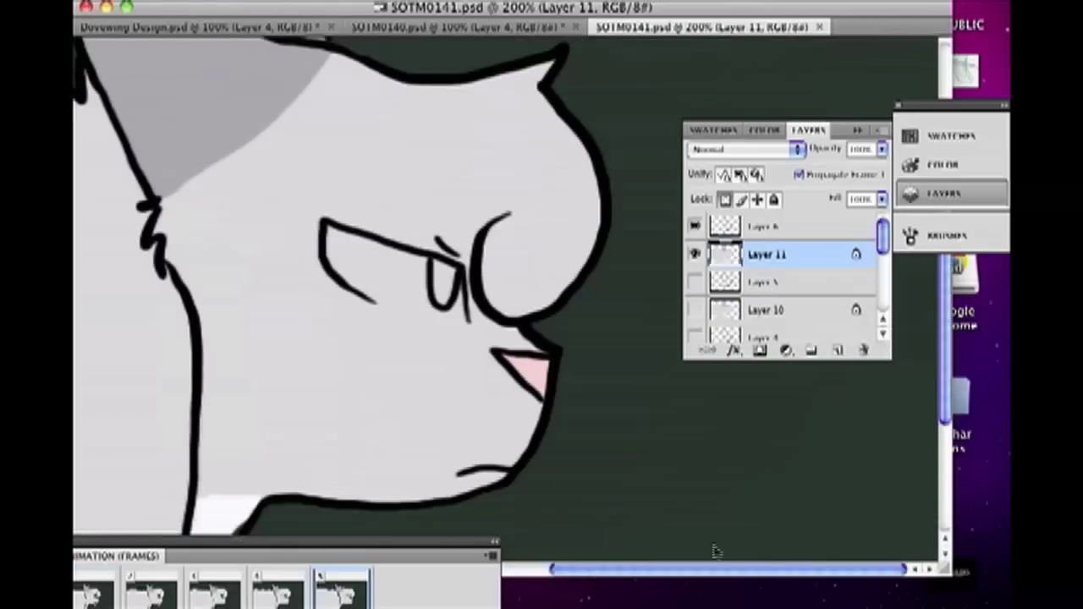
pyautogui.moveTo(377, 279); pyautogui.dragTo(414, 275)
pyautogui.click(279, 590)
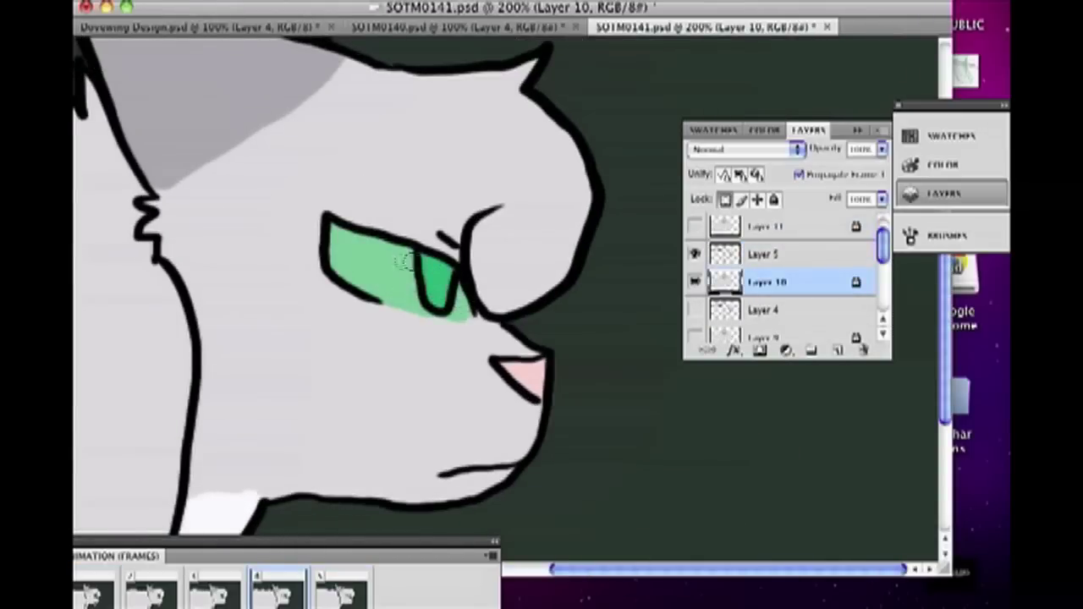
pyautogui.click(216, 590)
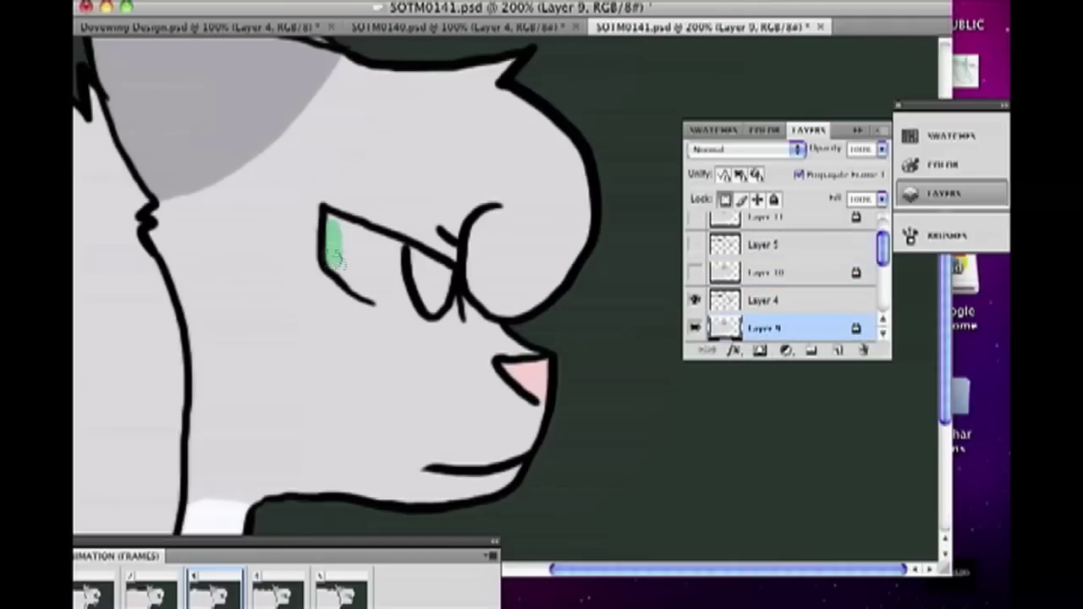
# Paint the eye light green with a darker green iris in the second frame on Layer 8 and the first on Layer 7
pyautogui.click(151, 590)
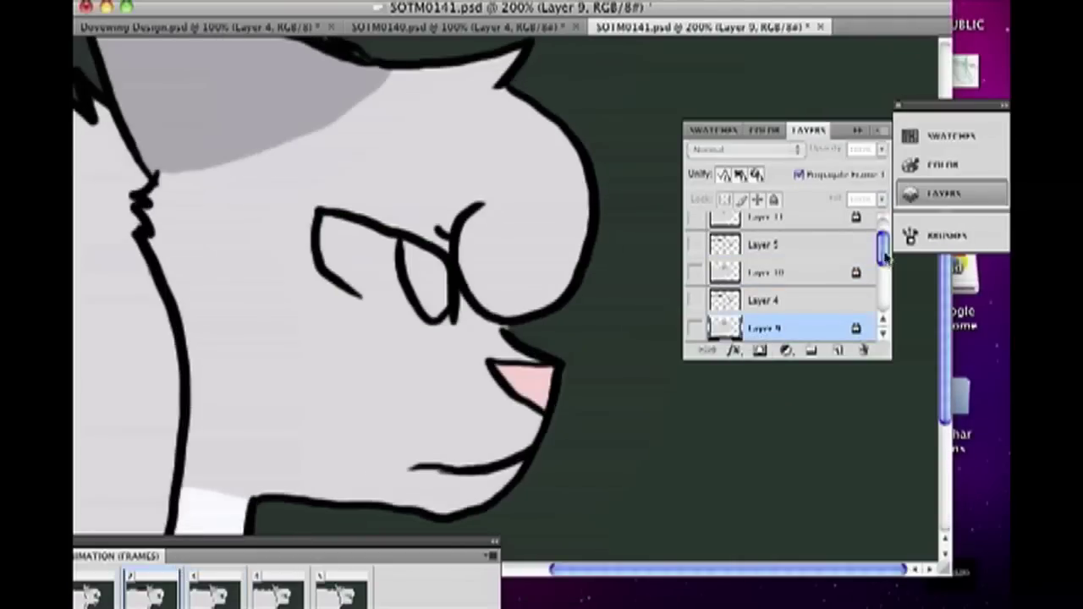
pyautogui.click(330, 224)
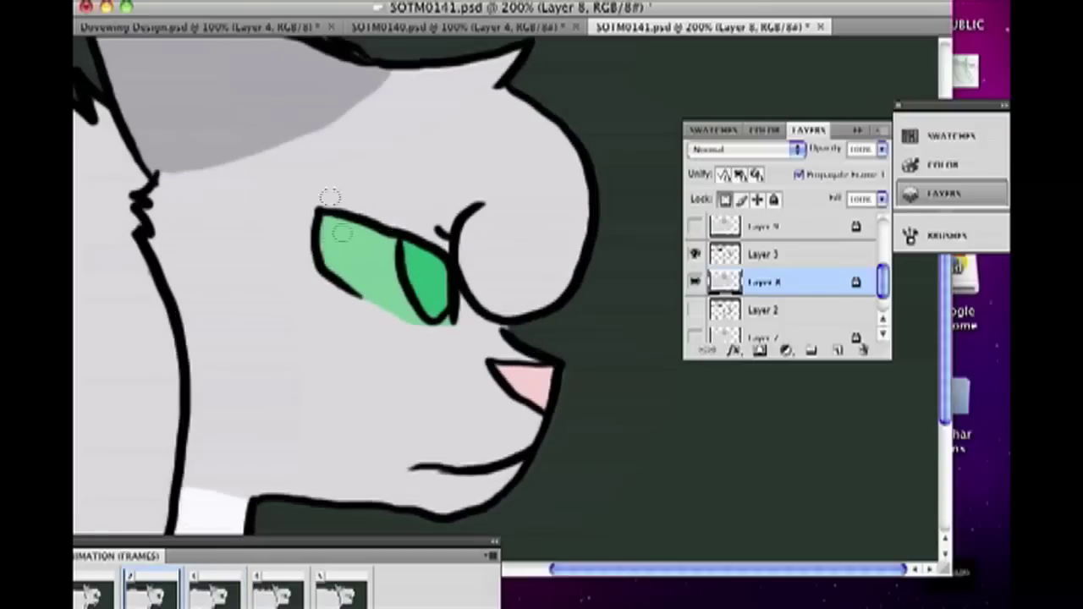
pyautogui.press('Left')
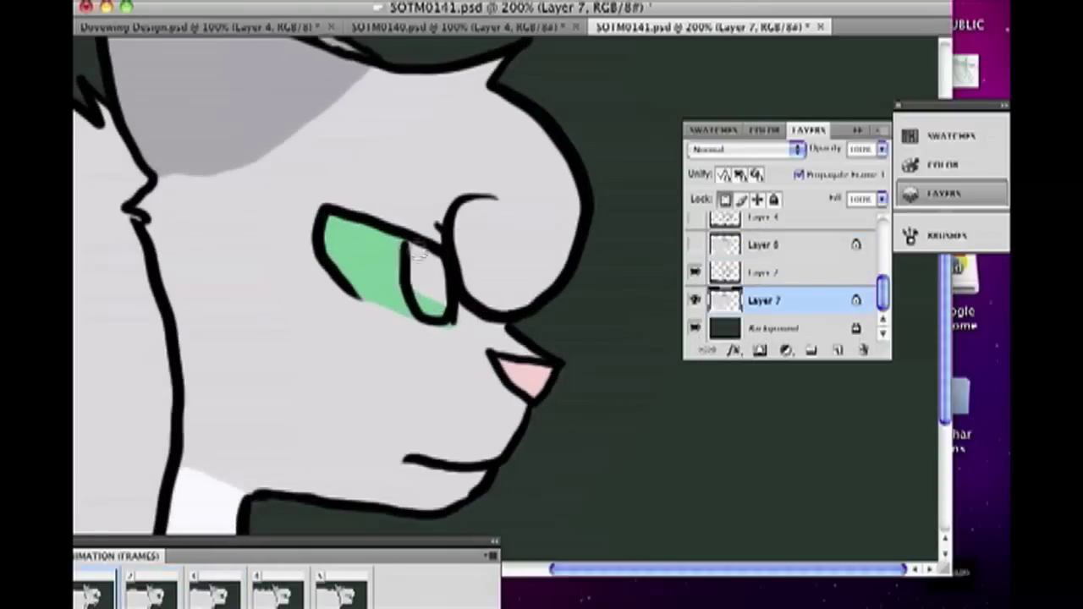
# Shade the upper part of the iris with a deeper green in each frame
pyautogui.hotkey('ctrl', 'Tab')
pyautogui.hotkey('ctrl', 'shift', 'Tab')
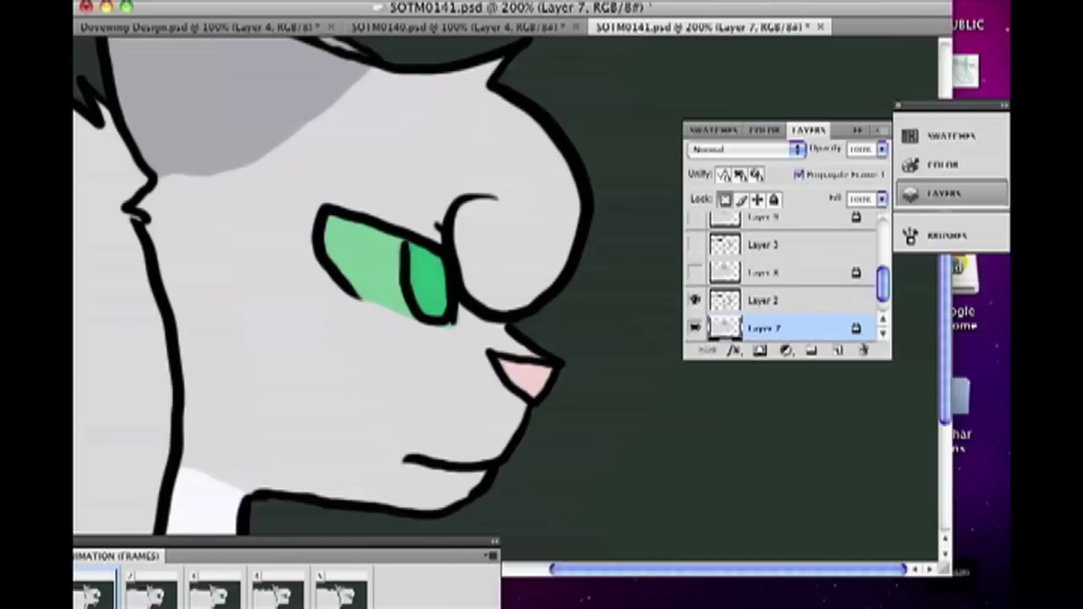
pyautogui.press('Right')
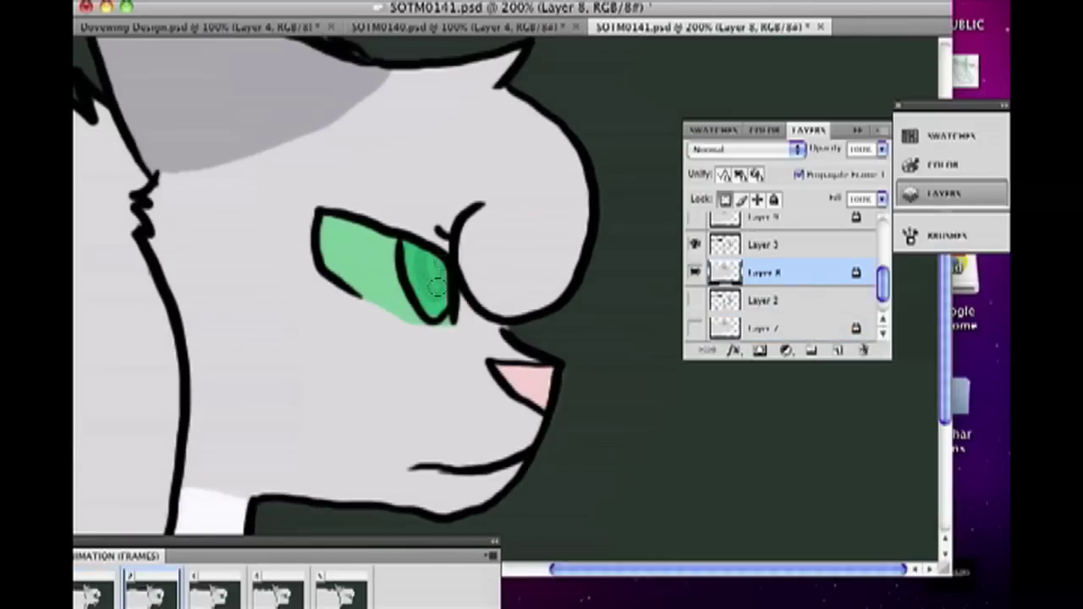
pyautogui.press('Right')
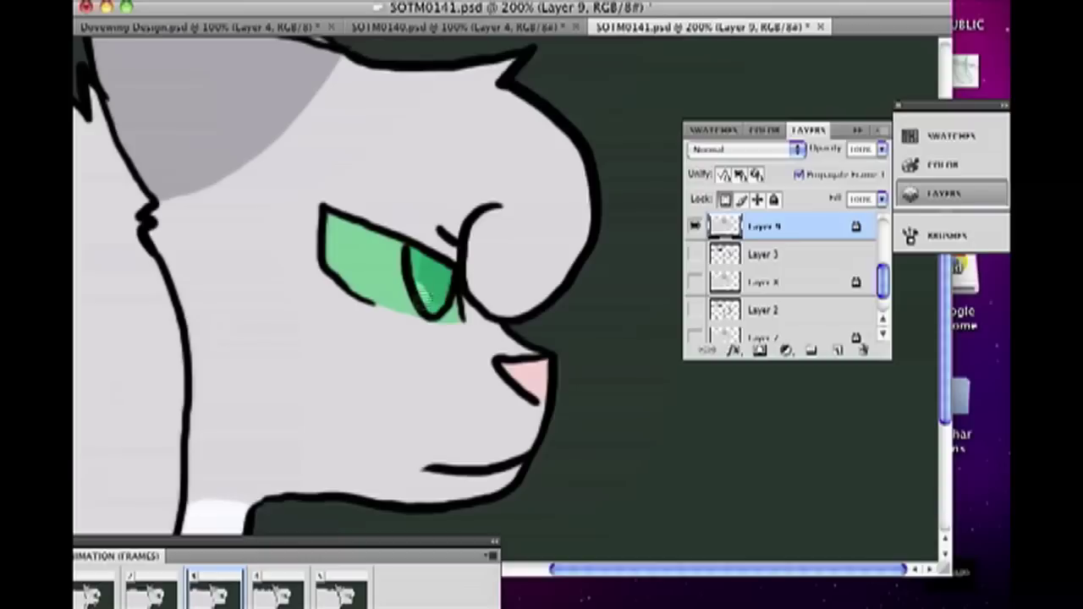
pyautogui.press('Right')
pyautogui.press('Right')
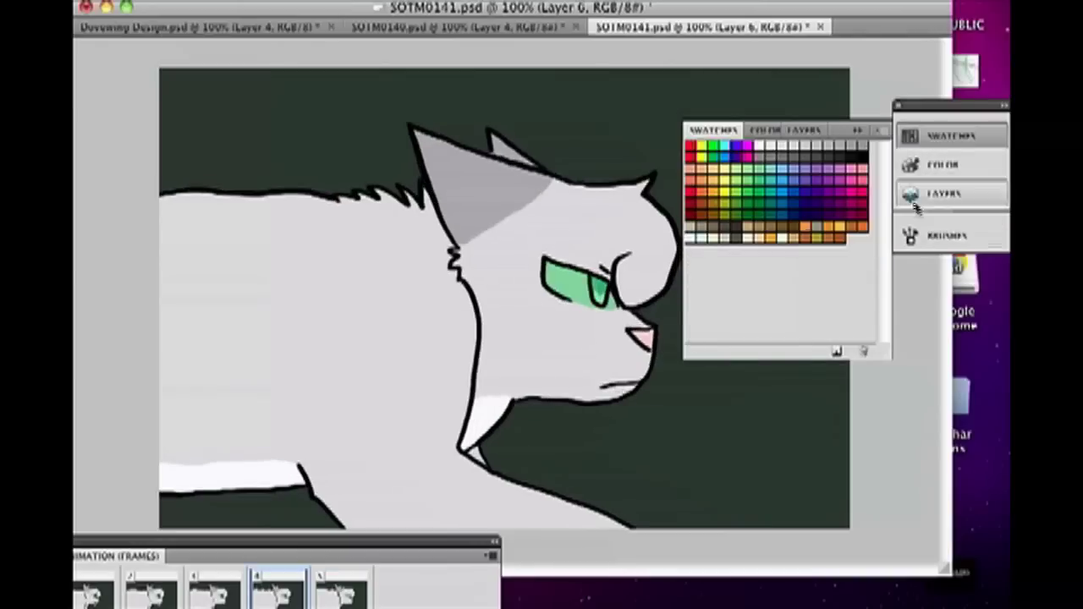
# Add a white highlight to the eye on the frames' line-art layers and save SOTM0141.psd
pyautogui.click(930, 193)
pyautogui.press('Left')
pyautogui.press('Left')
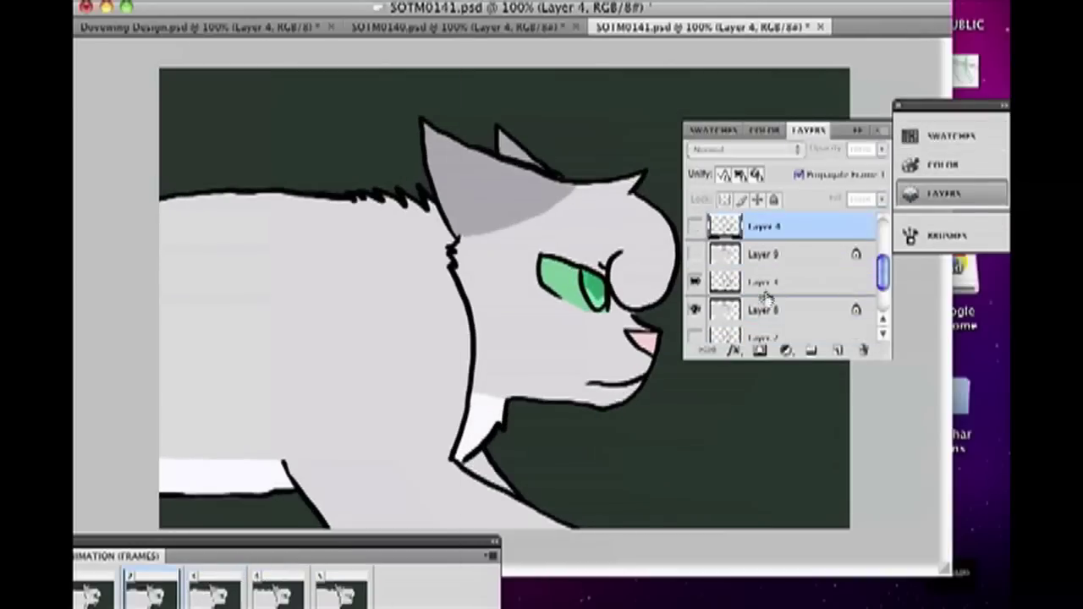
pyautogui.press('Left')
pyautogui.click(174, 0)
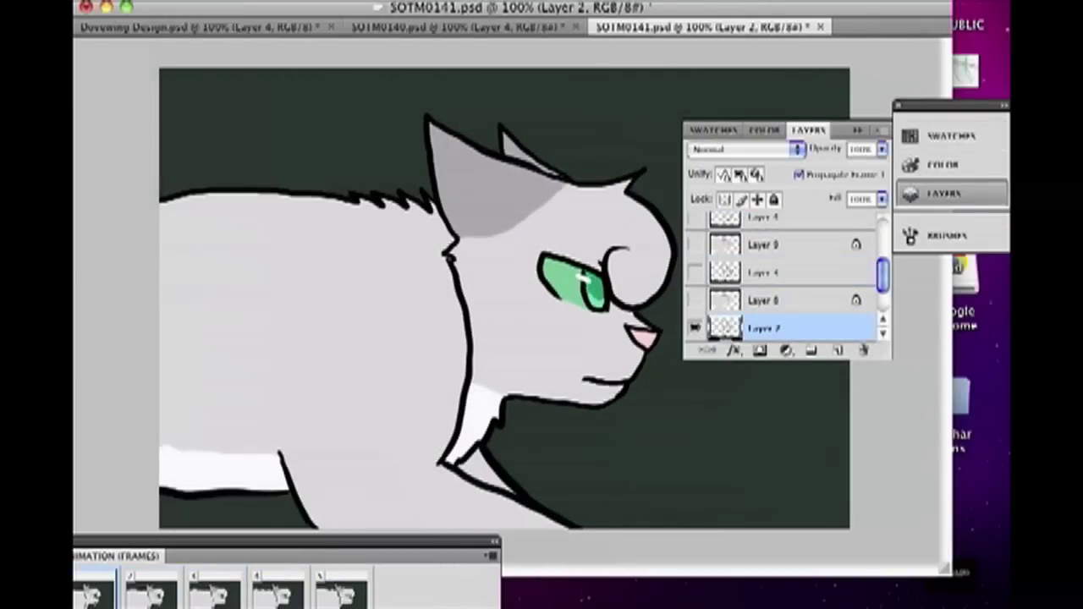
pyautogui.click(218, 150)
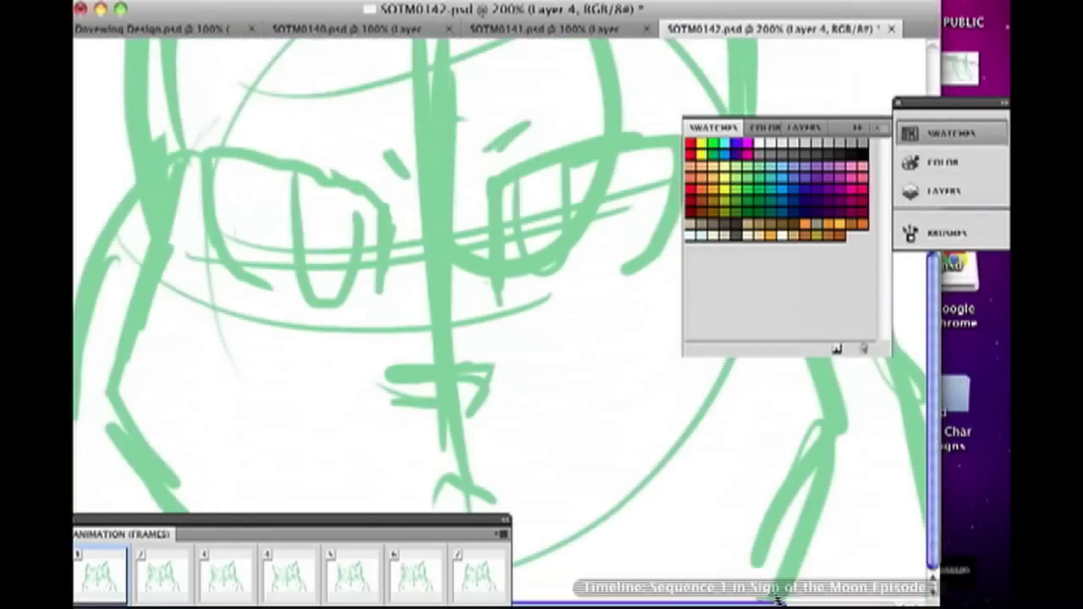
# In SOTM0142.psd, ink the cat's cheek fur, body sides, head outline and curled forelock in black on Layer 4
pyautogui.click(474, 532)
pyautogui.moveTo(423, 203); pyautogui.dragTo(377, 292)
pyautogui.moveTo(550, 169)
pyautogui.mouseDown()
pyautogui.moveTo(550, 542)
pyautogui.moveTo(519, 544)
pyautogui.mouseUp()
pyautogui.moveTo(508, 191); pyautogui.dragTo(605, 310)
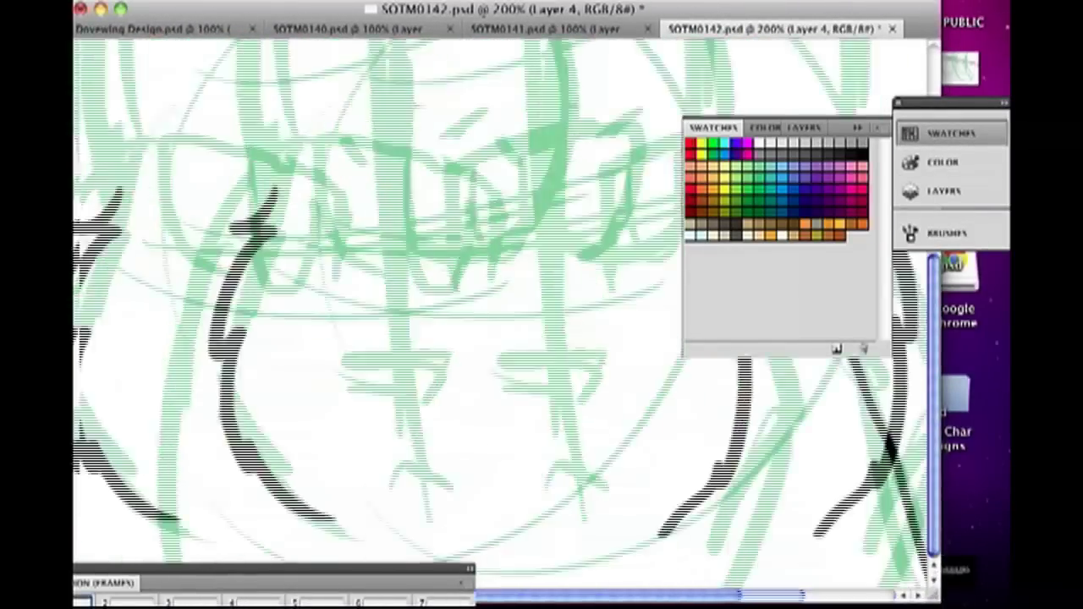
pyautogui.moveTo(397, 372)
pyautogui.mouseDown()
pyautogui.moveTo(594, 158)
pyautogui.moveTo(689, 427)
pyautogui.mouseUp()
pyautogui.press('super+z')
pyautogui.moveTo(594, 158)
pyautogui.mouseDown()
pyautogui.moveTo(810, 49)
pyautogui.moveTo(736, 414)
pyautogui.mouseUp()
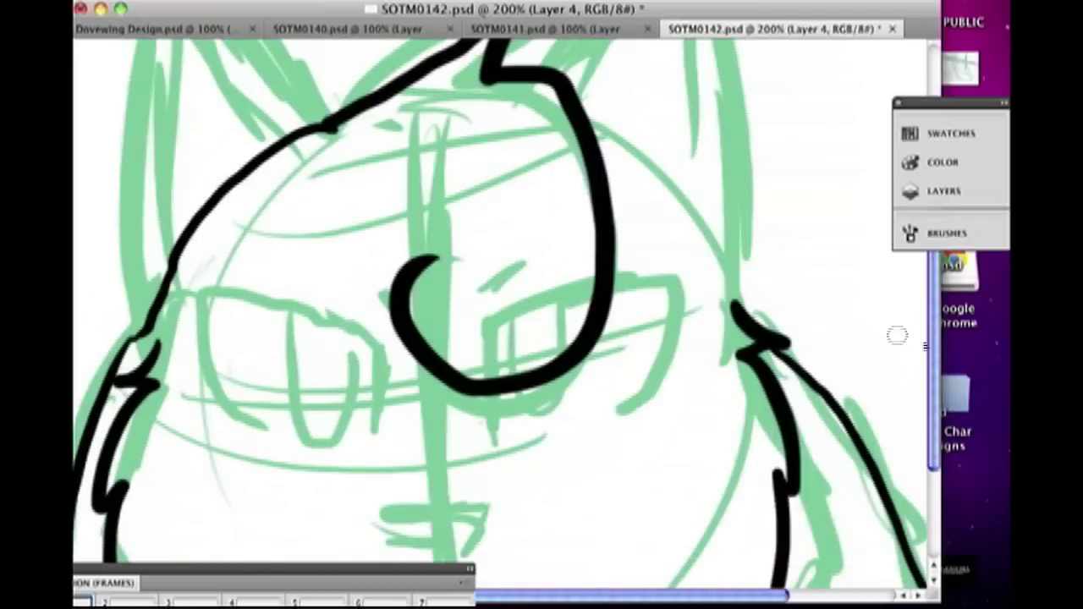
# Ink the outer and inner outlines of the ear on the picture's right side, redrawing the inner line closer to the forelock
pyautogui.moveTo(545, 278); pyautogui.dragTo(695, 97)
pyautogui.moveTo(696, 100); pyautogui.dragTo(757, 376)
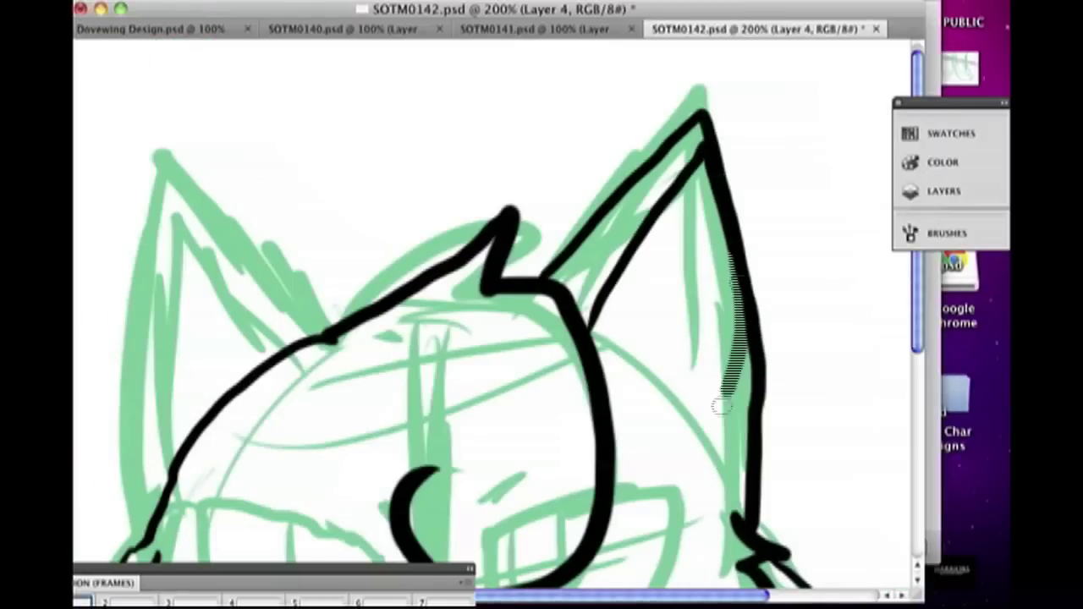
pyautogui.press('super+z')
pyautogui.moveTo(576, 300); pyautogui.dragTo(686, 146)
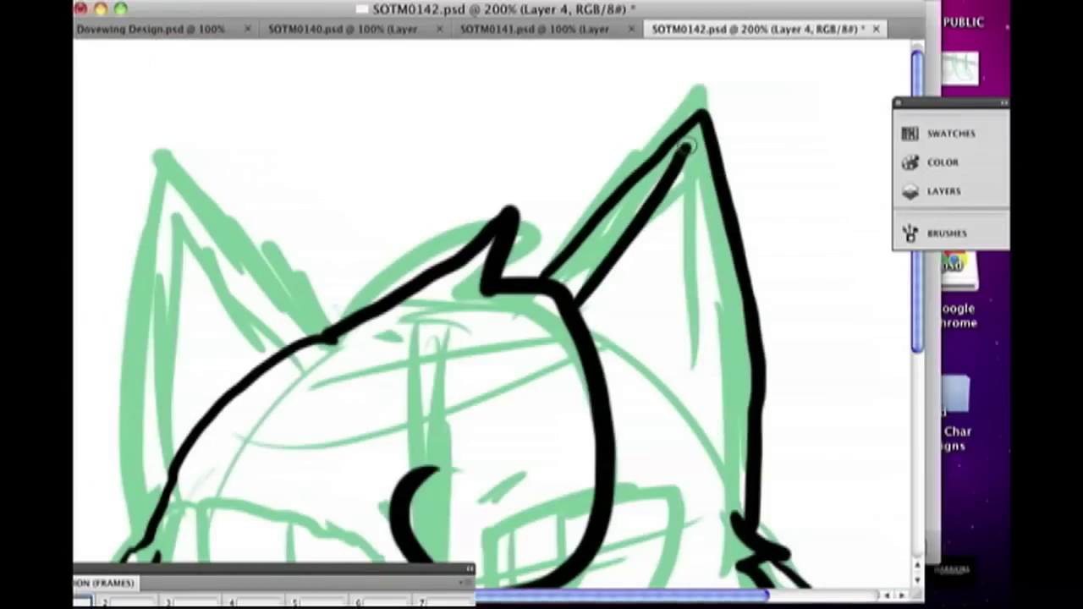
# Ink the triangular nose and the mouth, and add jagged fur inside the inked ear
pyautogui.scroll(-10, 922, 303)
pyautogui.moveTo(423, 501); pyautogui.dragTo(497, 512)
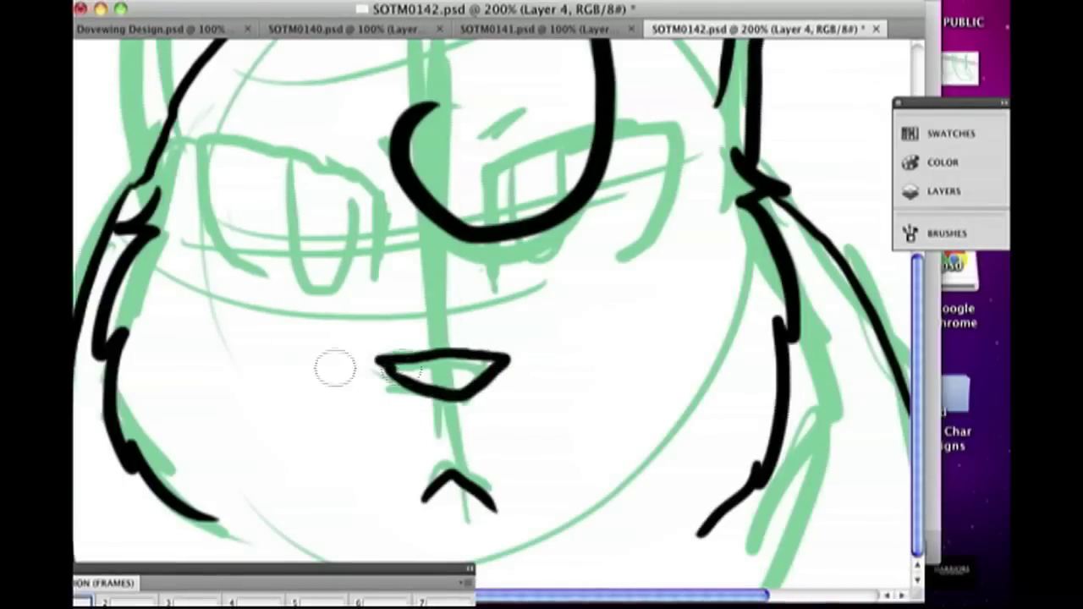
pyautogui.scroll(3, 404, 324)
# Create a new layer and ink the other ear's outline, inner edge and base curve
pyautogui.click(939, 191)
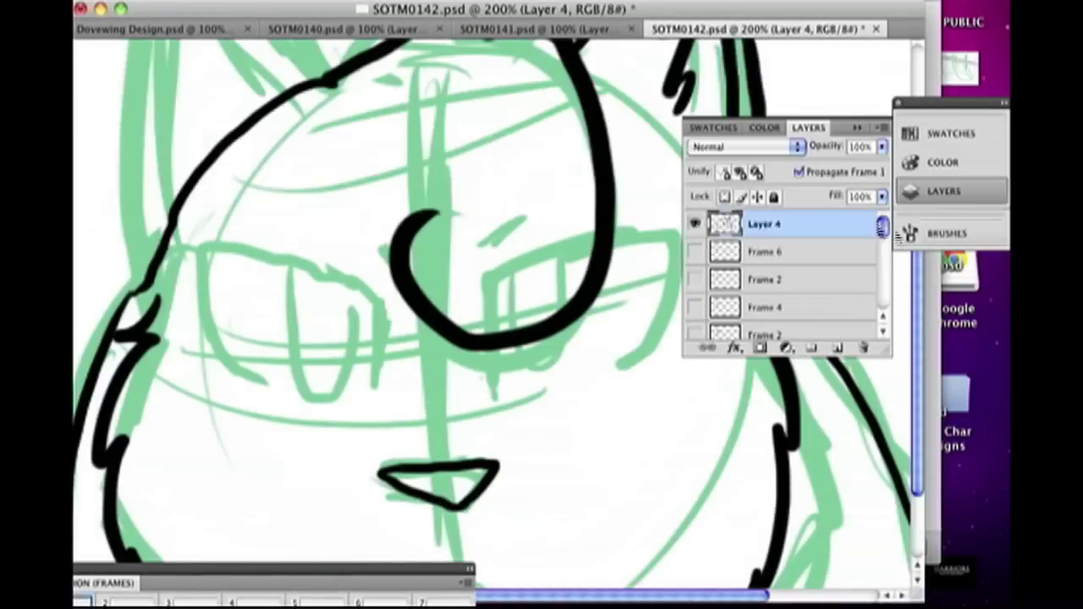
pyautogui.click(835, 348)
pyautogui.scroll(5, 322, 262)
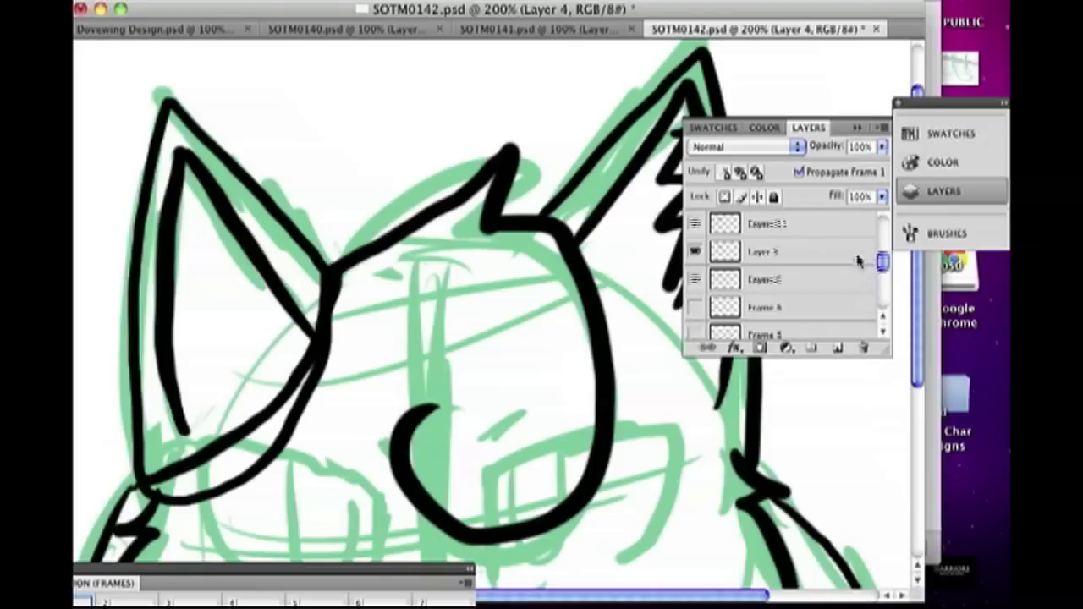
# Delete Layer 2 and clear away the rough green head and body sketch, keeping the green eye sketch
pyautogui.hotkey('alt', '.')
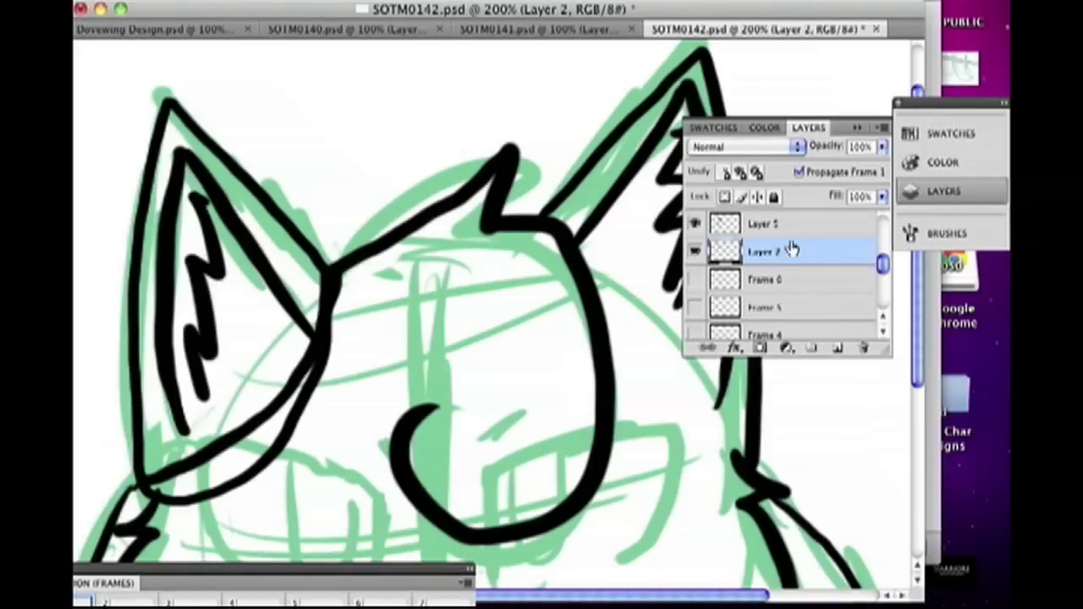
pyautogui.press('super+e')
pyautogui.press('super+minus')
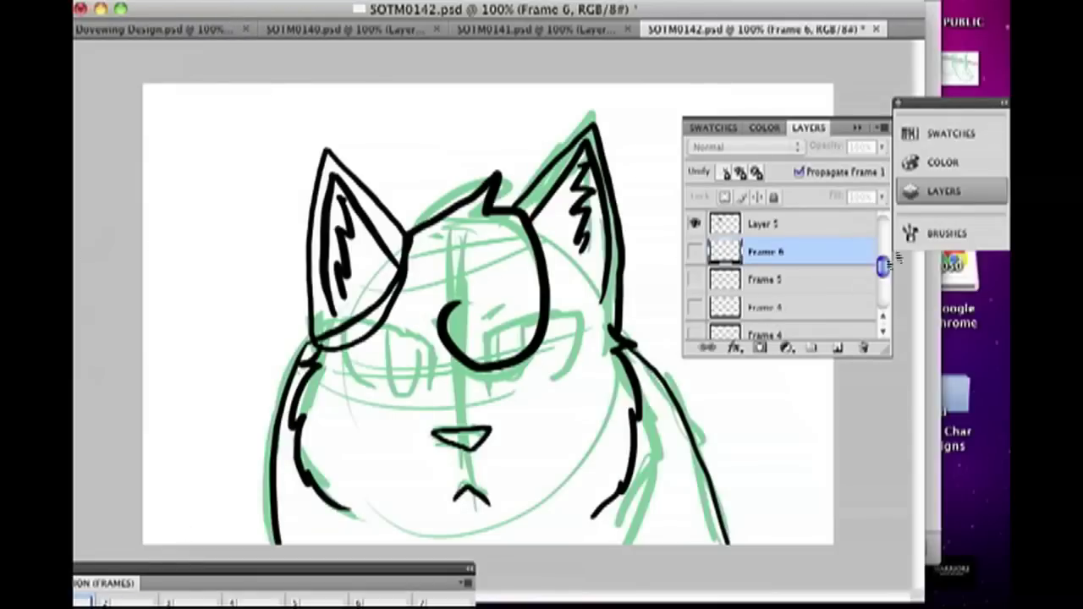
pyautogui.hotkey('alt', 'shift', ',')
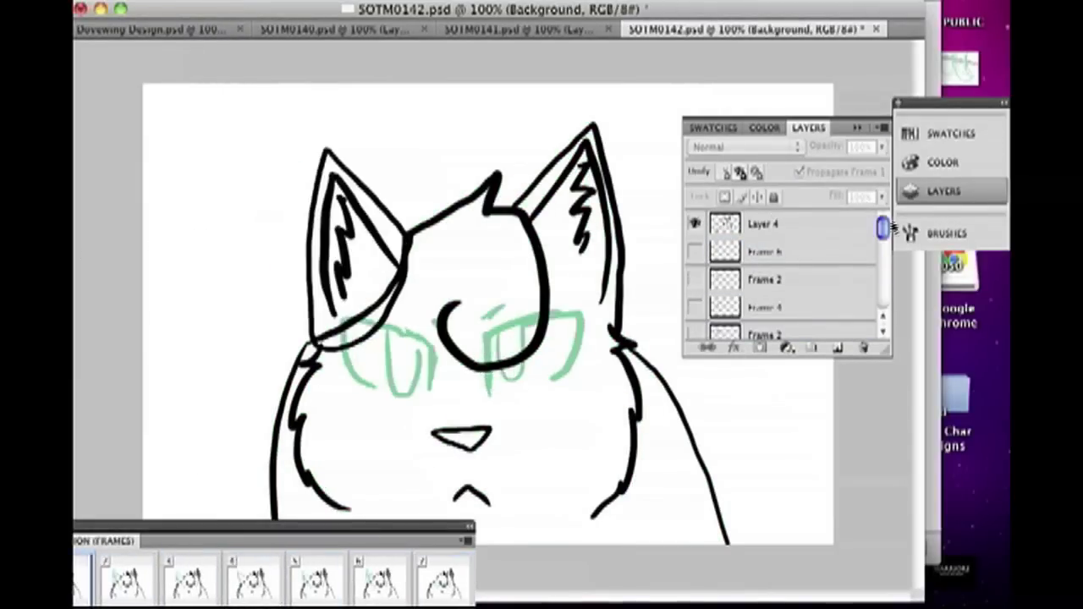
# Select animation frames 4 and 5 and show the Frame 11 ear sketch layer in them
pyautogui.moveTo(883, 227); pyautogui.dragTo(882, 255)
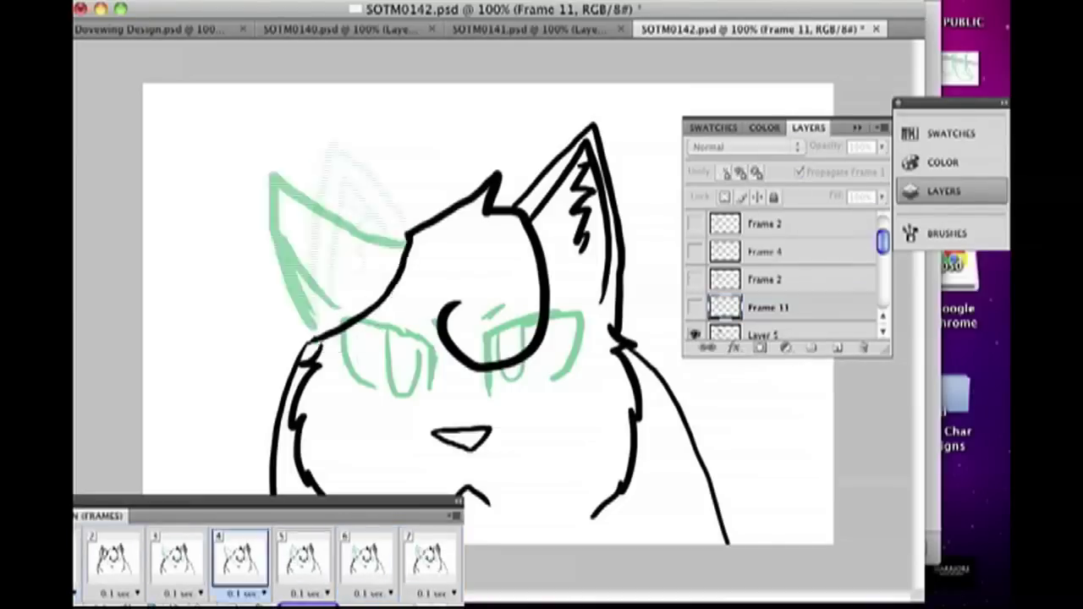
pyautogui.click(240, 543)
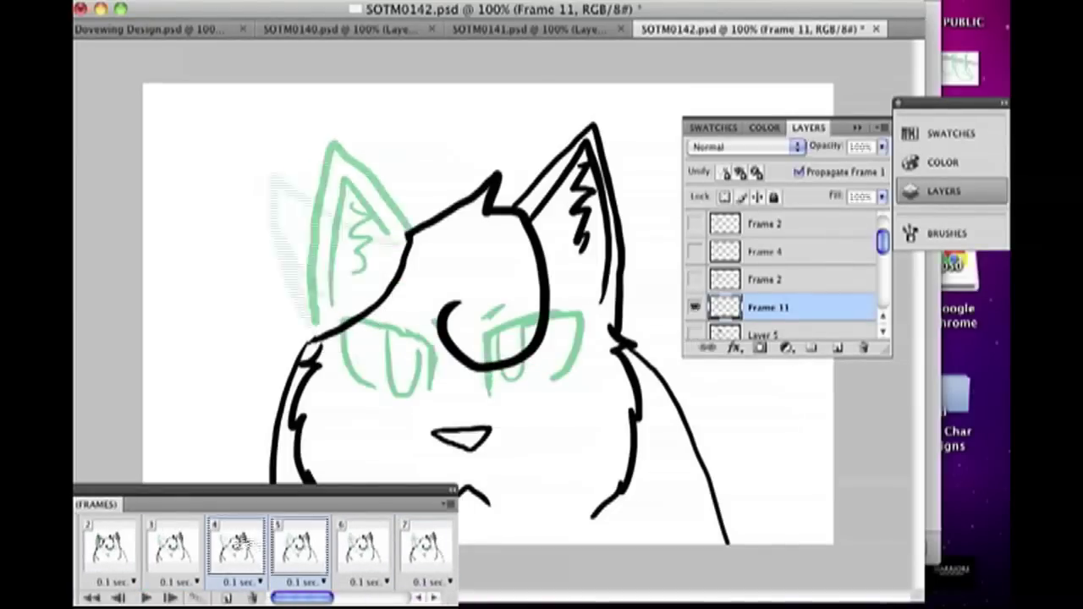
# Create a new layer above the green eye sketch and ink both eyes and the brow marks on it
pyautogui.click(181, 2)
pyautogui.click(218, 149)
pyautogui.click(837, 347)
pyautogui.hotkey('ctrl', '+')
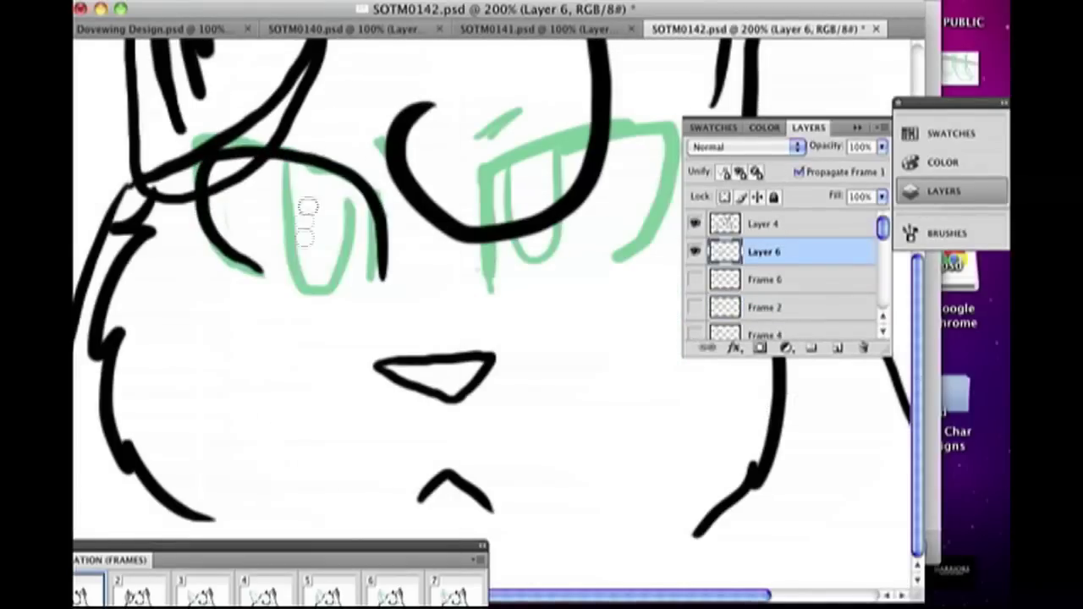
pyautogui.moveTo(493, 169); pyautogui.dragTo(617, 256)
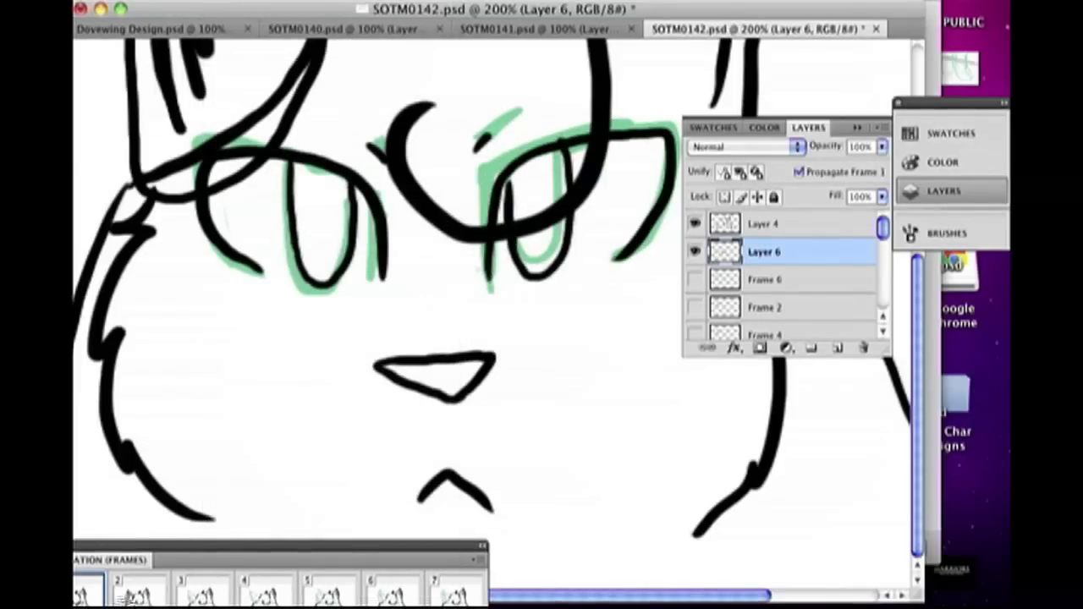
# Remove the green eye sketch on Layer 3, leaving the white Background in place
pyautogui.moveTo(345, 557); pyautogui.dragTo(336, 489)
pyautogui.scroll(-3, 804, 287)
pyautogui.click(804, 298)
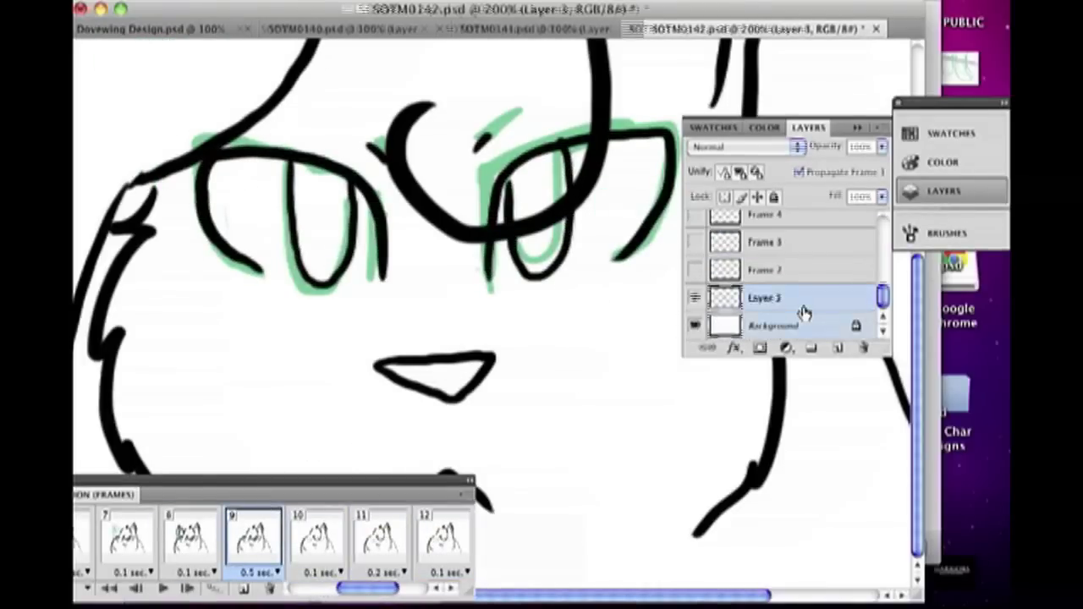
pyautogui.click(803, 321)
# In animation frame 3, move the pale green Frame 2 ear sketch layer to just above Layer 5
pyautogui.scroll(3, 721, 288)
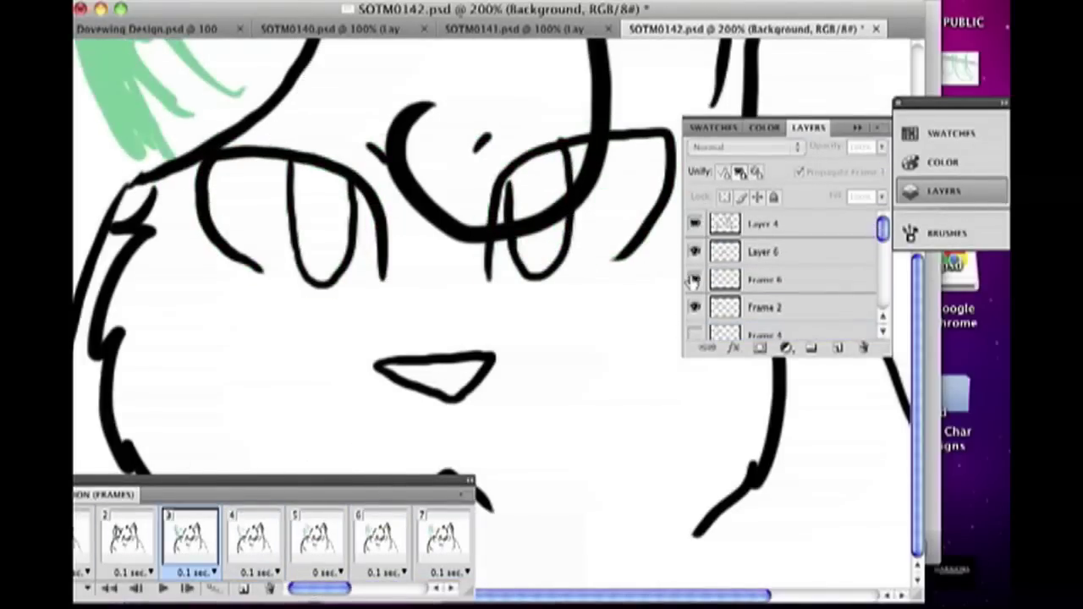
pyautogui.click(762, 307)
pyautogui.moveTo(762, 307); pyautogui.dragTo(762, 280)
pyautogui.press('super+minus')
pyautogui.click(419, 520)
pyautogui.click(190, 531)
pyautogui.moveTo(761, 280); pyautogui.dragTo(772, 311)
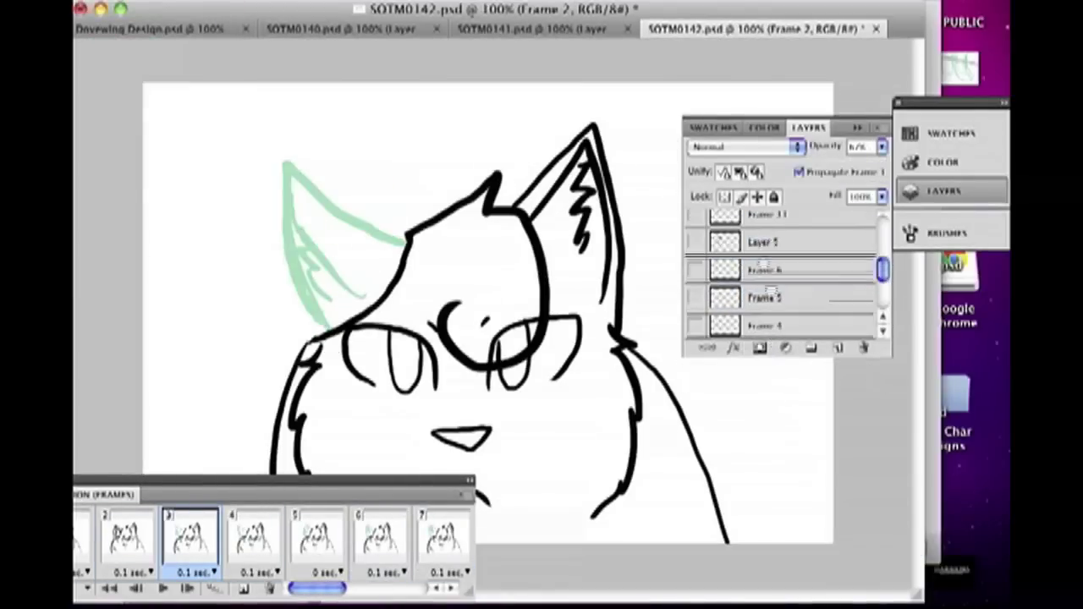
pyautogui.moveTo(753, 251); pyautogui.dragTo(753, 254)
# Delete the surplus green-ear animation frame 6, check the playback and return to frame 3
pyautogui.click(258, 542)
pyautogui.click(301, 548)
pyautogui.click(443, 533)
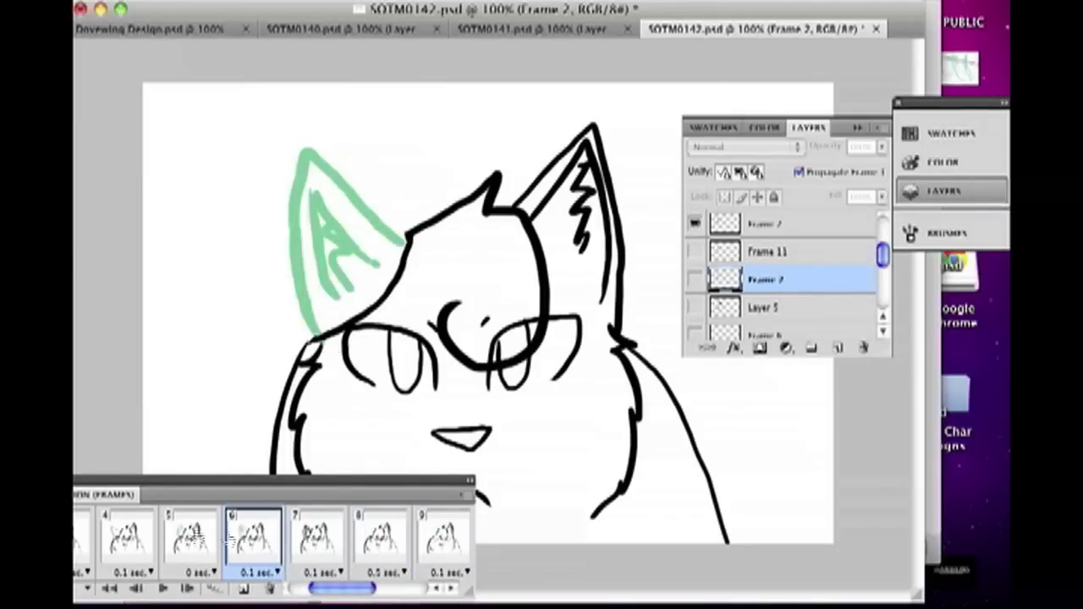
pyautogui.click(163, 589)
pyautogui.click(190, 517)
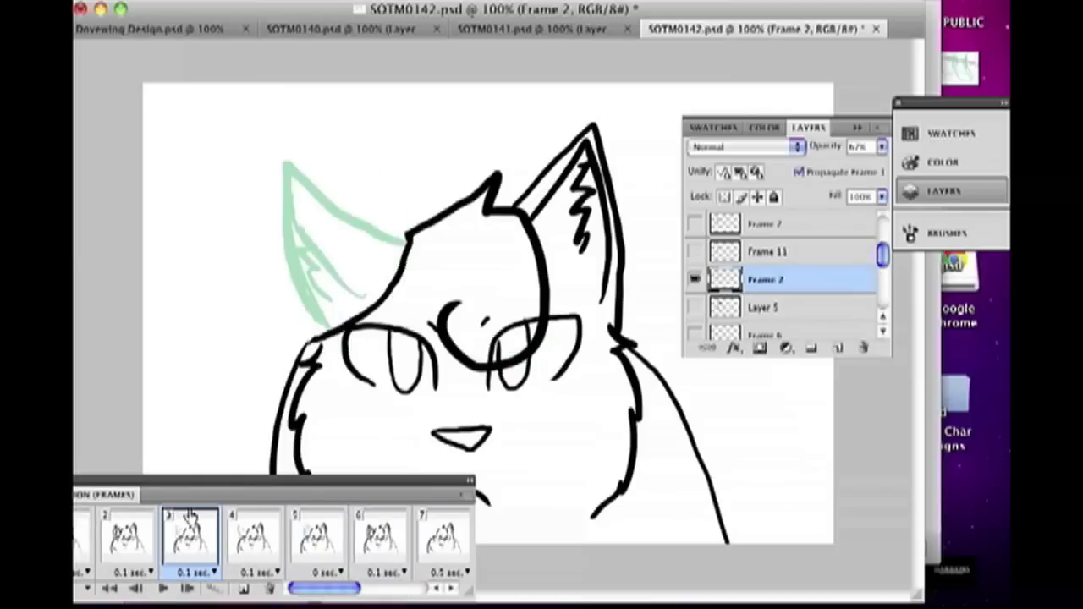
# Ink frame 3's turned ear with inner fur on a new layer over the green sketch, and delete that sketch
pyautogui.click(725, 307)
pyautogui.hotkey('ctrl', 'shift', 'alt', 'n')
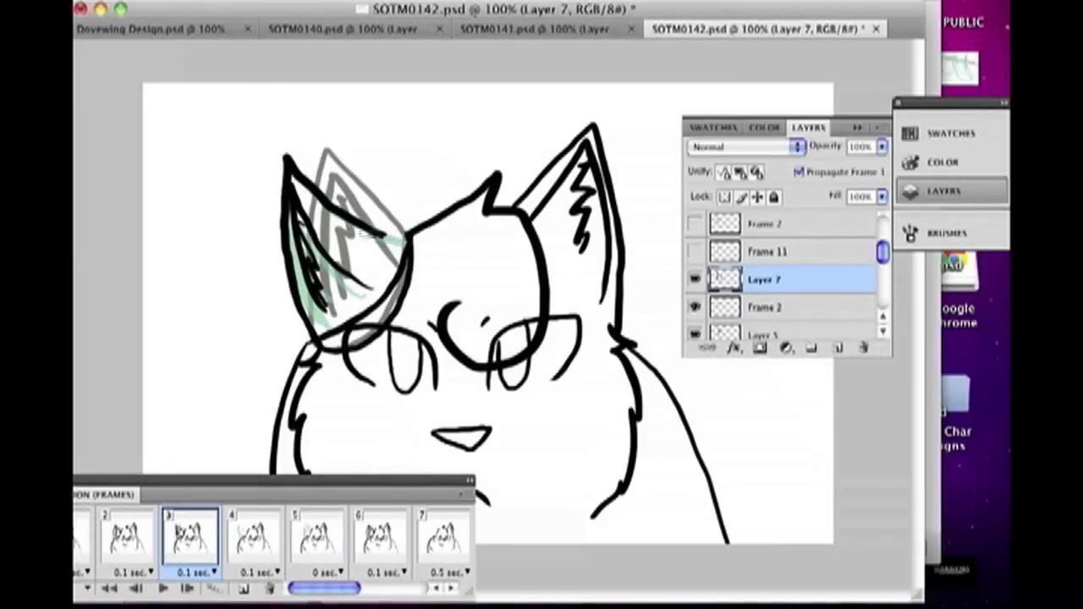
pyautogui.click(764, 307)
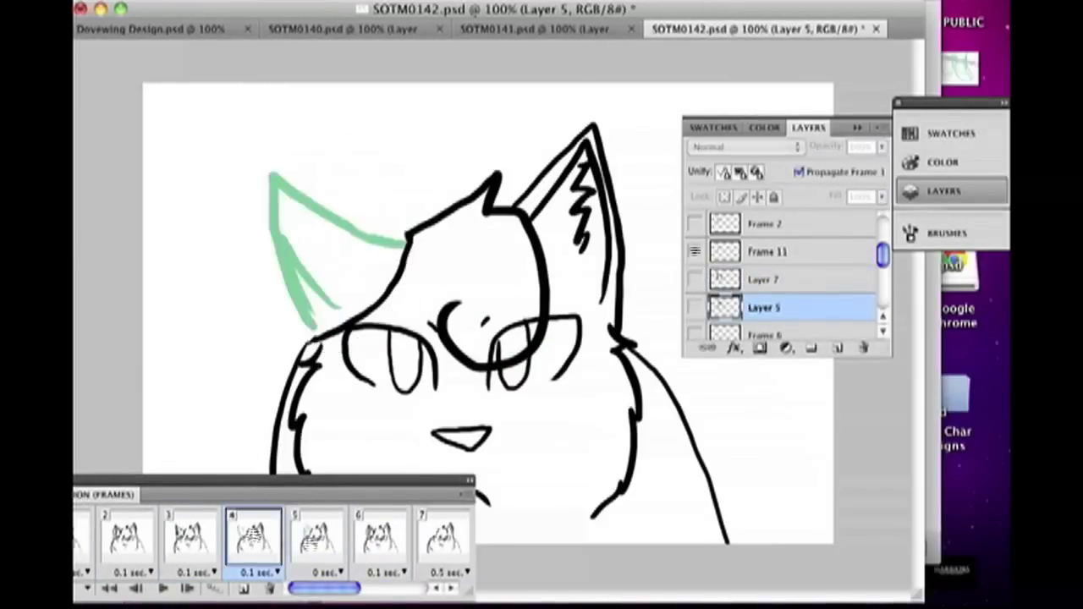
# Ink frame 4's flattened ear on a new layer, using the dimmed Layer 7 ear as reference, and discard the green ear sketches
pyautogui.click(764, 280)
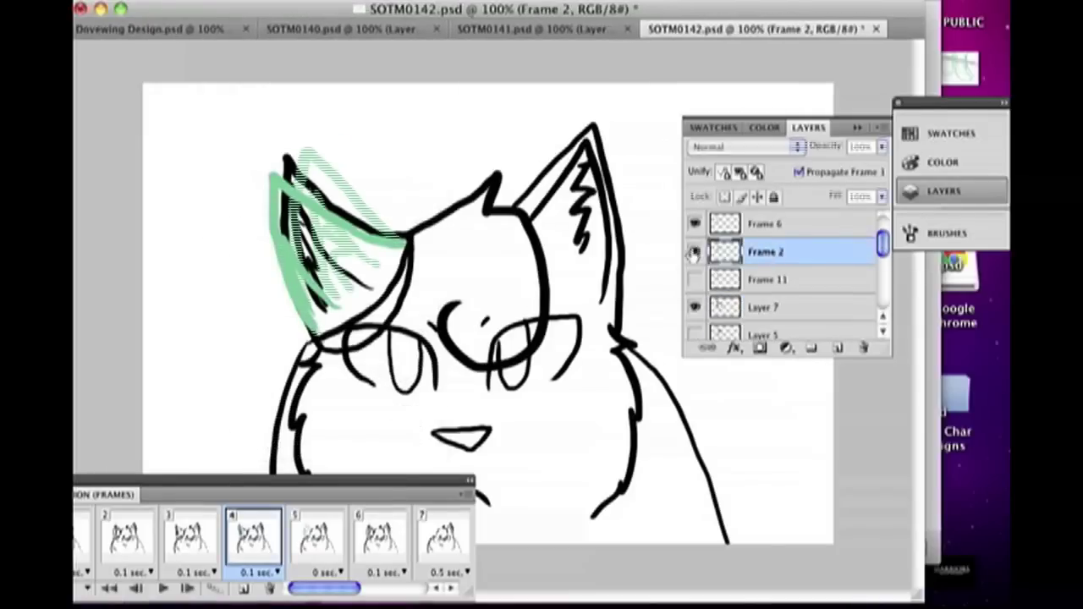
pyautogui.click(766, 251)
pyautogui.click(804, 251)
pyautogui.click(804, 273)
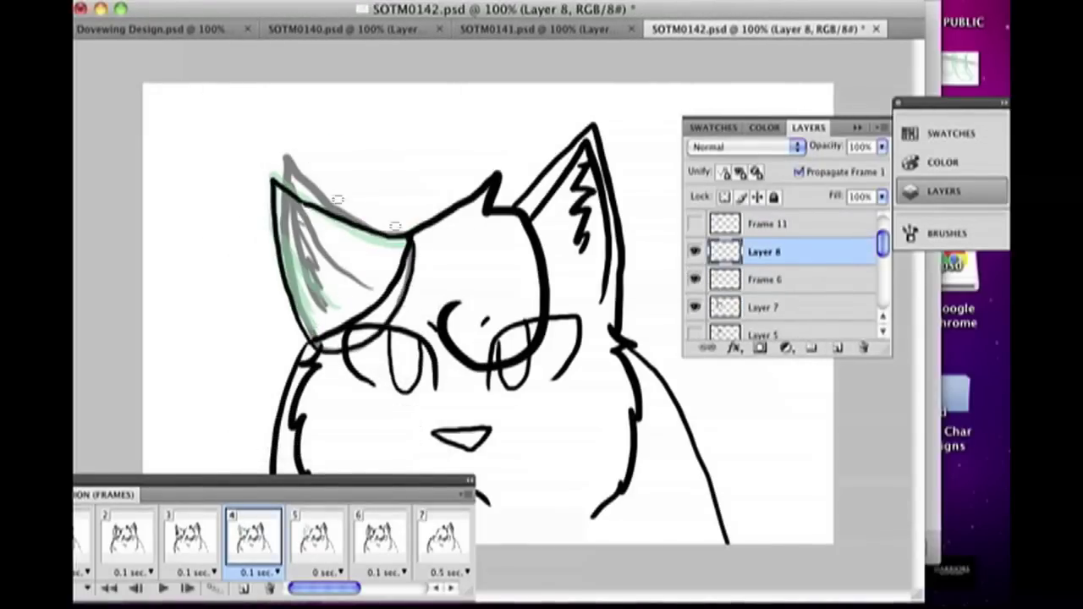
pyautogui.click(731, 280)
pyautogui.press('space')
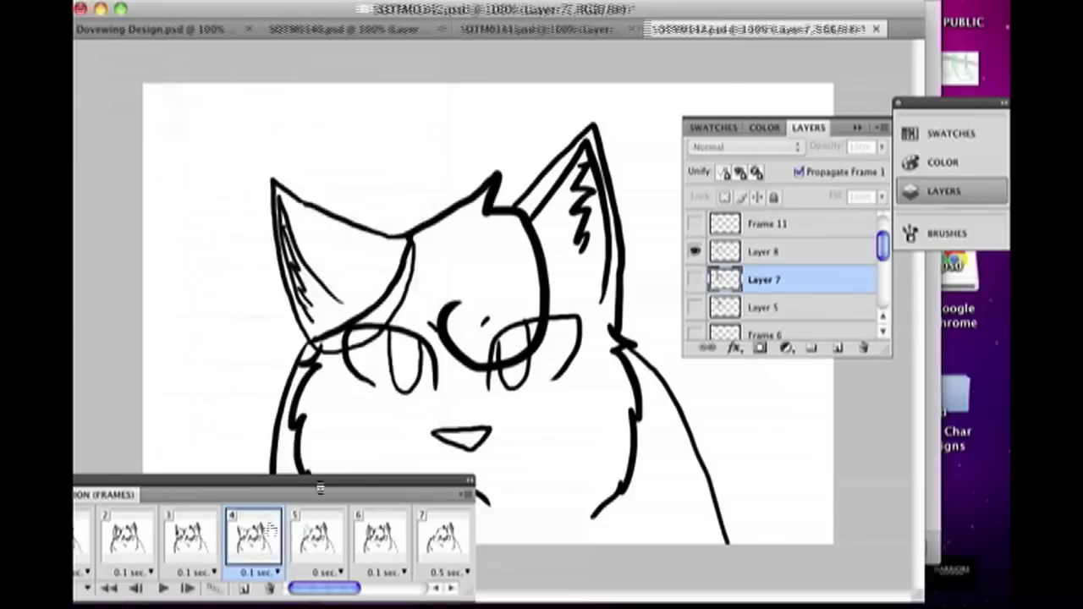
# Ink frame 5's raised ear with inner fur on a new layer over the Frame 11 sketch, and play back the animation
pyautogui.click(765, 251)
pyautogui.moveTo(765, 251); pyautogui.dragTo(780, 238)
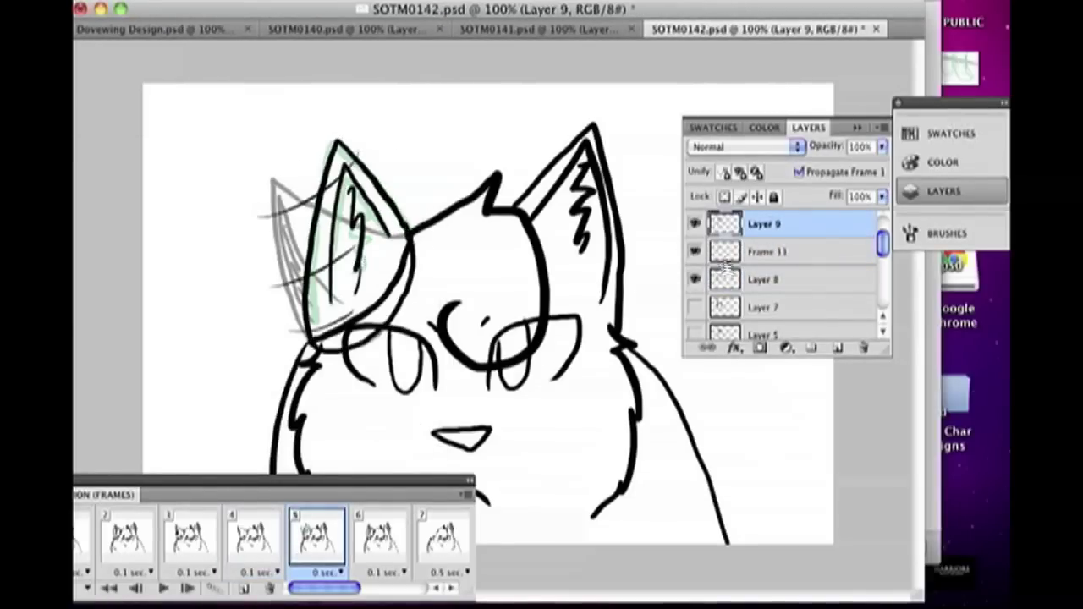
pyautogui.click(161, 589)
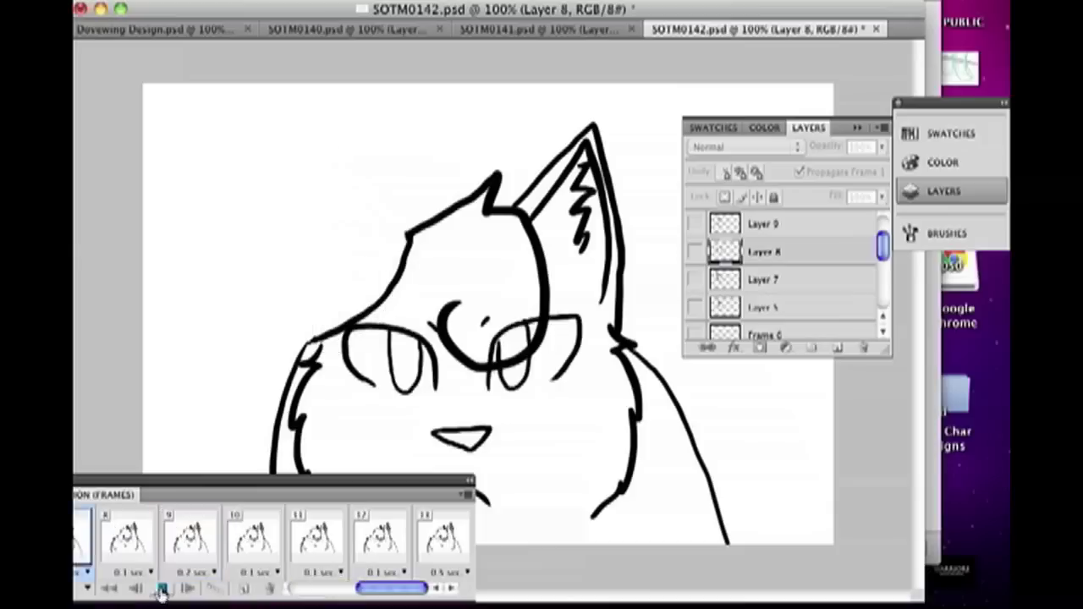
pyautogui.click(162, 589)
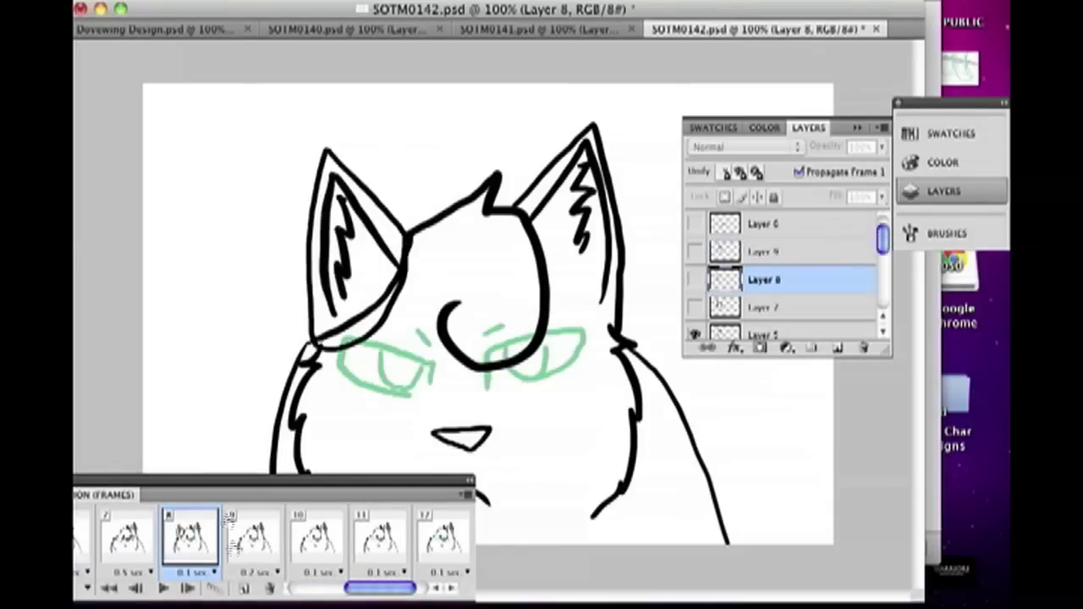
# Move the Frame 2, Frame 3 and Frame 4 eye sketch layers up, placing them between Layer 4 and Layer 6
pyautogui.click(125, 572)
pyautogui.moveTo(882, 239); pyautogui.dragTo(883, 279)
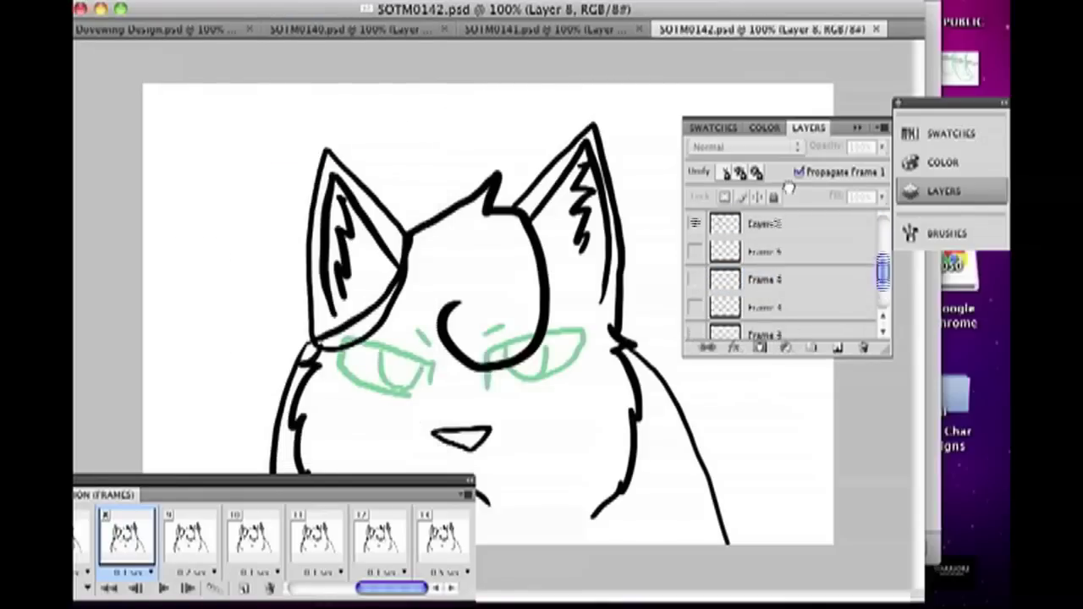
pyautogui.moveTo(803, 243); pyautogui.dragTo(803, 249)
pyautogui.click(766, 279)
pyautogui.click(833, 174)
pyautogui.click(833, 174)
pyautogui.hotkey('alt', ']')
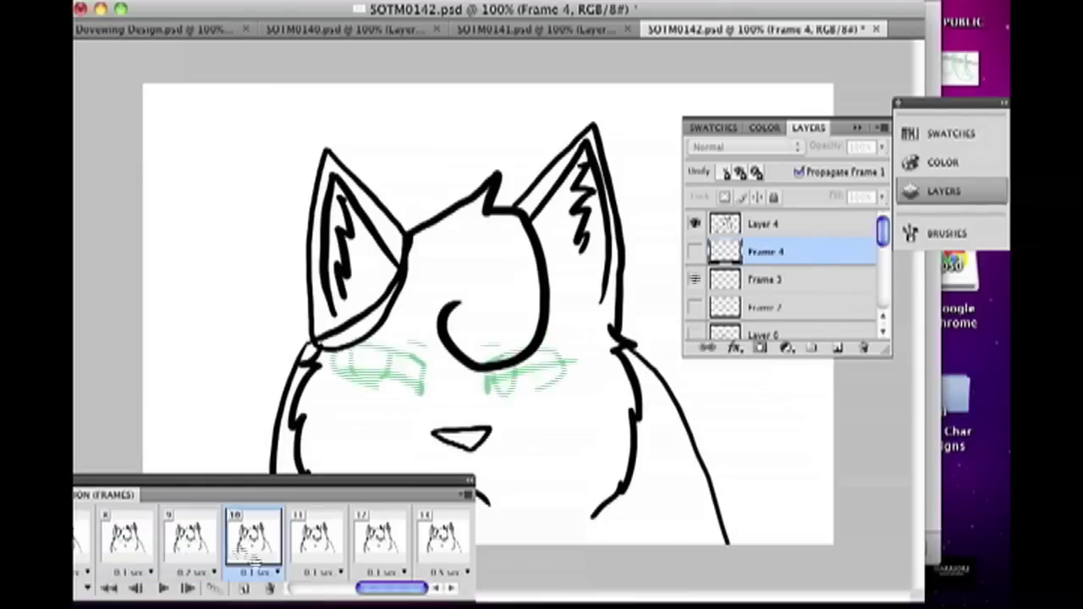
# Move the remaining Frame 5 and Frame 6 eye sketch layers up beneath Layer 4, above the Frame 4 sketch
pyautogui.click(766, 279)
pyautogui.click(838, 174)
pyautogui.hotkey('alt', ']')
pyautogui.hotkey('alt', ']')
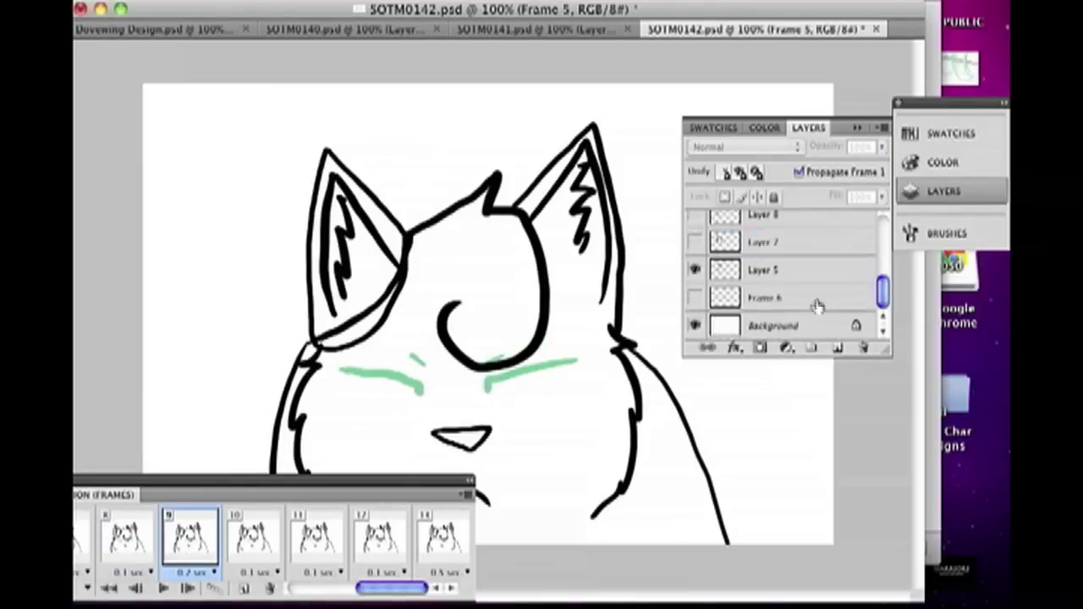
pyautogui.hotkey('alt', '[')
pyautogui.hotkey('alt', '[')
pyautogui.hotkey('alt', '[')
pyautogui.hotkey('alt', '[')
# Ink frame 8's narrowed eyes and brow marks on a new layer over the Frame 2 sketch, and delete that sketch
pyautogui.hotkey('alt', ']')
pyautogui.press('super+equal')
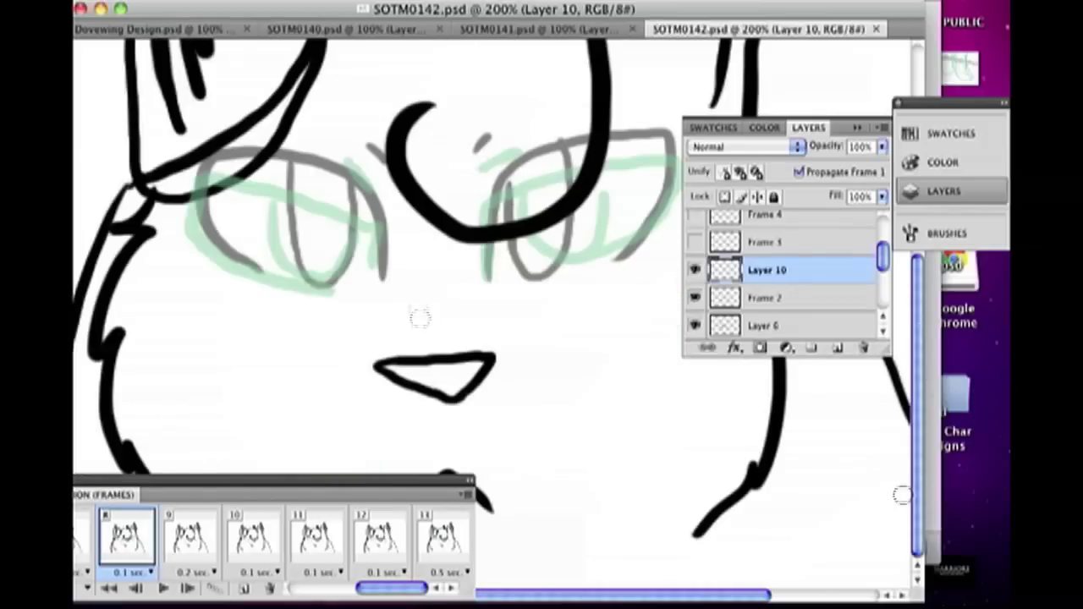
pyautogui.moveTo(195, 221); pyautogui.dragTo(260, 281)
pyautogui.moveTo(281, 193); pyautogui.dragTo(372, 226)
pyautogui.moveTo(504, 207); pyautogui.dragTo(600, 195)
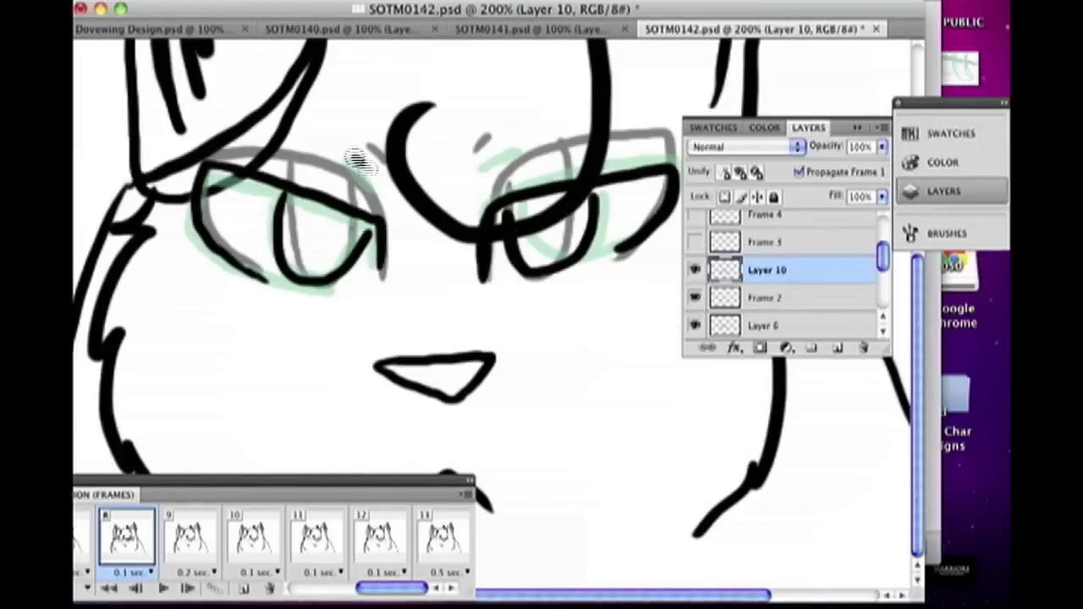
pyautogui.moveTo(751, 297); pyautogui.dragTo(863, 347)
pyautogui.hotkey('alt', ']')
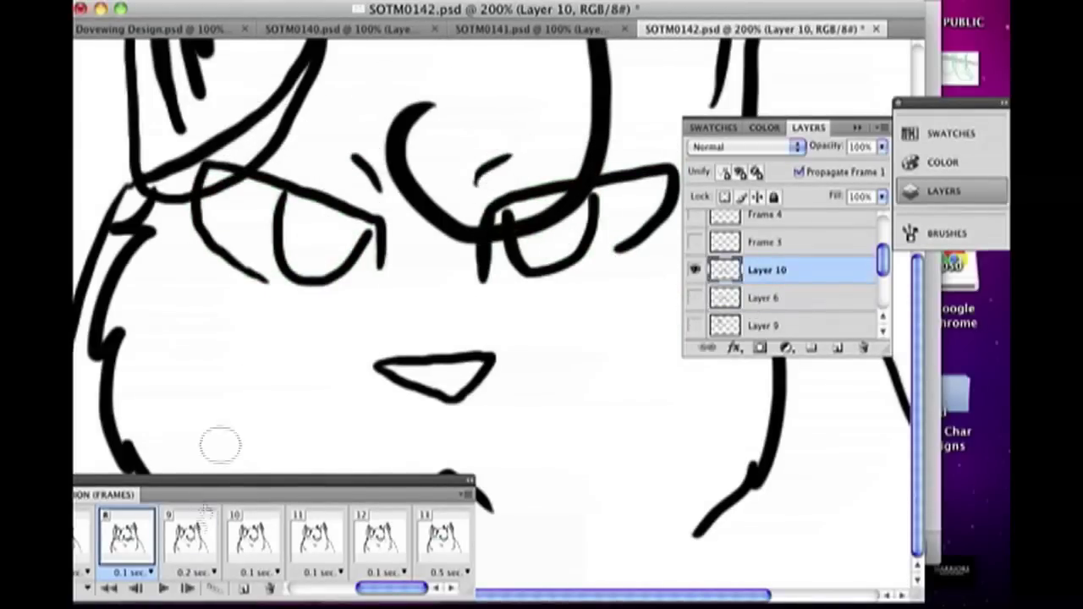
# Lock the transparent pixels of the eye sketches in frames 9 and 10 and paint their green lines black
pyautogui.click(190, 534)
pyautogui.hotkey('ctrl', 'shift', 'alt', 'n')
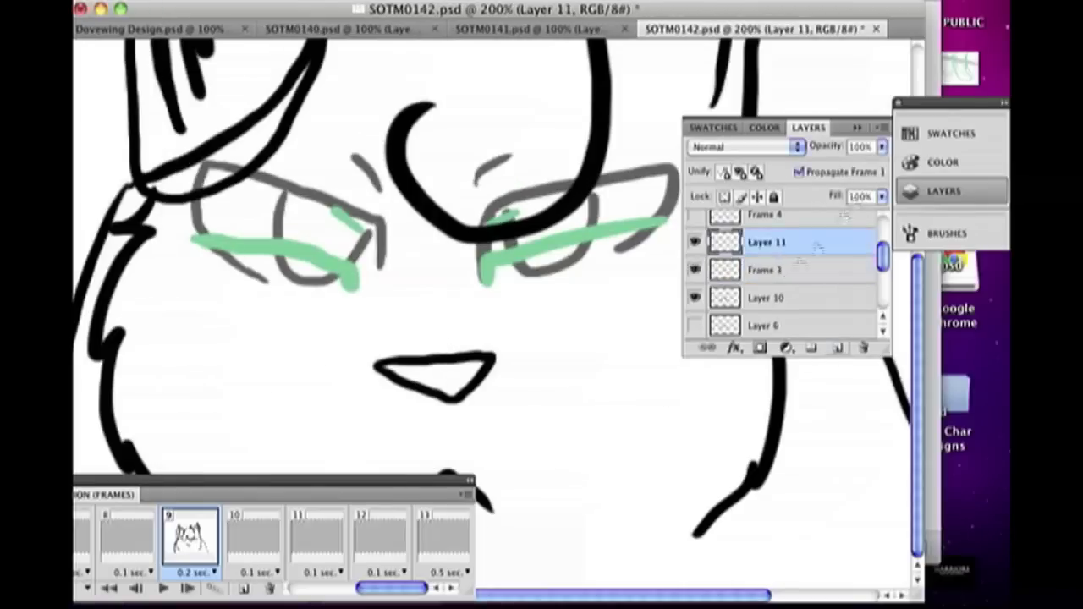
pyautogui.hotkey('ctrl', 'e')
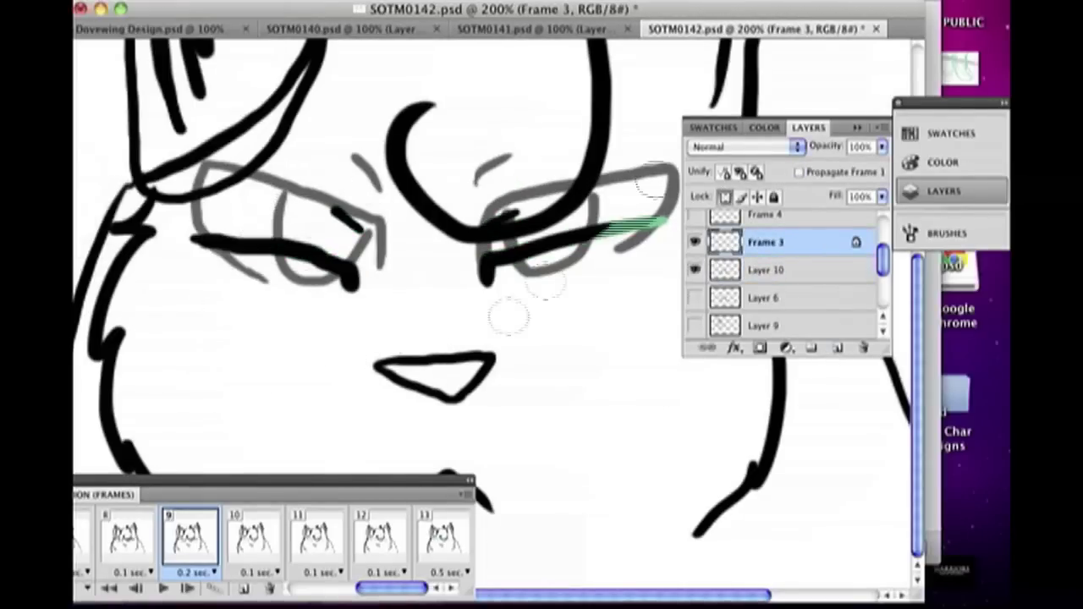
pyautogui.press('Right')
pyautogui.click(735, 214)
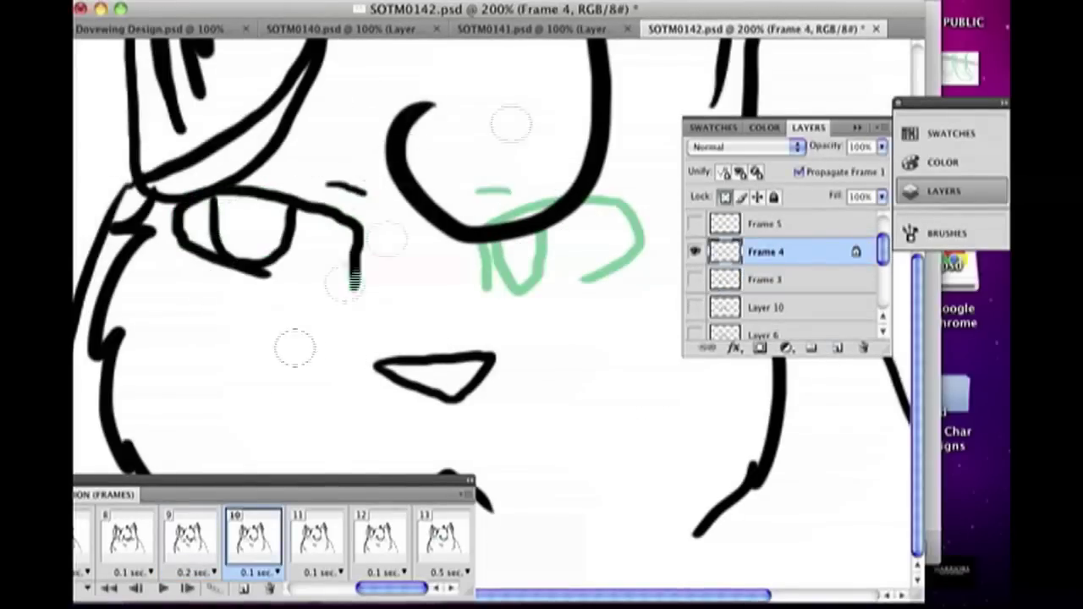
# Ink frame 11's opening eyes and brow marks on a new layer over the Frame 5 sketch, and delete that sketch
pyautogui.press('Right')
pyautogui.hotkey('ctrl', 'shift', 'alt', 'n')
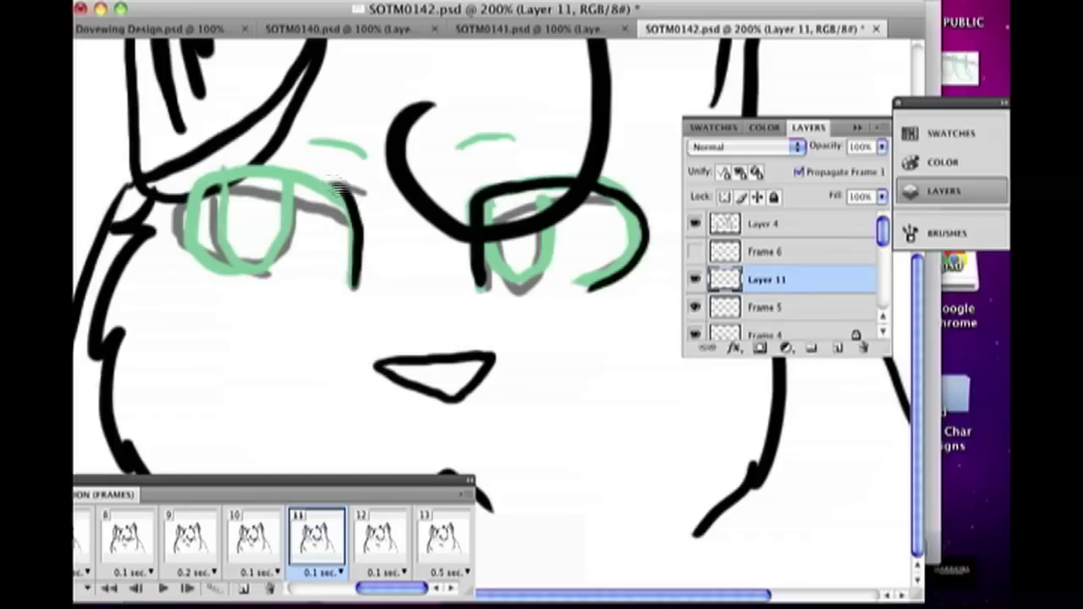
pyautogui.moveTo(457, 157); pyautogui.dragTo(499, 143)
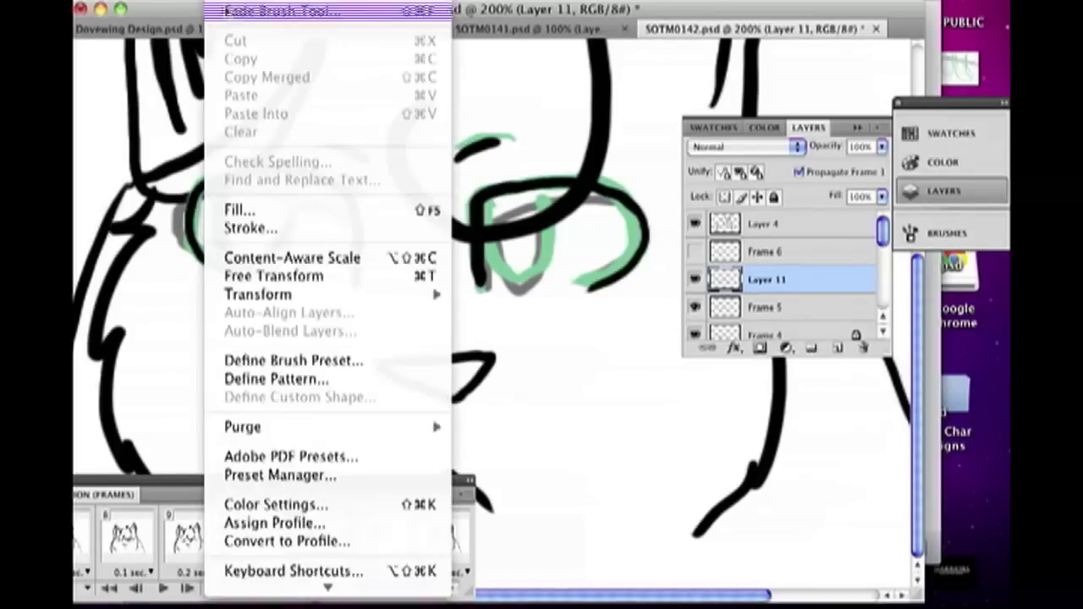
pyautogui.moveTo(217, 182); pyautogui.dragTo(294, 182)
pyautogui.click(798, 310)
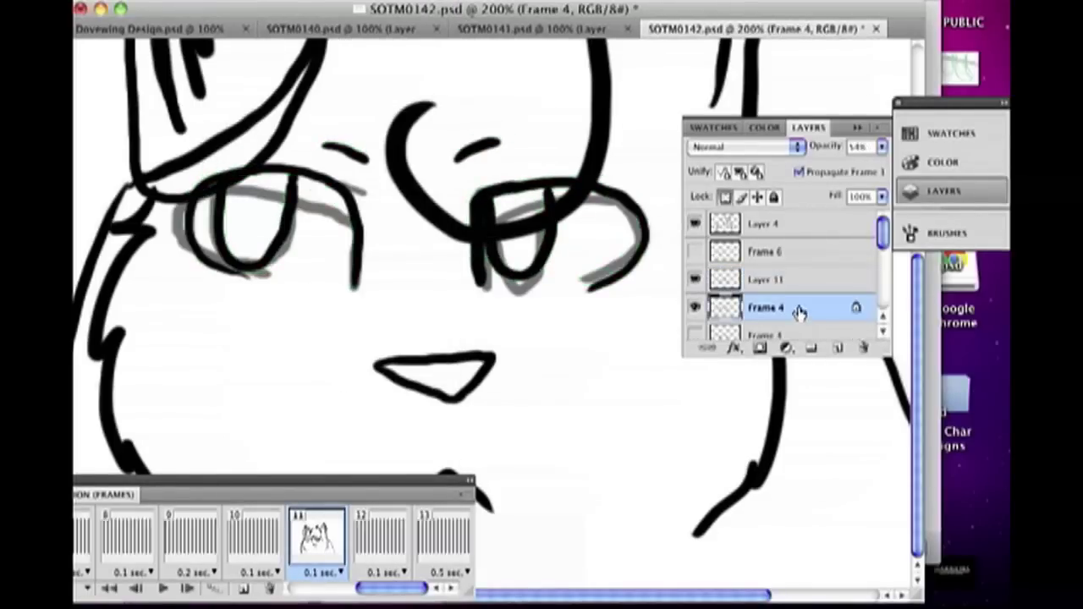
# Ink frame 12's eyes and brow marks on a new layer over the Frame 6 sketch, and hide the Layer 11 reference
pyautogui.press('Right')
pyautogui.press('Right')
pyautogui.press('Left')
pyautogui.click(765, 251)
pyautogui.moveTo(191, 224); pyautogui.dragTo(368, 224)
pyautogui.moveTo(203, 174)
pyautogui.mouseDown()
pyautogui.moveTo(255, 225)
pyautogui.moveTo(224, 237)
pyautogui.moveTo(226, 210)
pyautogui.moveTo(279, 169)
pyautogui.mouseUp()
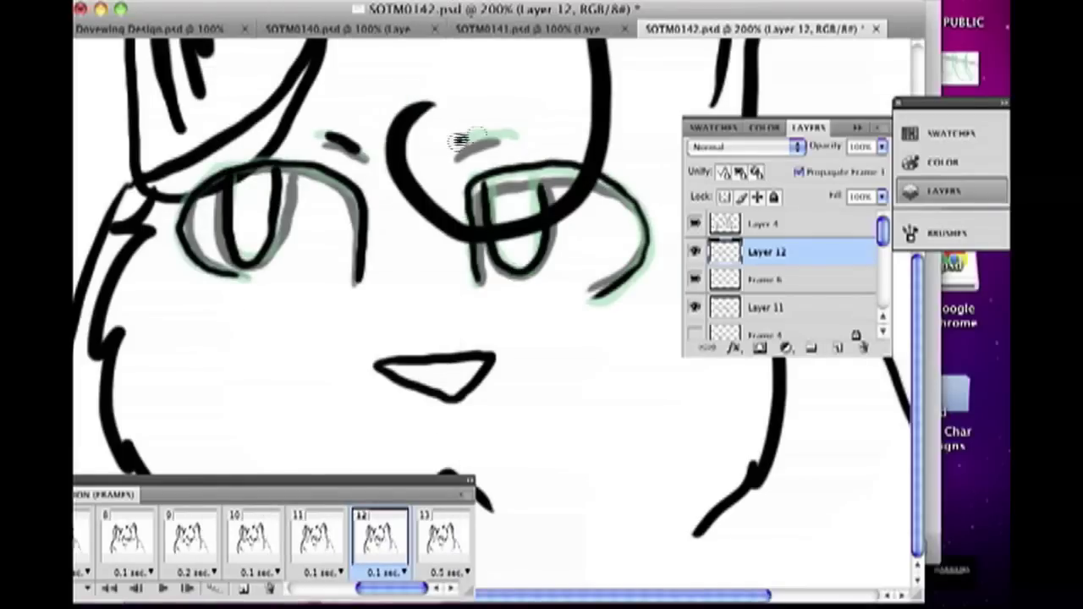
pyautogui.click(694, 307)
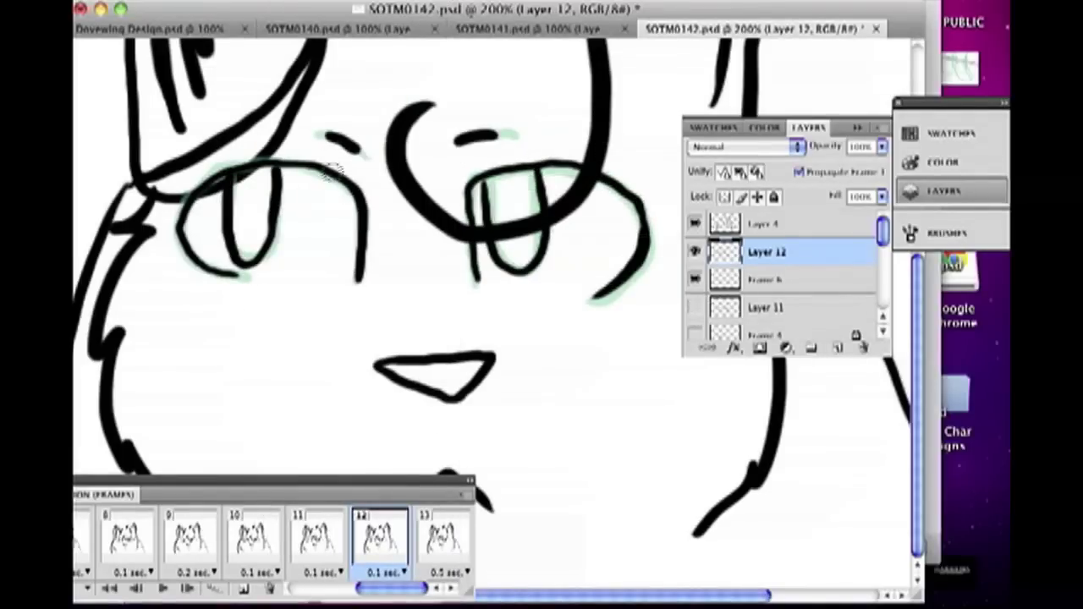
# Play back the full animation to review the inked ear and eye frames
pyautogui.press('Right')
pyautogui.press('super+minus')
pyautogui.press('space')
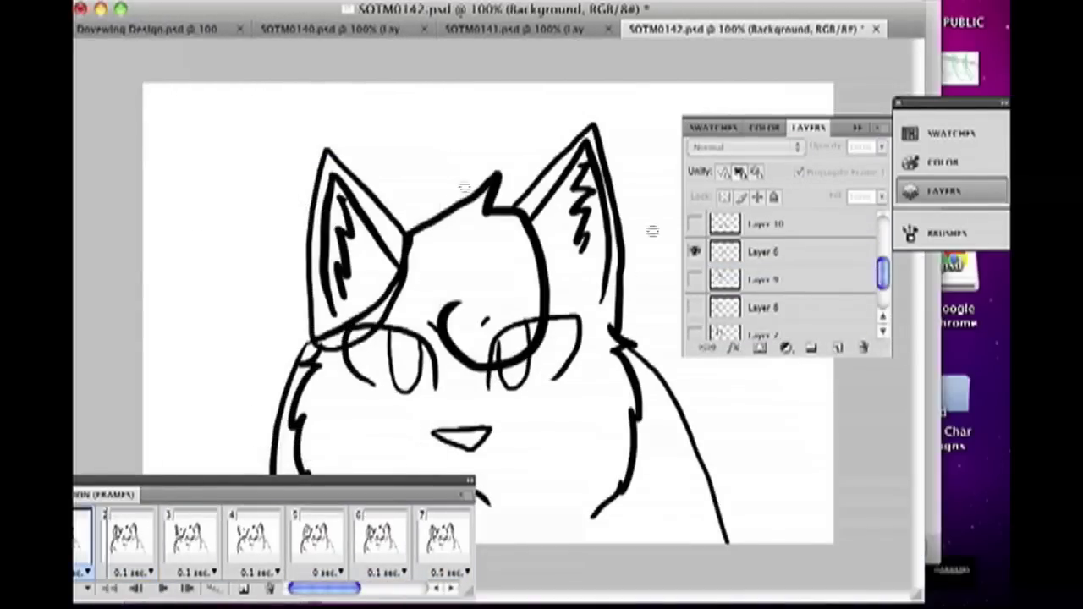
pyautogui.press('space')
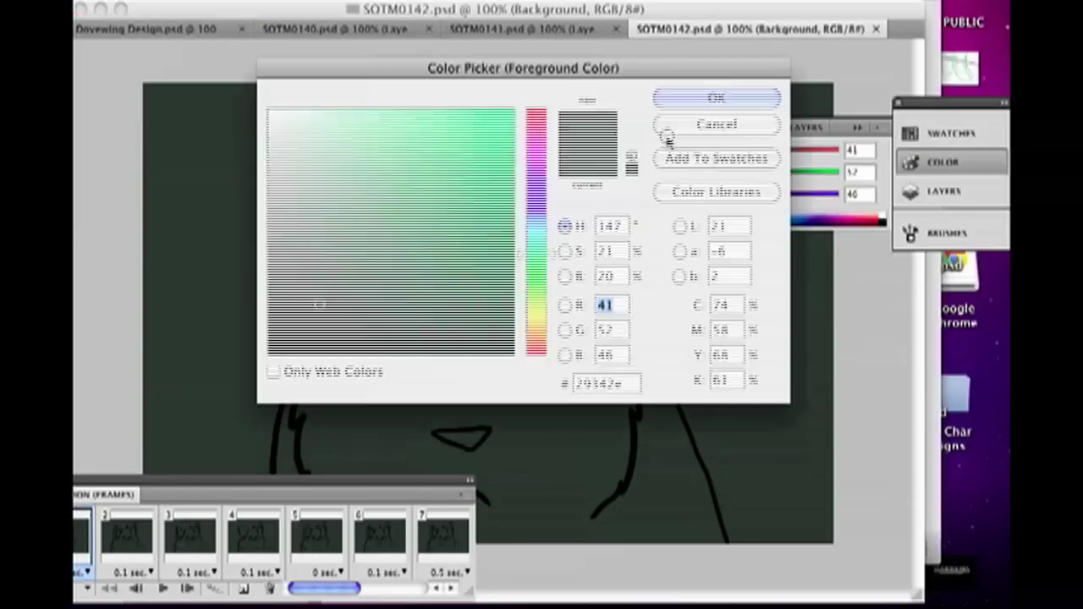
# Fill the Background with dark green #29342e and try a darker brush band across it behind the cat's head
pyautogui.click(667, 136)
pyautogui.moveTo(237, 169)
pyautogui.mouseDown()
pyautogui.moveTo(728, 203)
pyautogui.moveTo(762, 356)
pyautogui.moveTo(195, 360)
pyautogui.mouseUp()
pyautogui.click(943, 191)
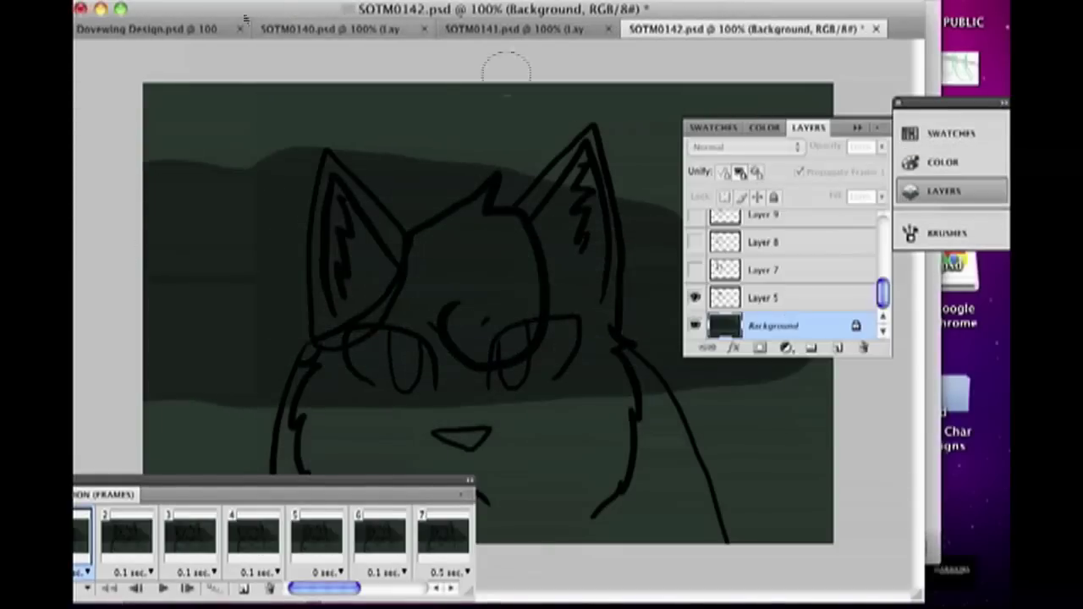
# Create a new layer above the Background and paint a soft darker band behind the cat's head
pyautogui.click(837, 347)
pyautogui.moveTo(169, 169)
pyautogui.mouseDown()
pyautogui.moveTo(423, 194)
pyautogui.moveTo(659, 321)
pyautogui.mouseUp()
pyautogui.moveTo(347, 186); pyautogui.dragTo(659, 364)
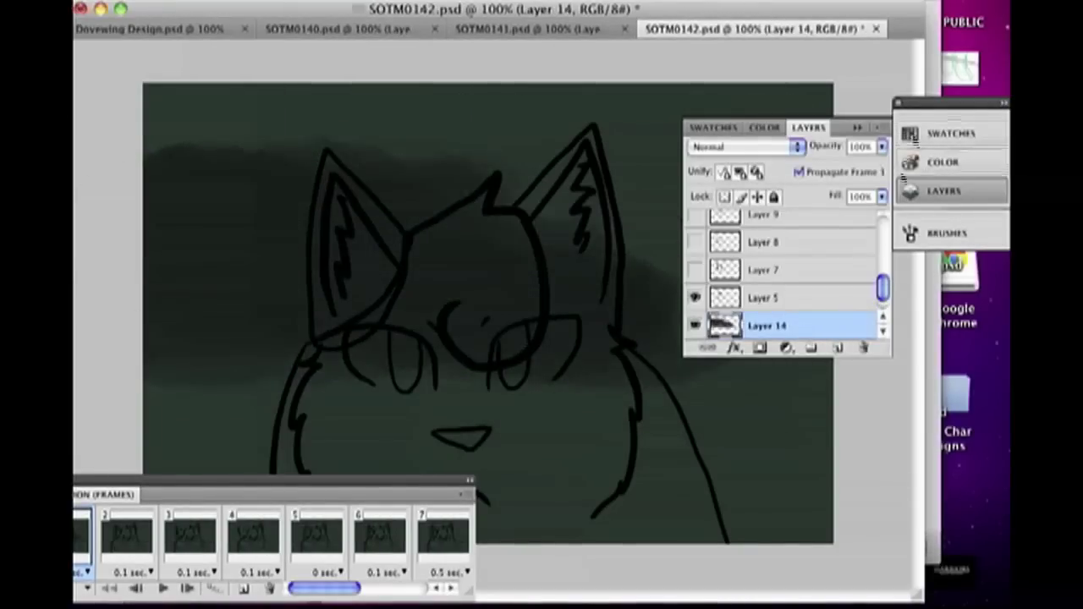
# Lock Layer 14's transparent pixels and set its blend mode to Multiply to darken the band behind the cat
pyautogui.click(944, 162)
pyautogui.click(704, 154)
pyautogui.press('Return')
pyautogui.press('F7')
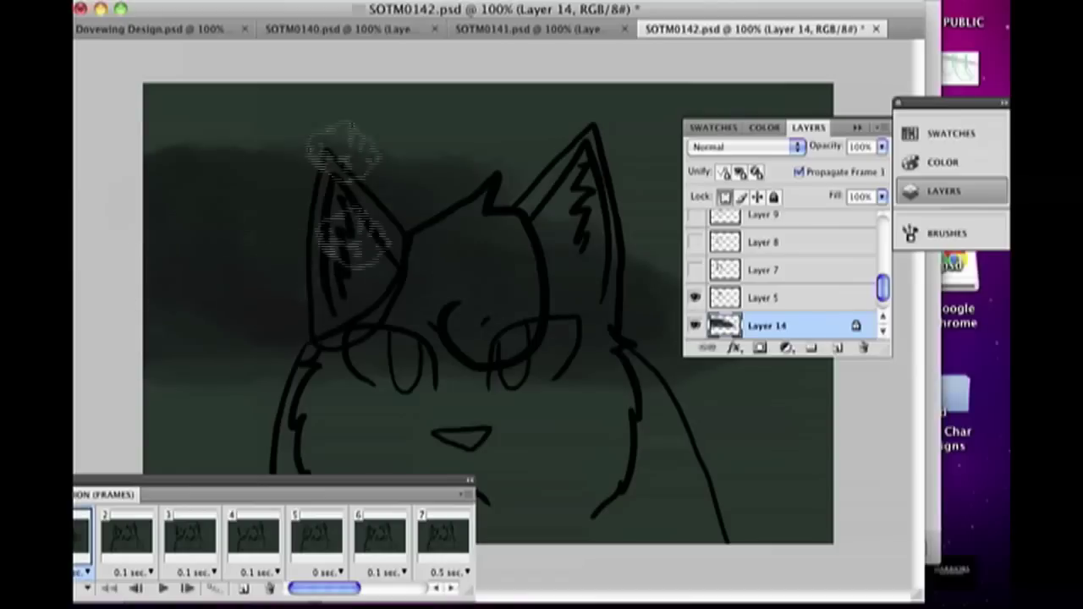
pyautogui.hotkey('alt', '[')
pyautogui.hotkey('alt', ']')
pyautogui.hotkey('alt', '[')
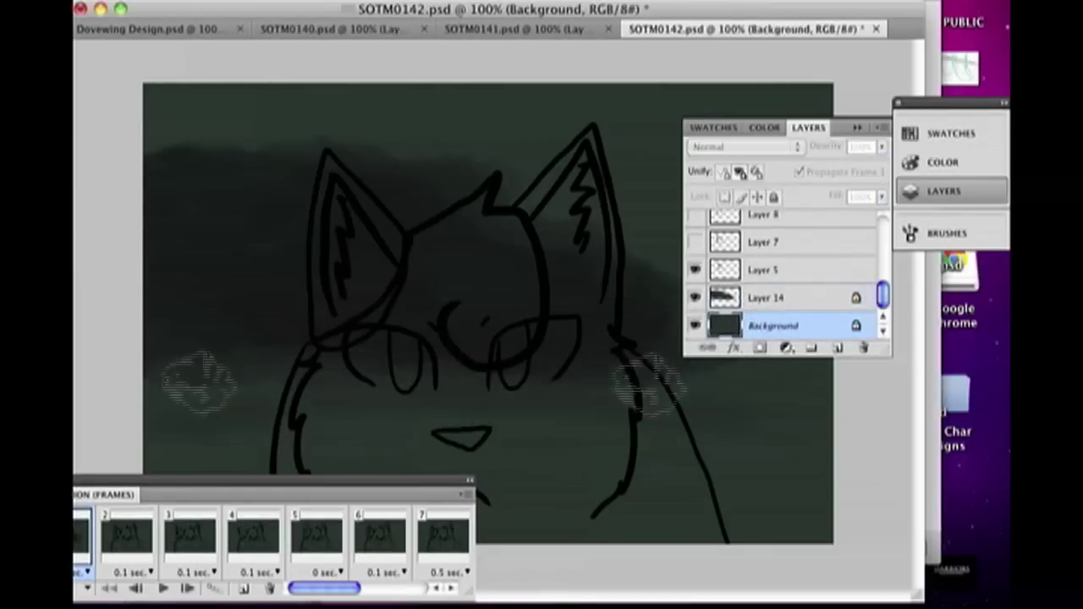
pyautogui.hotkey('alt', ']')
pyautogui.hotkey('shift', 'alt', 'm')
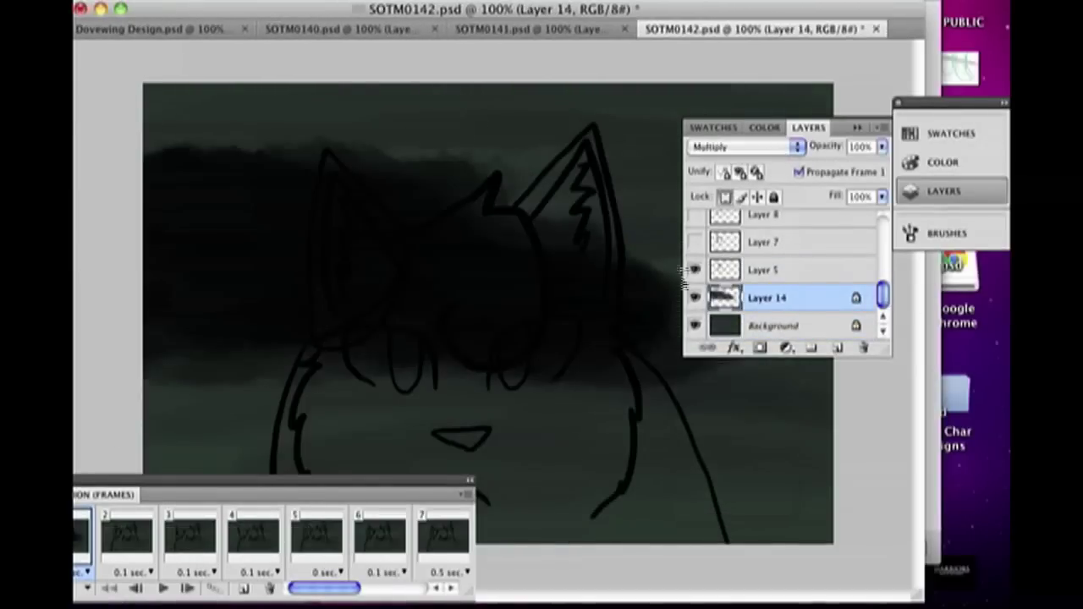
# Select the cat's silhouette from Layer 4's line art and fill it with light grey on a new layer below Layer 6
pyautogui.hotkey('alt', '.')
pyautogui.click(516, 285)
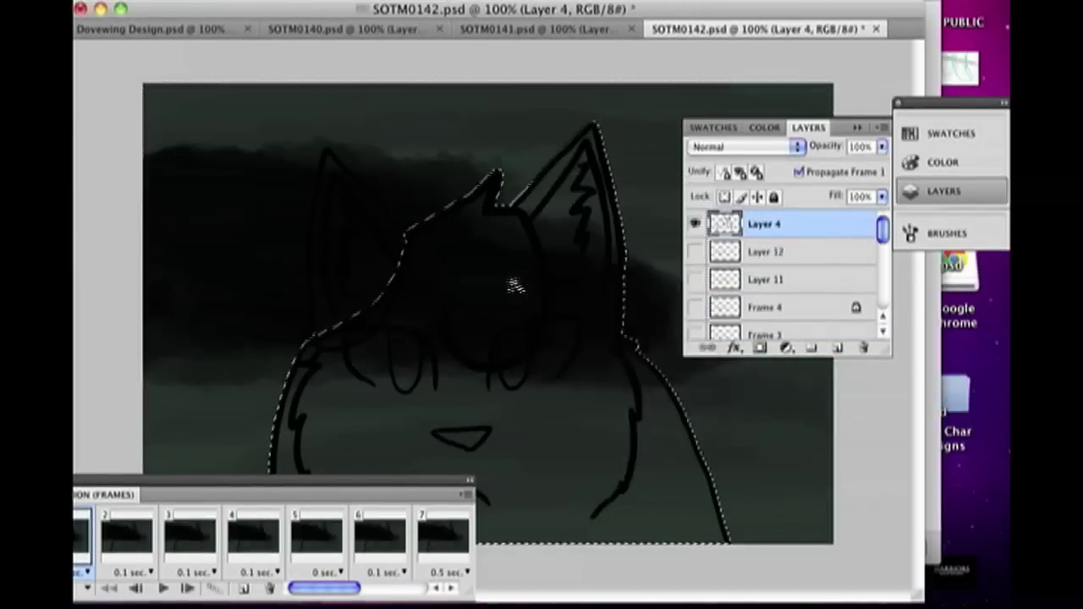
pyautogui.hotkey('alt', '[')
pyautogui.hotkey('alt', '[')
pyautogui.hotkey('ctrl', 'd')
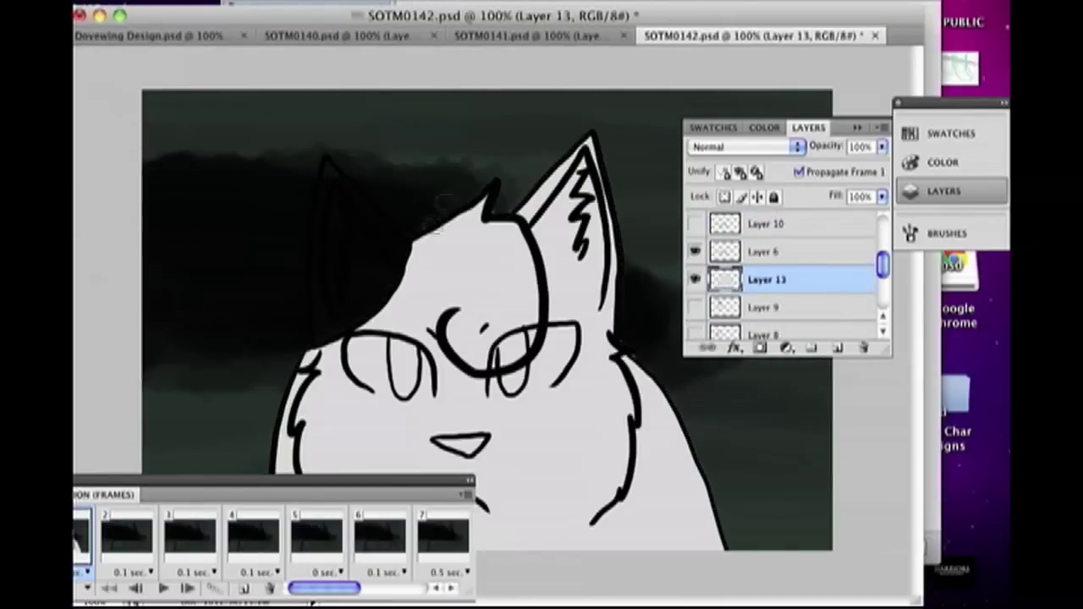
# Clean up the line art on Layer 4 and the light grey fill on Layer 13 along the base of the cat's left-hand ear
pyautogui.hotkey('ctrl', '+')
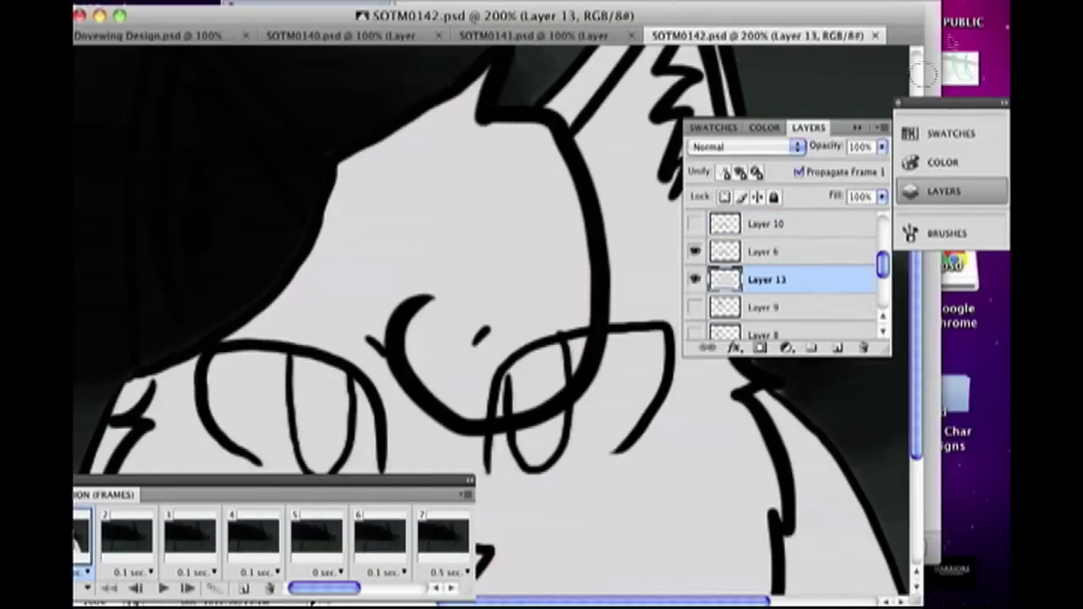
pyautogui.press('F7')
pyautogui.scroll(-10, 632, 133)
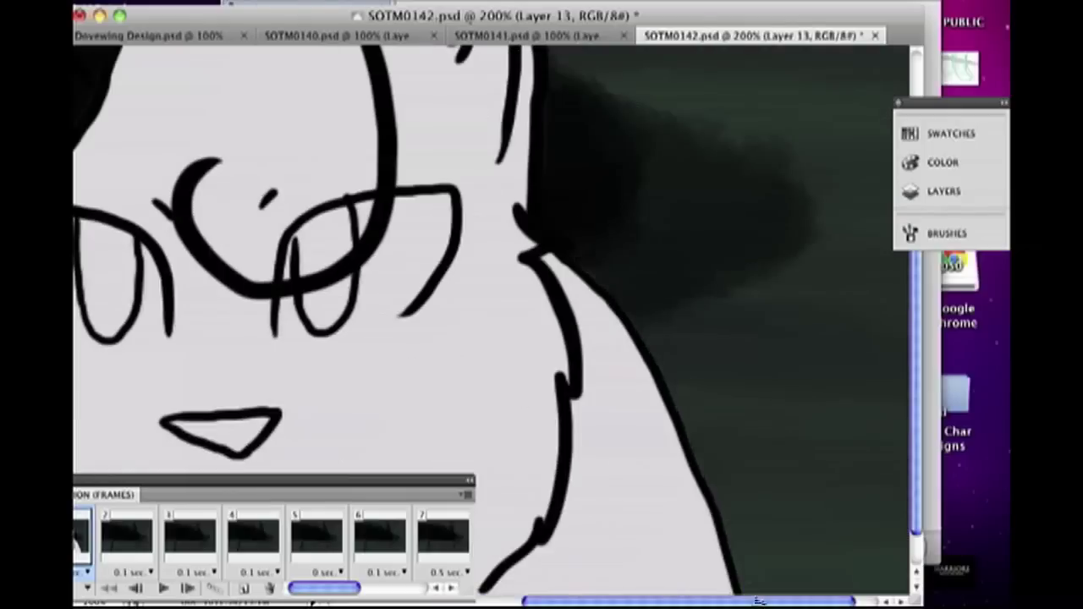
pyautogui.hscroll(-8, 632, 133)
pyautogui.moveTo(352, 512); pyautogui.dragTo(352, 533)
pyautogui.scroll(5, 124, 180)
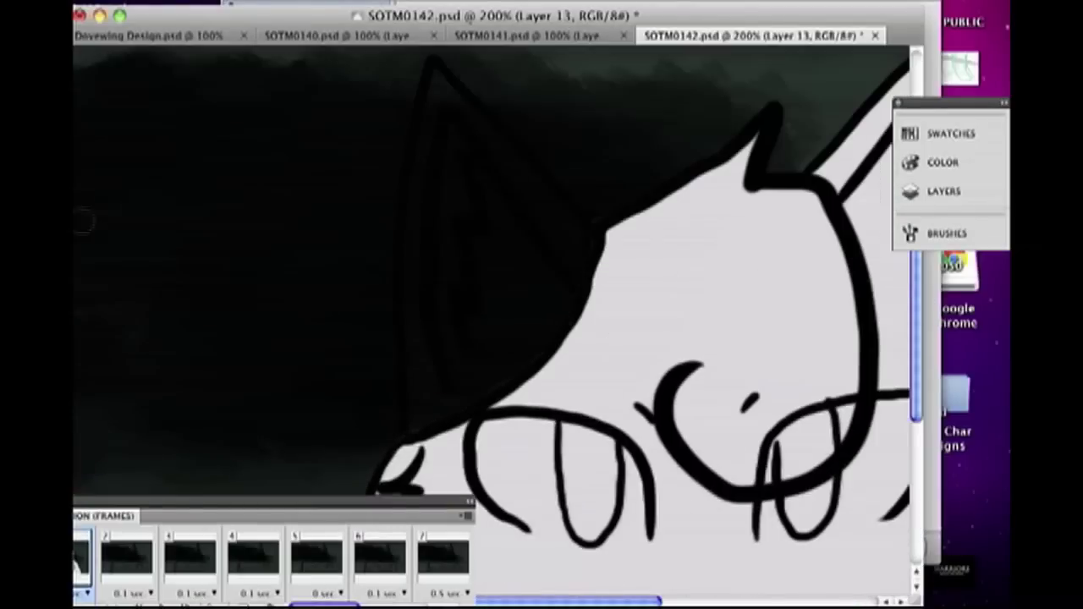
pyautogui.press('F7')
pyautogui.hotkey('alt', '[')
pyautogui.hotkey('alt', '[')
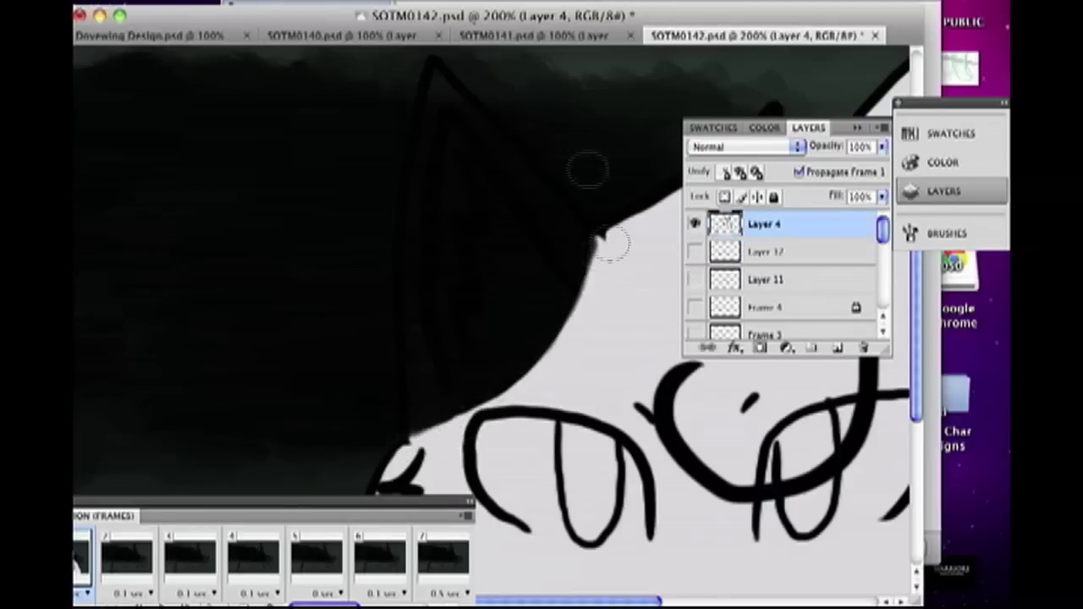
pyautogui.hotkey('alt', ']')
pyautogui.hotkey('alt', ']')
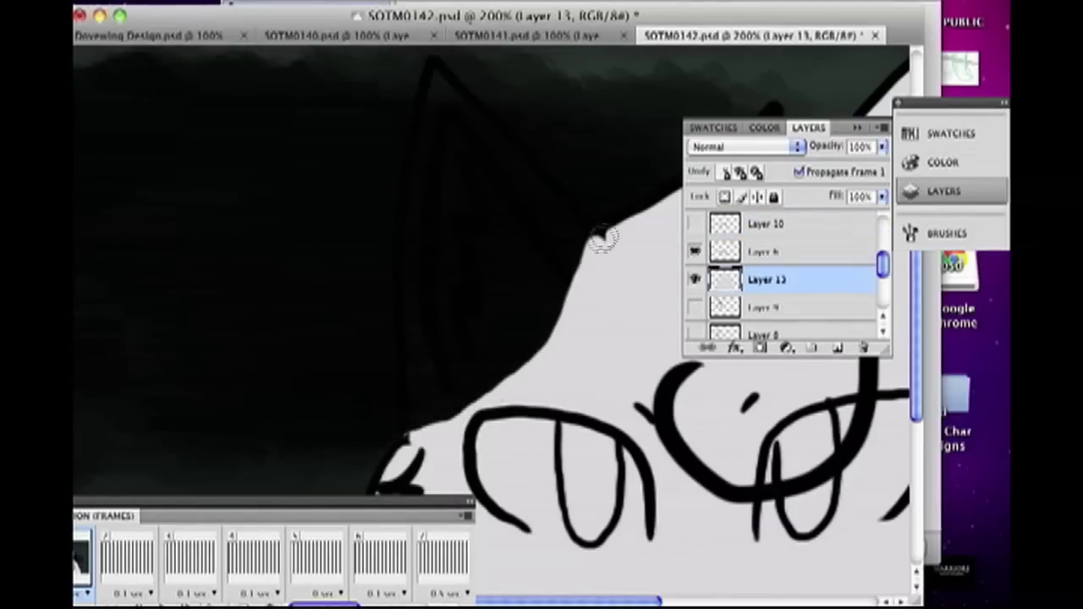
pyautogui.hotkey('ctrl', '-')
# Fill frame 1's separate ear on a new layer below Layer 5, shading the outer ear darker grey and the inside white
pyautogui.click(541, 36)
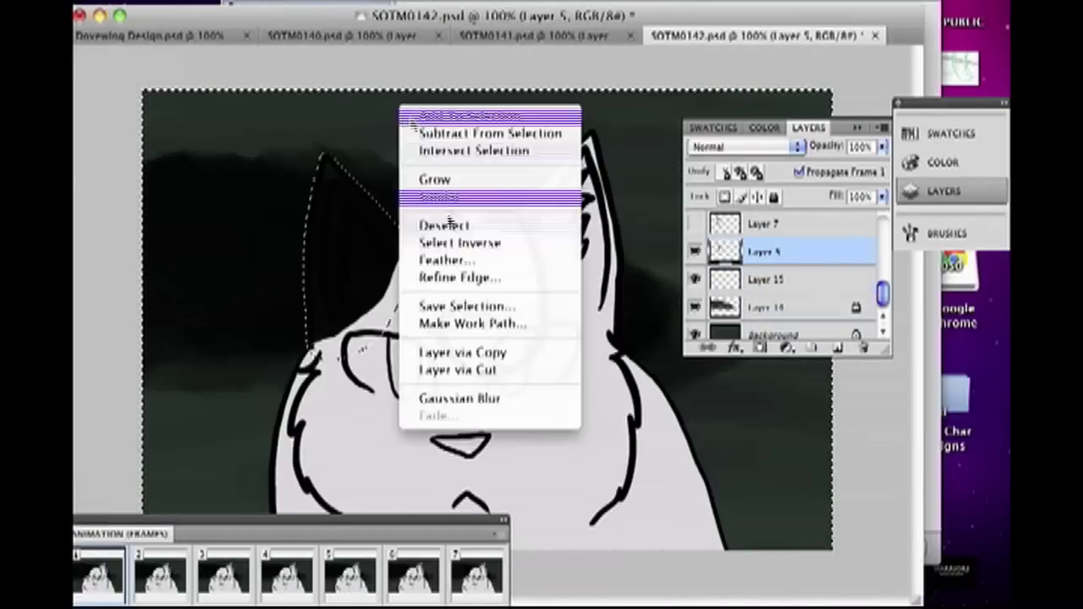
pyautogui.click(459, 242)
pyautogui.click(617, 65)
pyautogui.click(802, 279)
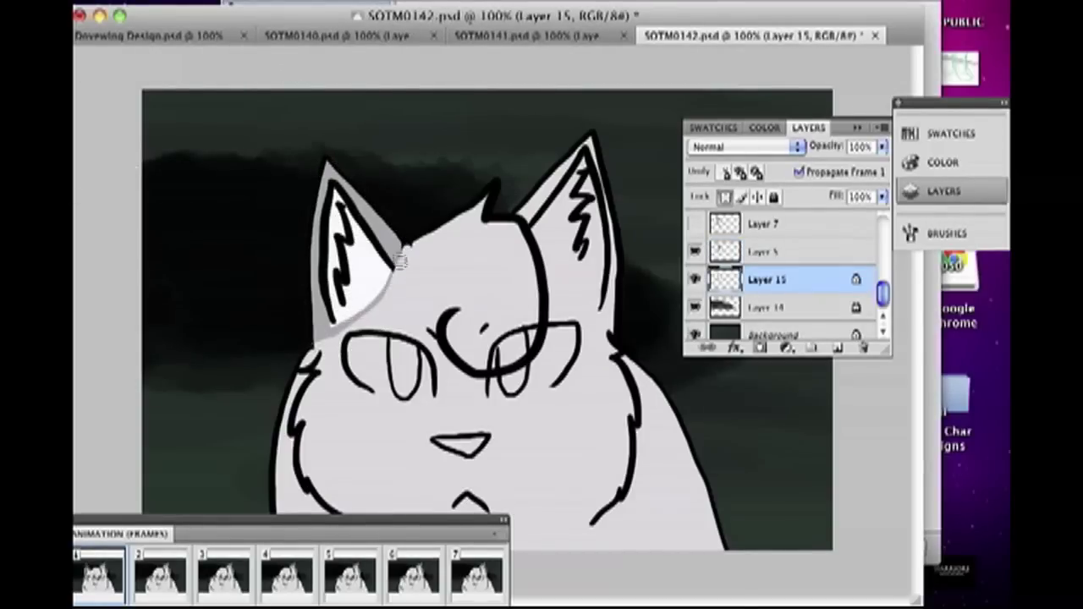
pyautogui.keyDown('super'); pyautogui.click(394, 277); pyautogui.keyUp('super')
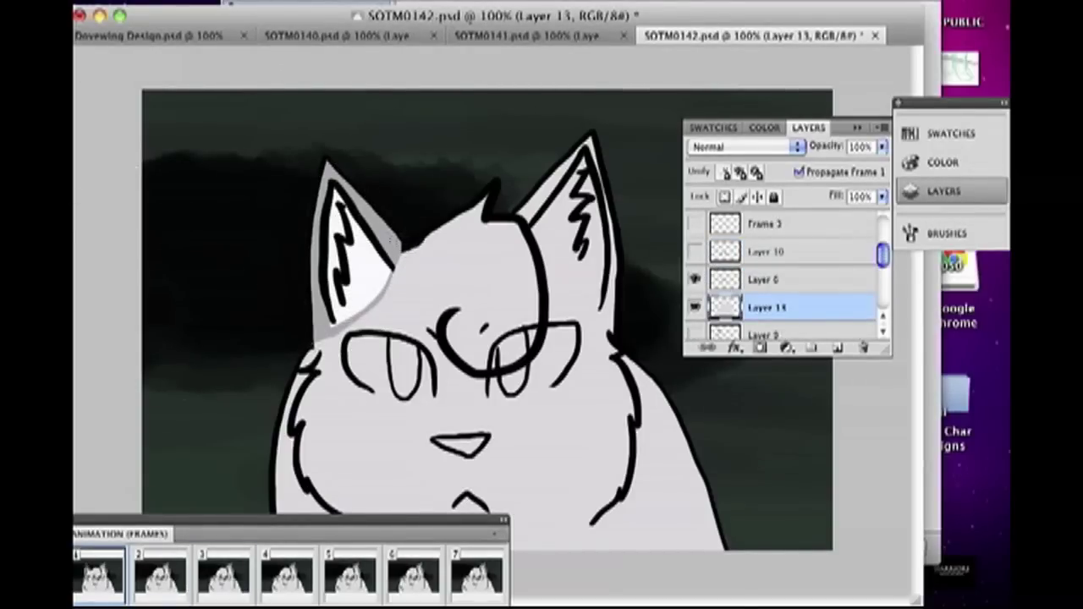
pyautogui.keyDown('super'); pyautogui.click(398, 253); pyautogui.keyUp('super')
pyautogui.scroll(-5, 778, 280)
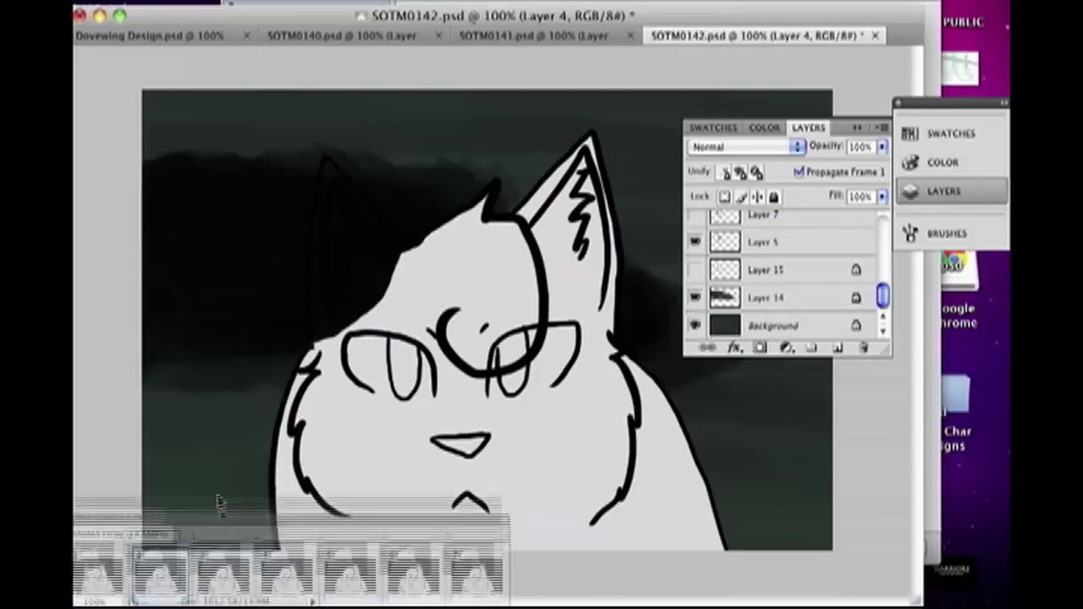
# Select frame 2's ear shape from Layer 7 and fill it with colour on a new layer beneath that line art
pyautogui.click(766, 252)
pyautogui.rightClick(772, 254)
pyautogui.press('Escape')
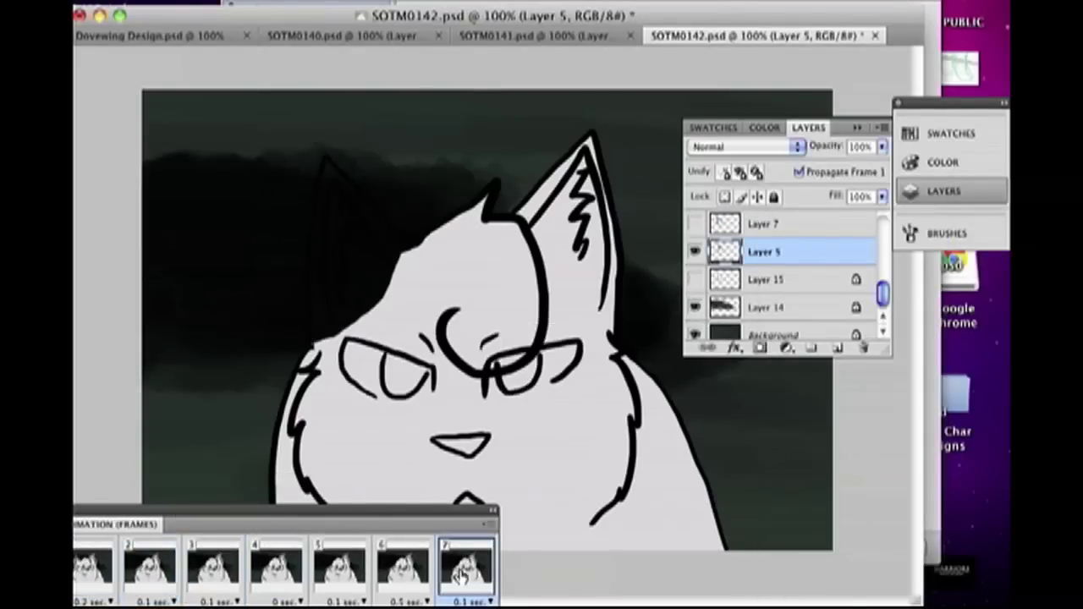
pyautogui.click(817, 278)
pyautogui.keyDown('super'); pyautogui.click(368, 183); pyautogui.keyUp('super')
pyautogui.rightClick(372, 170)
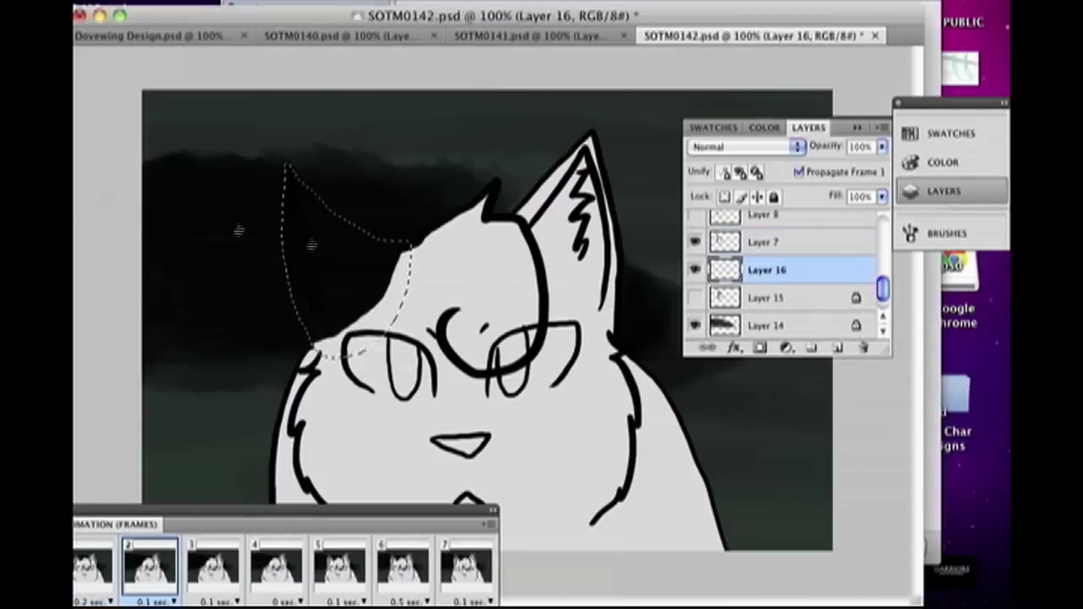
pyautogui.hotkey('alt', 'BackSpace')
pyautogui.press('super+d')
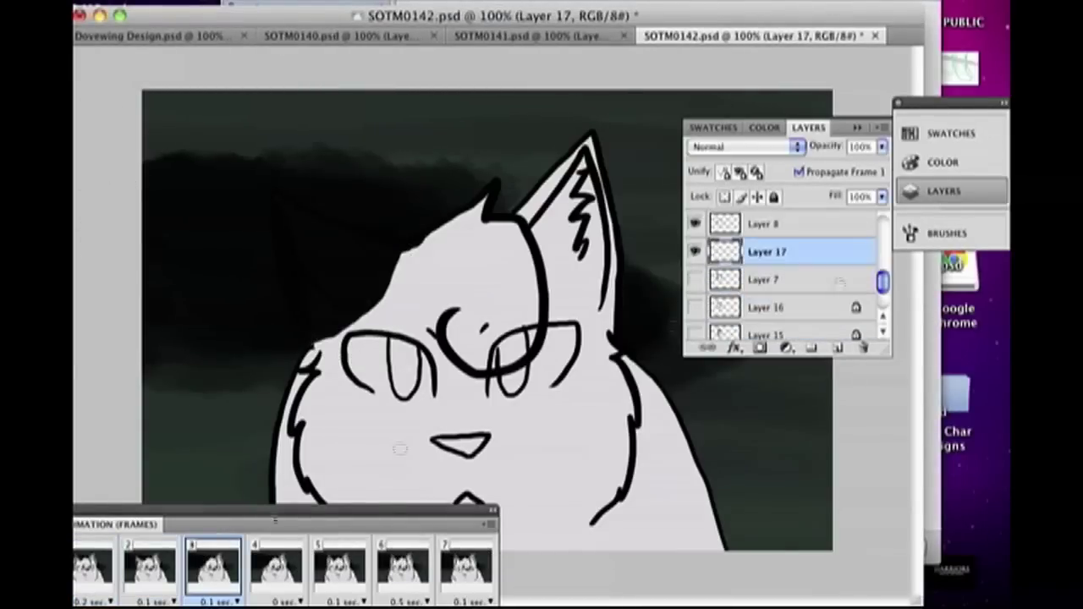
# Select frame 3's ear from Layer 8, apply Refine Edge with Contract/Expand at -100%, and colour it grey and white on Layer 17
pyautogui.click(237, 545)
pyautogui.click(762, 223)
pyautogui.keyDown('super'); pyautogui.click(724, 224); pyautogui.keyUp('super')
pyautogui.rightClick(375, 191)
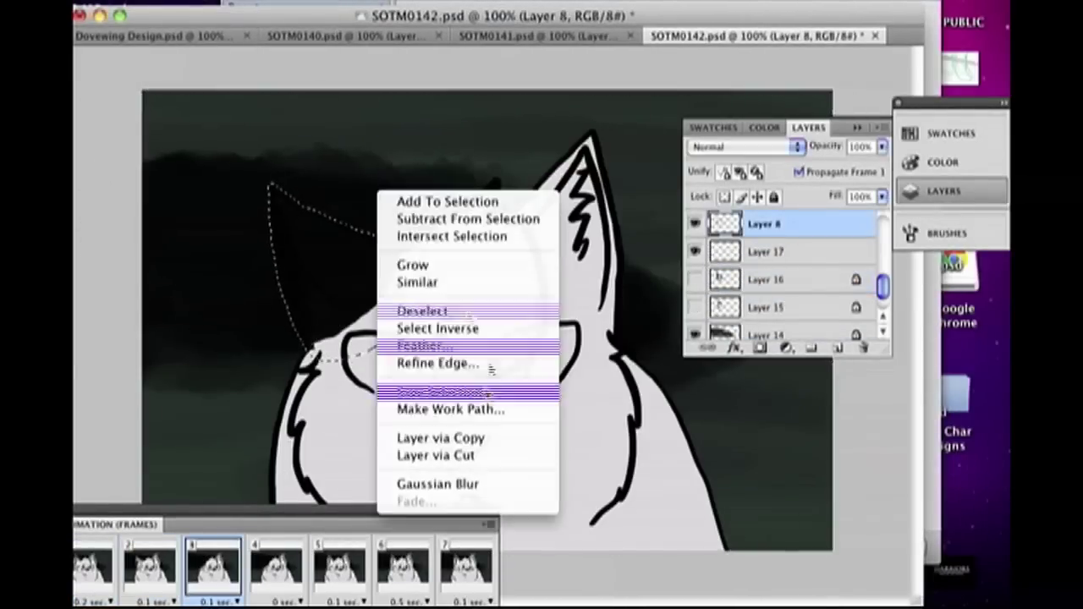
pyautogui.click(486, 362)
pyautogui.click(610, 67)
pyautogui.rightClick(362, 163)
pyautogui.click(406, 336)
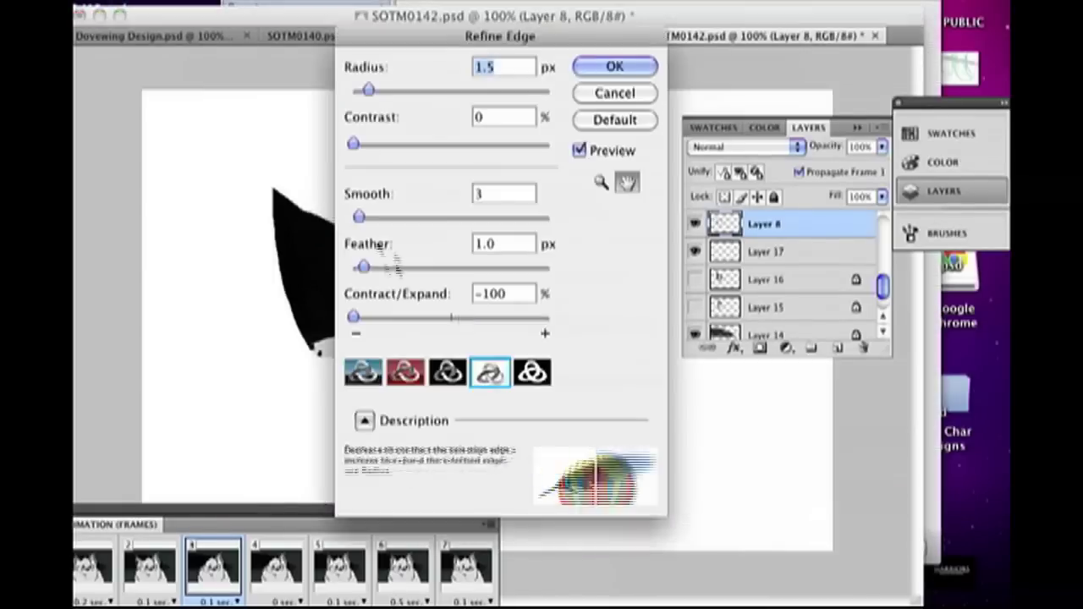
pyautogui.click(616, 68)
pyautogui.hotkey('alt', '[')
pyautogui.hotkey('alt', 'BackSpace')
pyautogui.press('super+d')
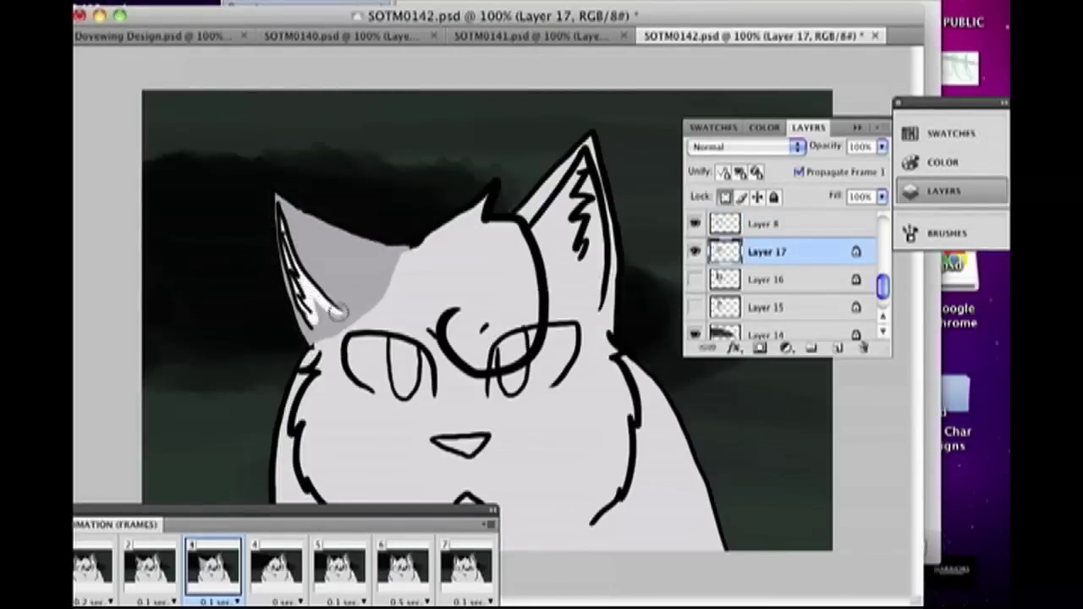
# Select and refine frame 4's ear shape from Layer 9, and colour it grey with a white inside on Layer 18
pyautogui.click(276, 566)
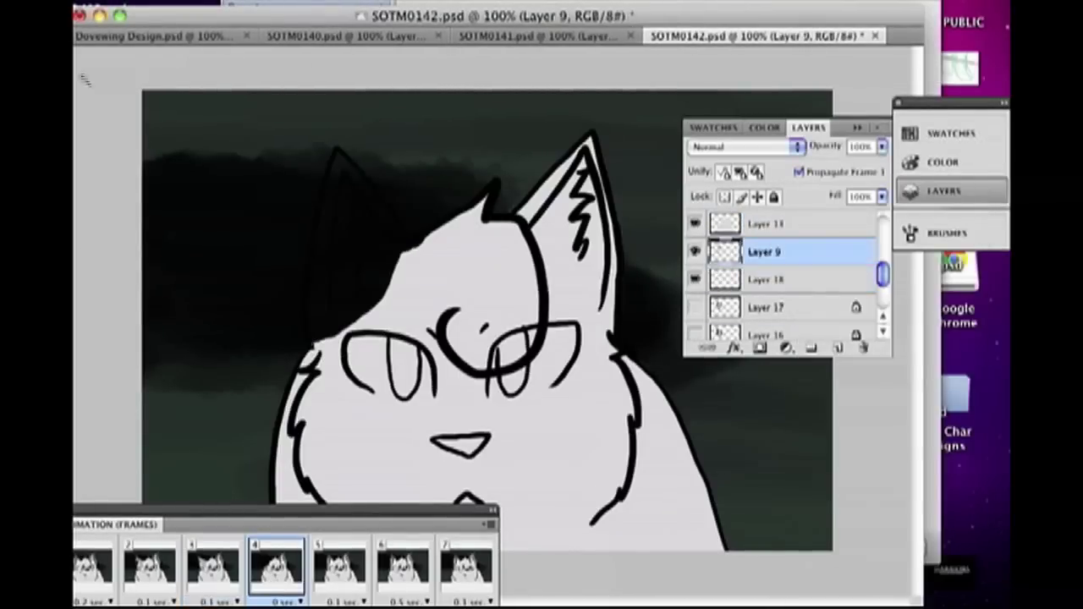
pyautogui.press('super+shift+d')
pyautogui.rightClick(392, 160)
pyautogui.click(448, 341)
pyautogui.press('Return')
pyautogui.hotkey('alt', '[')
pyautogui.hotkey('alt', 'BackSpace')
pyautogui.press('super+d')
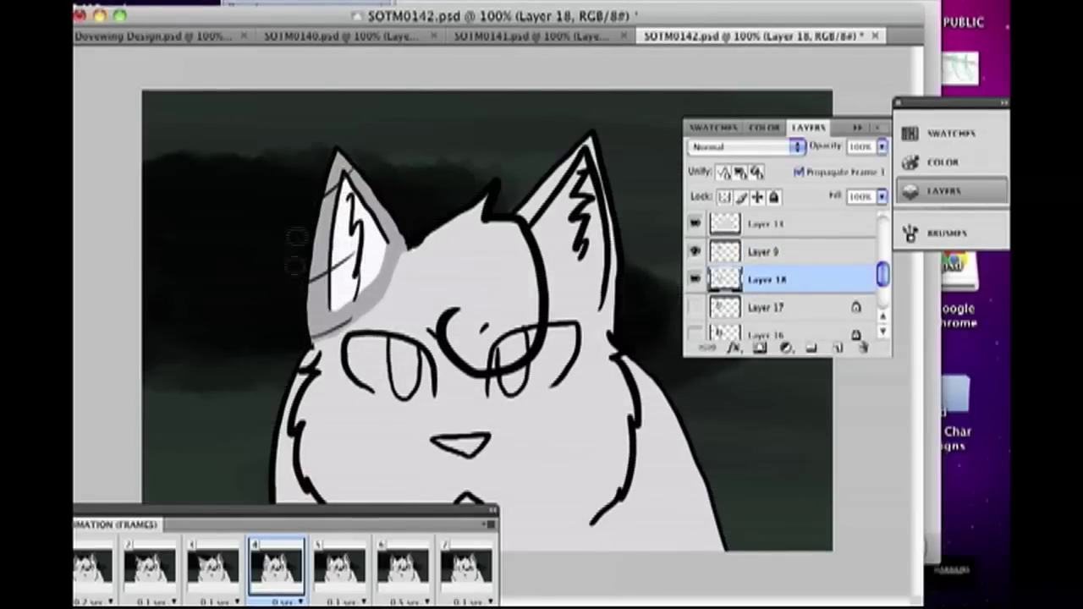
pyautogui.moveTo(766, 279); pyautogui.dragTo(770, 308)
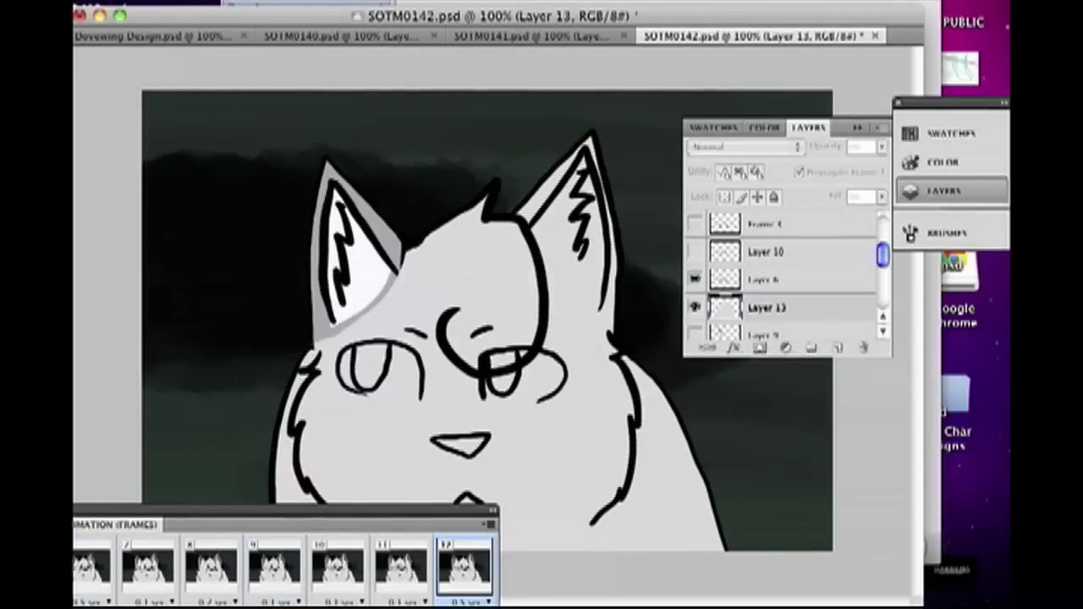
# Shade the right-hand ear darker grey with a white inside on Layer 13, with transparent pixels locked
pyautogui.scroll(-2, 884, 271)
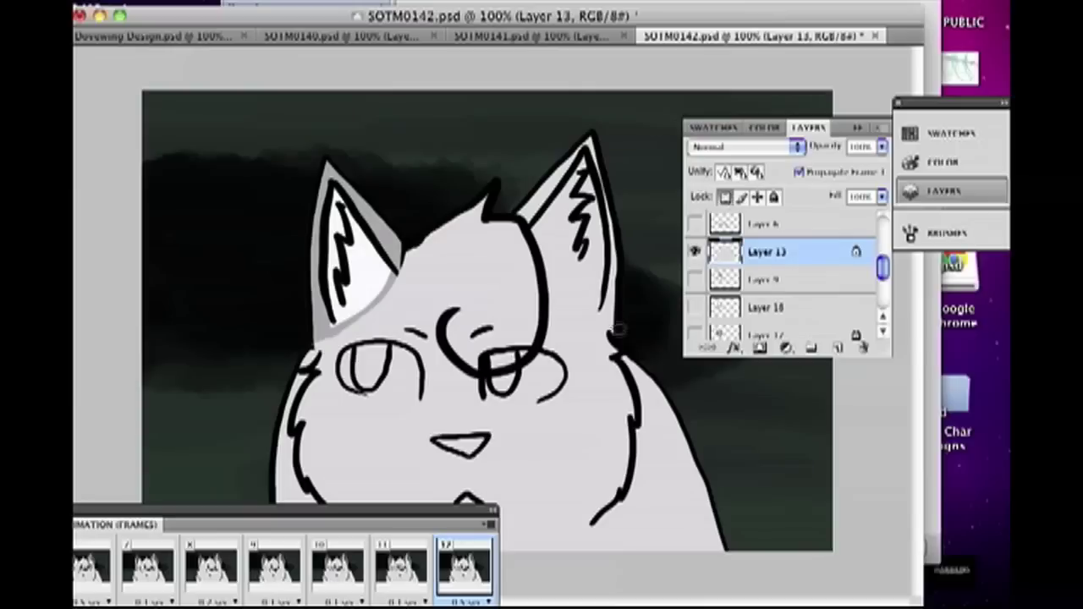
pyautogui.hotkey('alt', 'BackSpace')
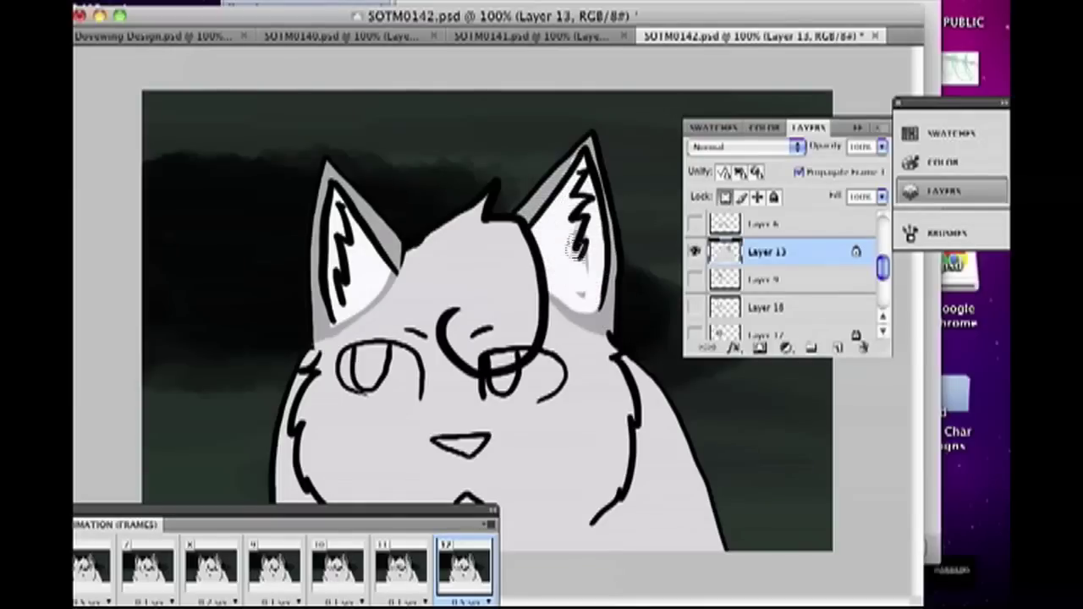
pyautogui.click(207, 510)
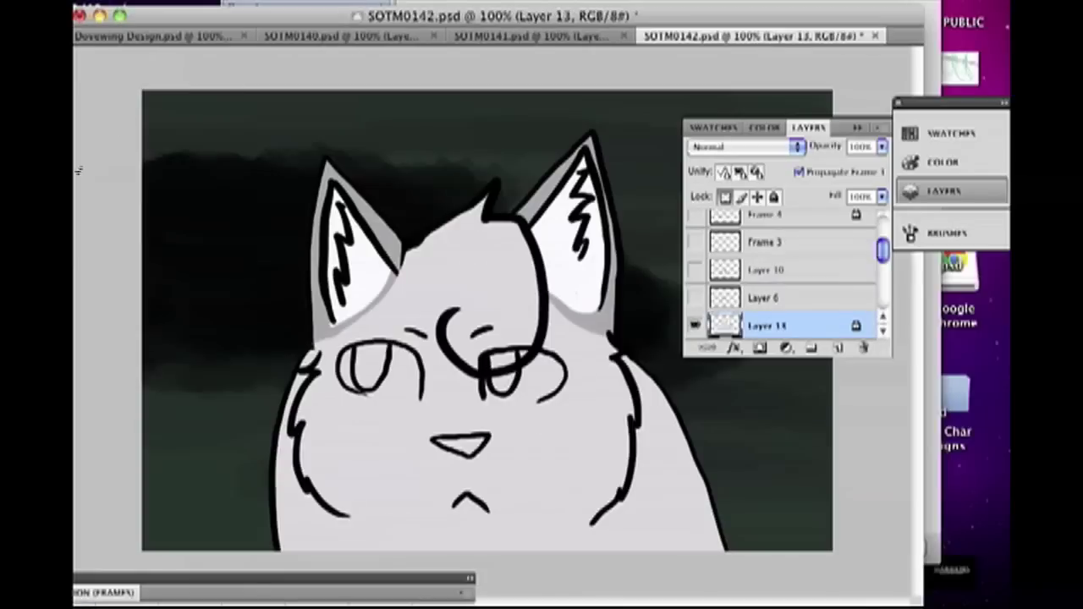
# Paint frame 1's eyes on a new layer below Layer 6, with darker green pupils and lighter green around them
pyautogui.press('super+equal')
pyautogui.scroll(1, 882, 264)
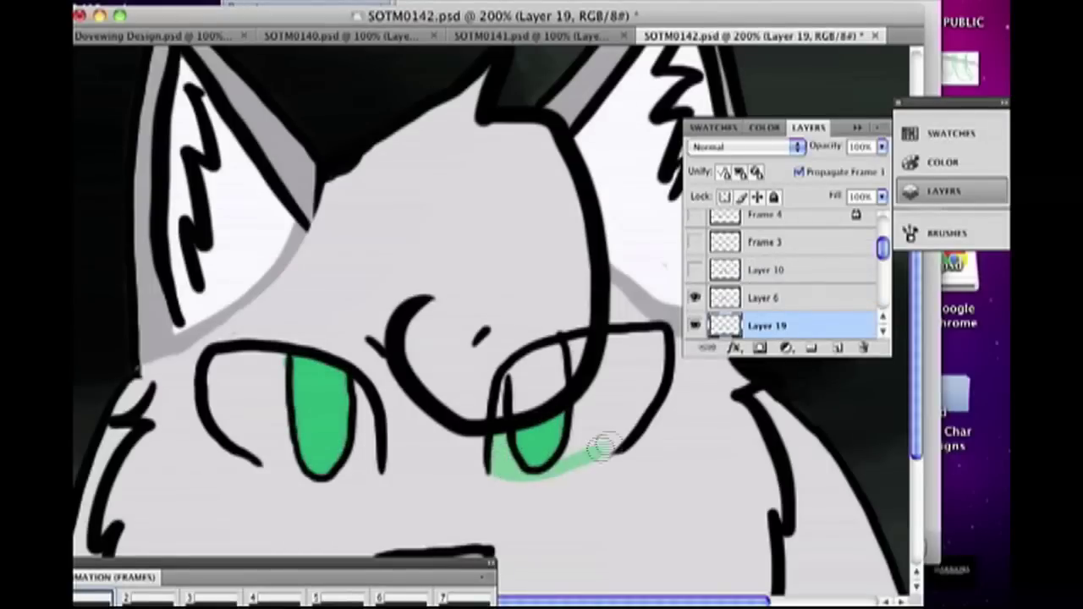
pyautogui.click(575, 439)
pyautogui.moveTo(280, 432); pyautogui.dragTo(280, 453)
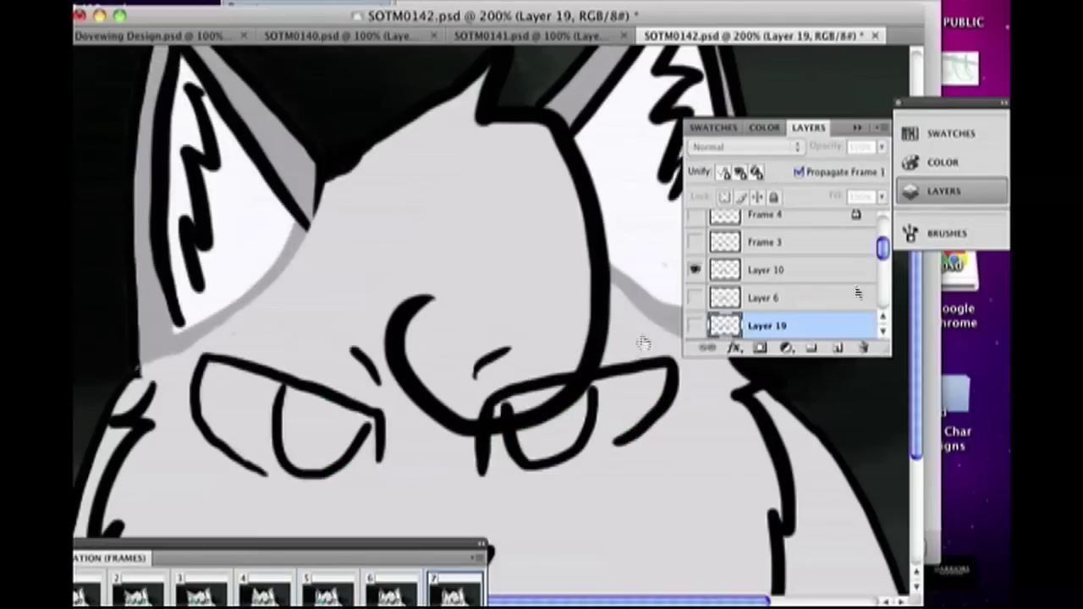
# Paint the eyes green in frames 7 and 9 on new layers beneath their eye line art
pyautogui.moveTo(352, 464); pyautogui.dragTo(254, 435)
pyautogui.click(482, 453)
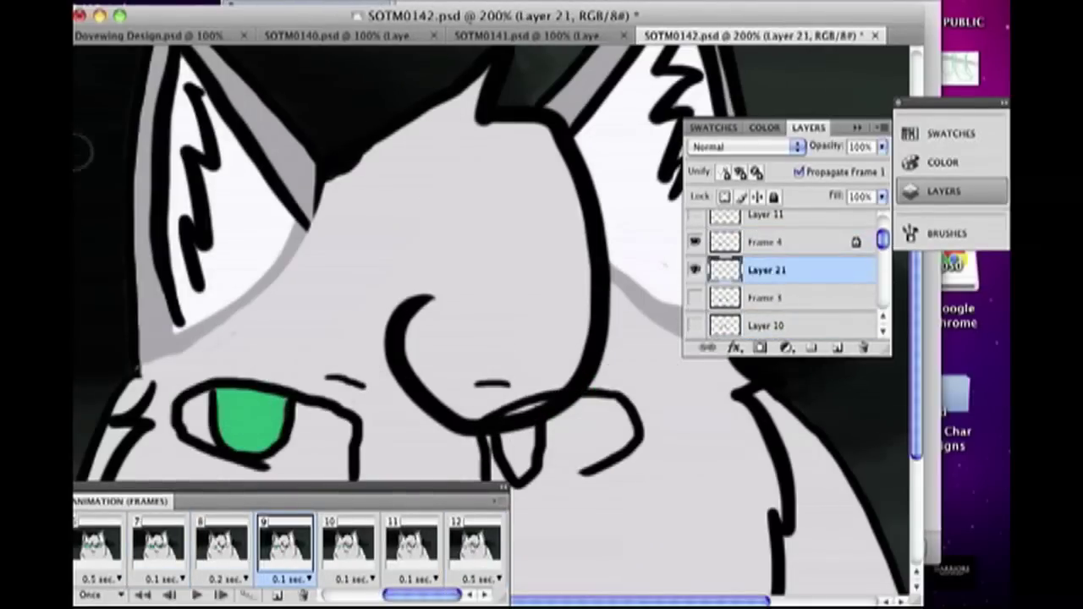
pyautogui.moveTo(518, 436)
pyautogui.mouseDown()
pyautogui.moveTo(499, 478)
pyautogui.moveTo(610, 423)
pyautogui.mouseUp()
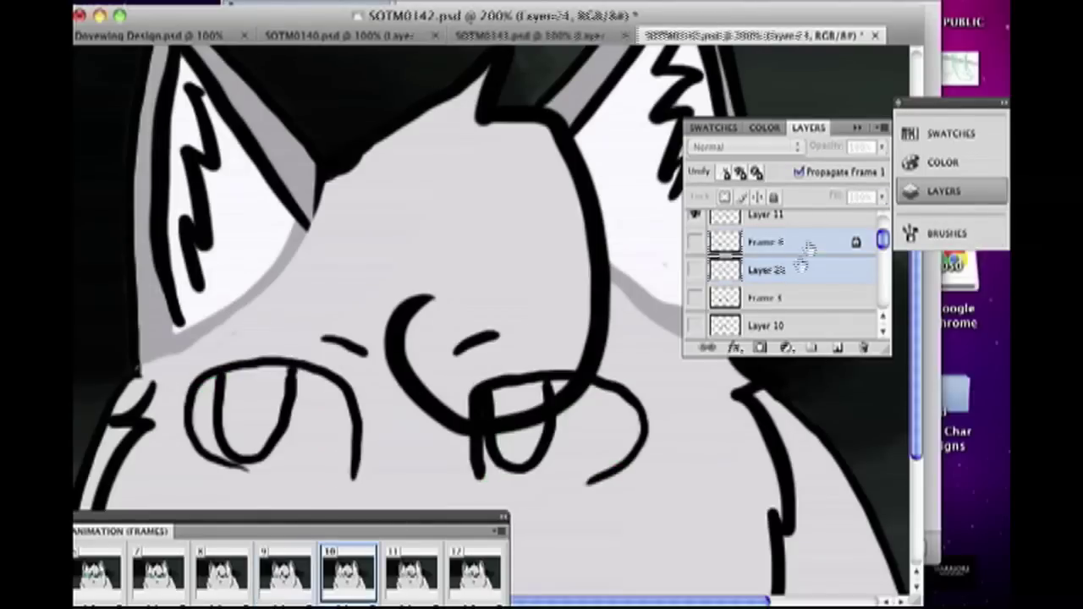
# Paint frame 10's eyes light green with darker green pupils on Layer 22, beneath the Layer 11 line art
pyautogui.moveTo(212, 398)
pyautogui.mouseDown()
pyautogui.moveTo(254, 456)
pyautogui.moveTo(583, 393)
pyautogui.moveTo(609, 440)
pyautogui.mouseUp()
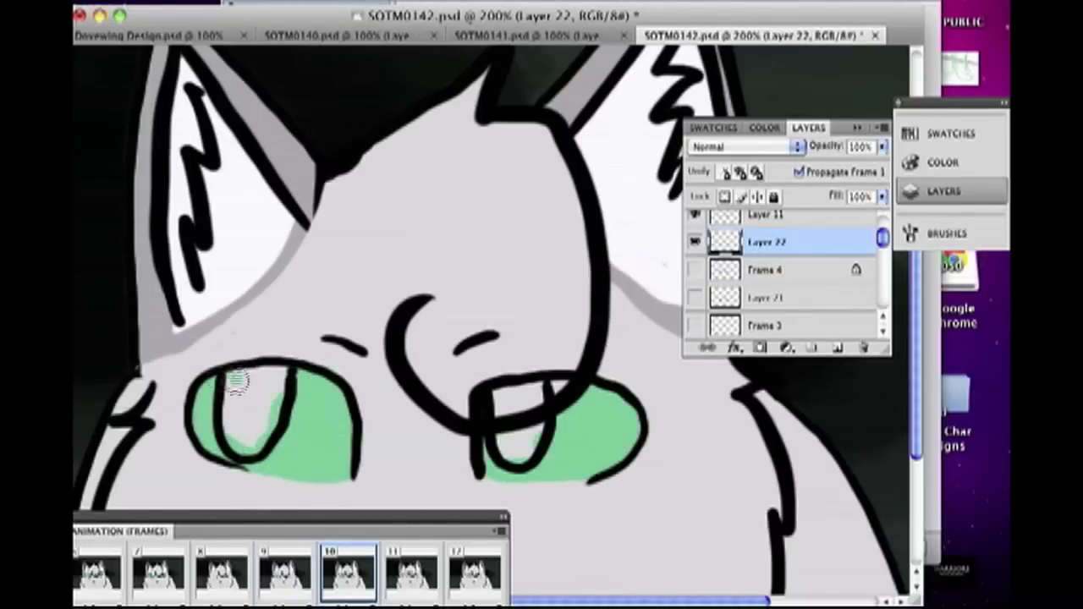
pyautogui.moveTo(254, 380); pyautogui.dragTo(254, 431)
pyautogui.moveTo(508, 436); pyautogui.dragTo(508, 446)
# Add a new layer below Layer 12 for frame 11 and paint the eyes light green with darker green pupils
pyautogui.click(411, 574)
pyautogui.click(837, 347)
pyautogui.moveTo(216, 381); pyautogui.dragTo(203, 444)
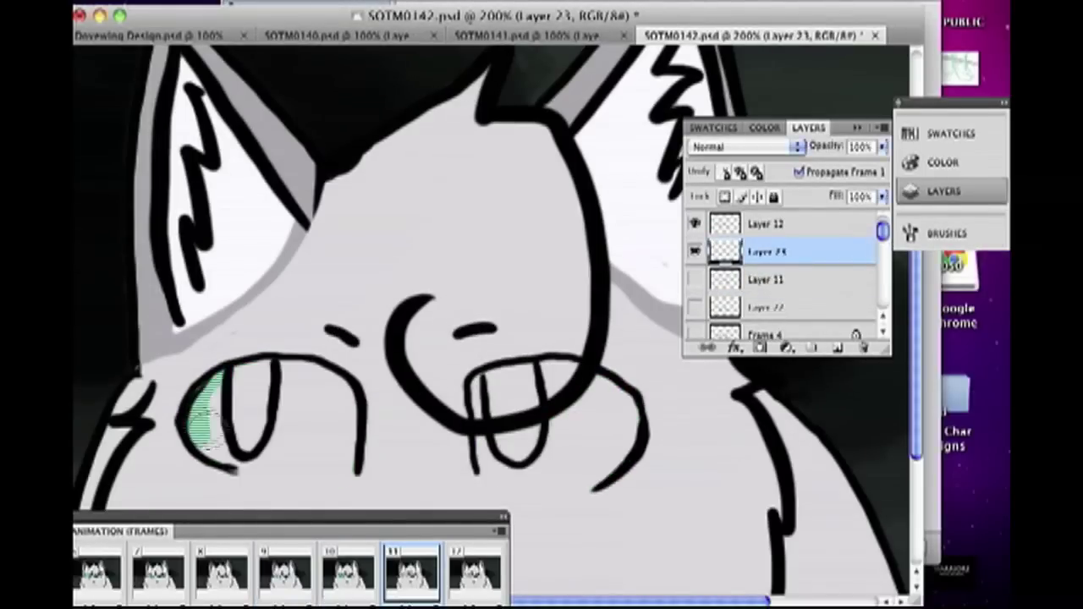
pyautogui.moveTo(506, 433); pyautogui.dragTo(518, 442)
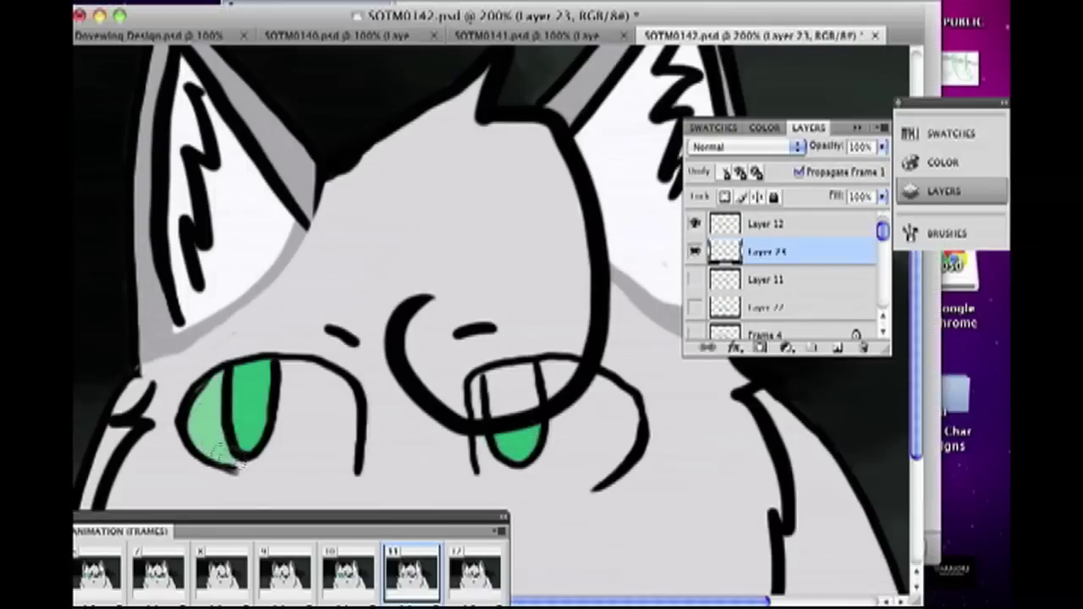
pyautogui.moveTo(554, 428); pyautogui.dragTo(593, 448)
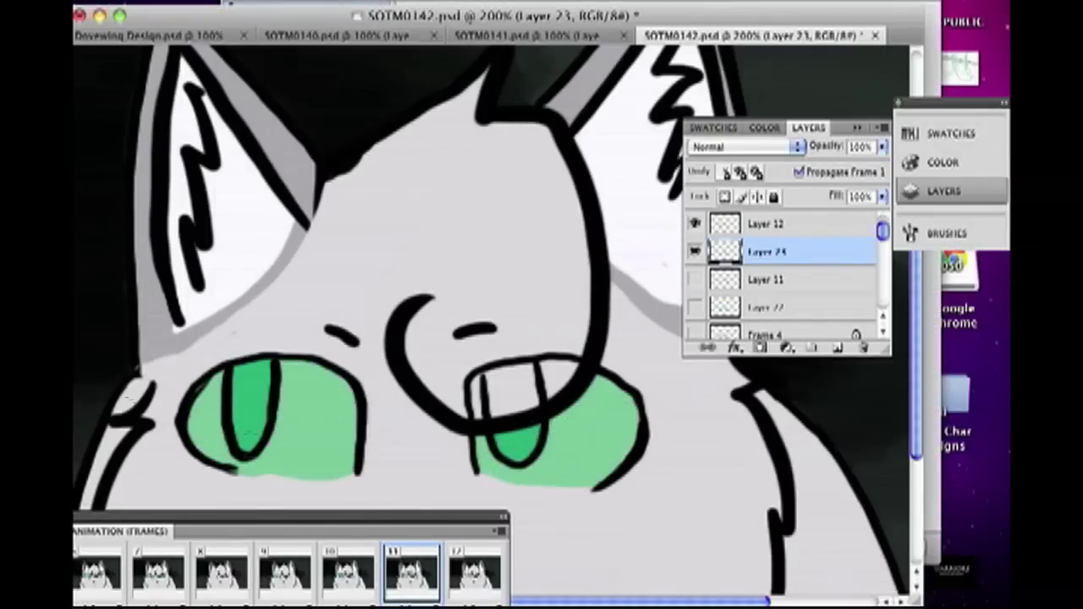
# Zoom back out to 100% and switch to SOTM0141.psd to look at the coloured side-view cat
pyautogui.press('super+minus')
pyautogui.click(372, 36)
pyautogui.click(584, 35)
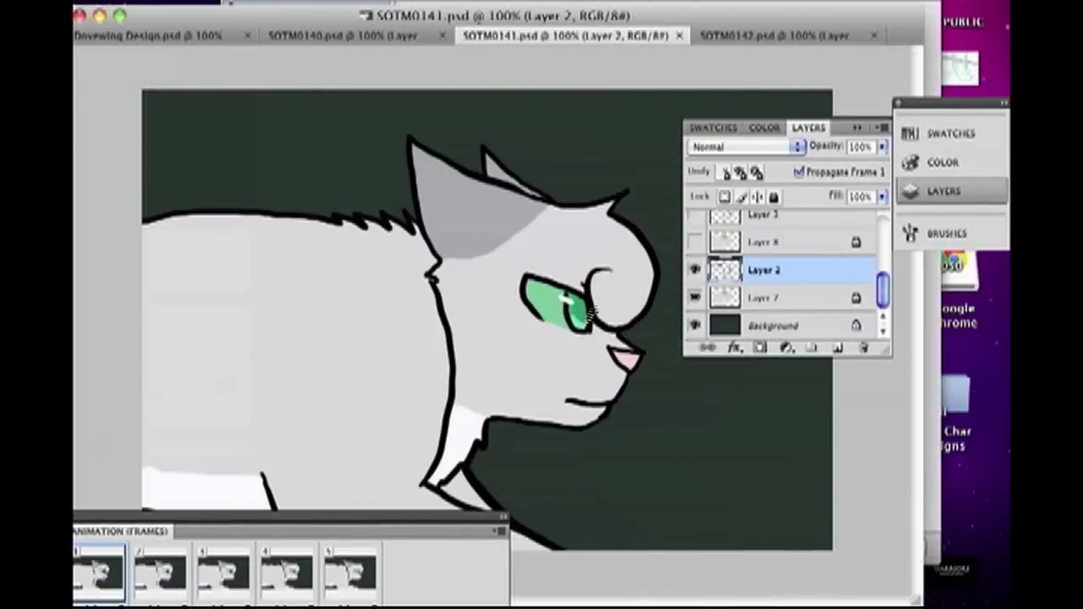
# Return to SOTM0142.psd and shade the pupils darker green in frames 10, 9 and 6 on Layers 22, 21 and 19
pyautogui.click(774, 36)
pyautogui.press('super+equal')
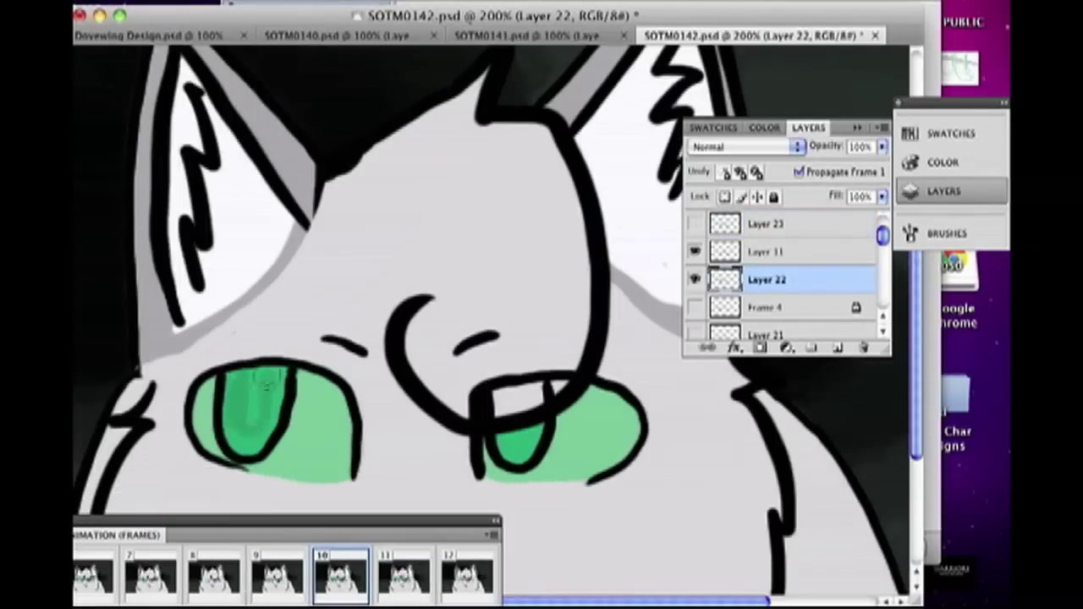
pyautogui.rightClick(765, 252)
pyautogui.click(764, 310)
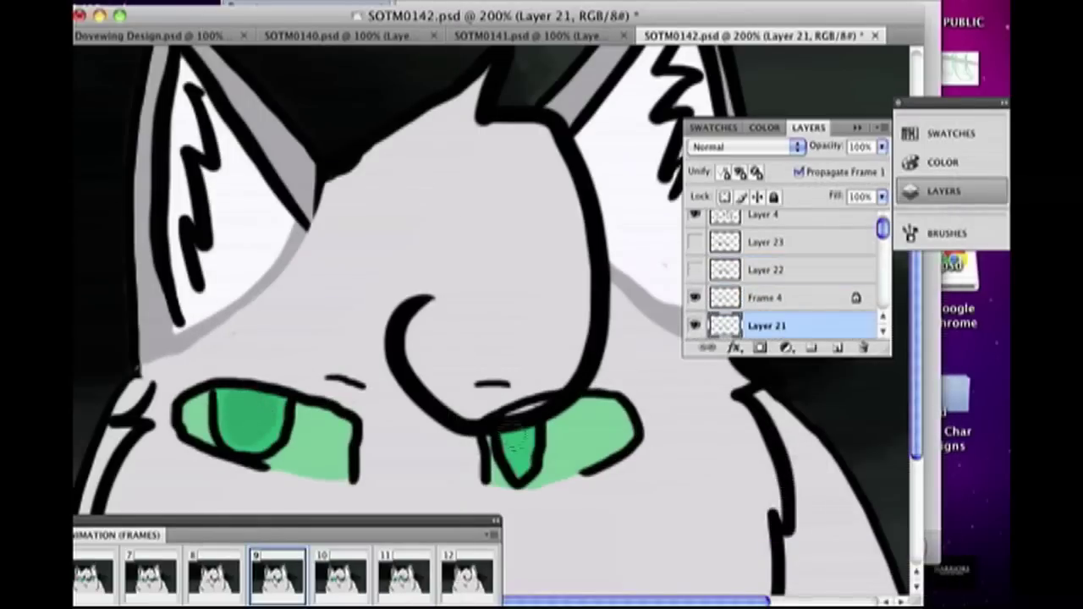
pyautogui.click(227, 1)
pyautogui.click(724, 196)
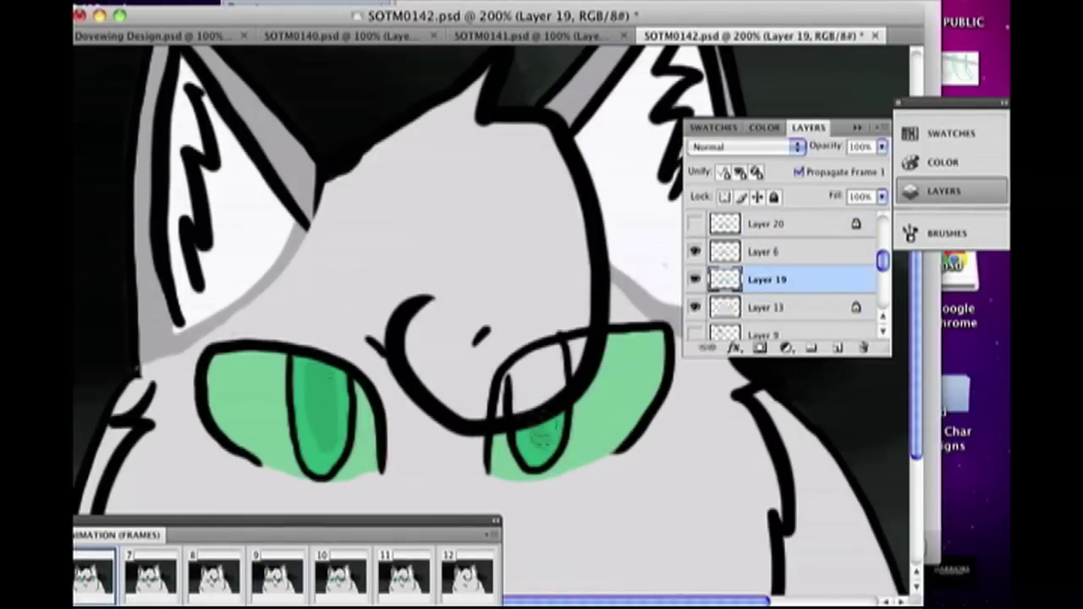
# Zoom out to 100% and play the animation to check the eye colouring across the frames
pyautogui.press('super+minus')
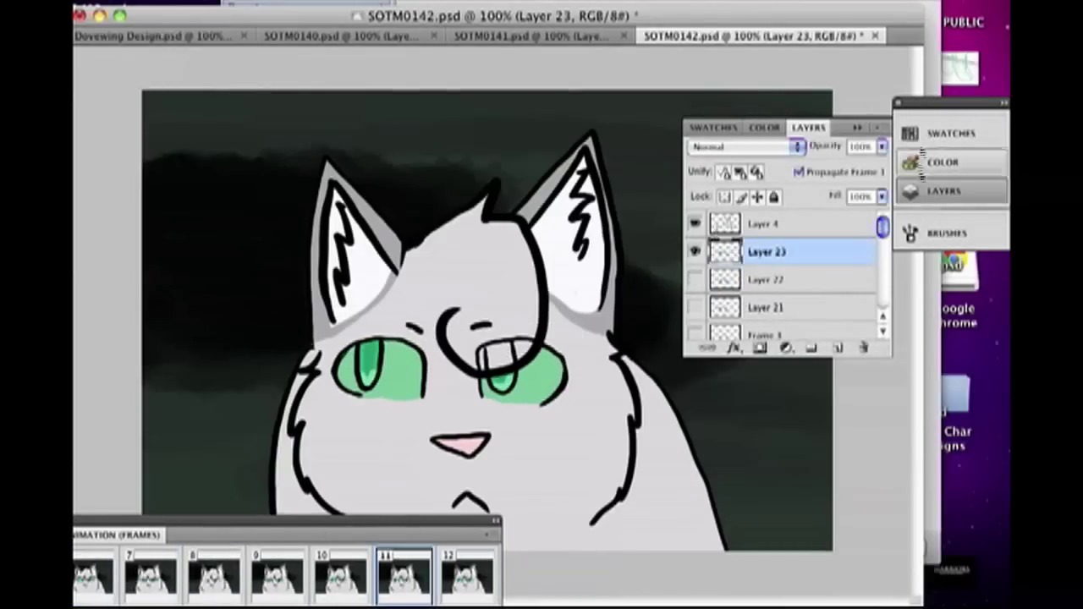
pyautogui.click(951, 133)
pyautogui.press('F7')
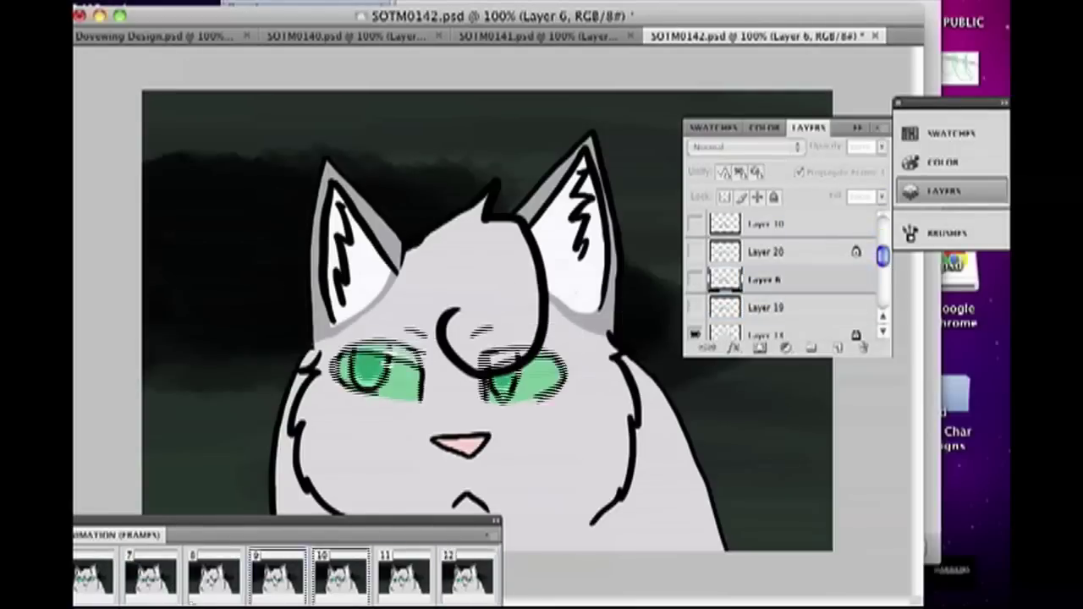
pyautogui.click(179, 1)
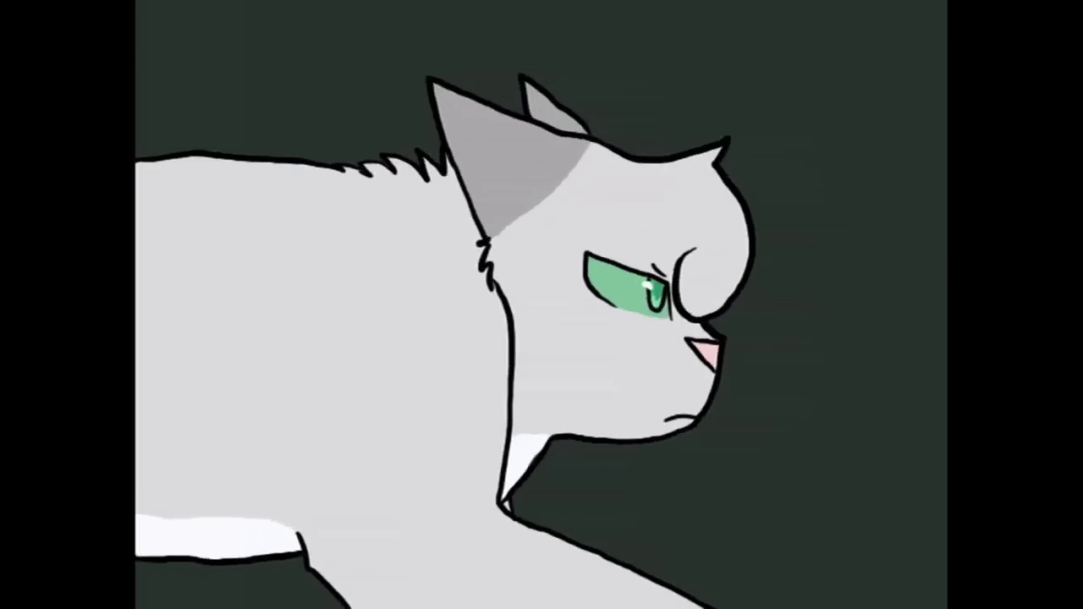